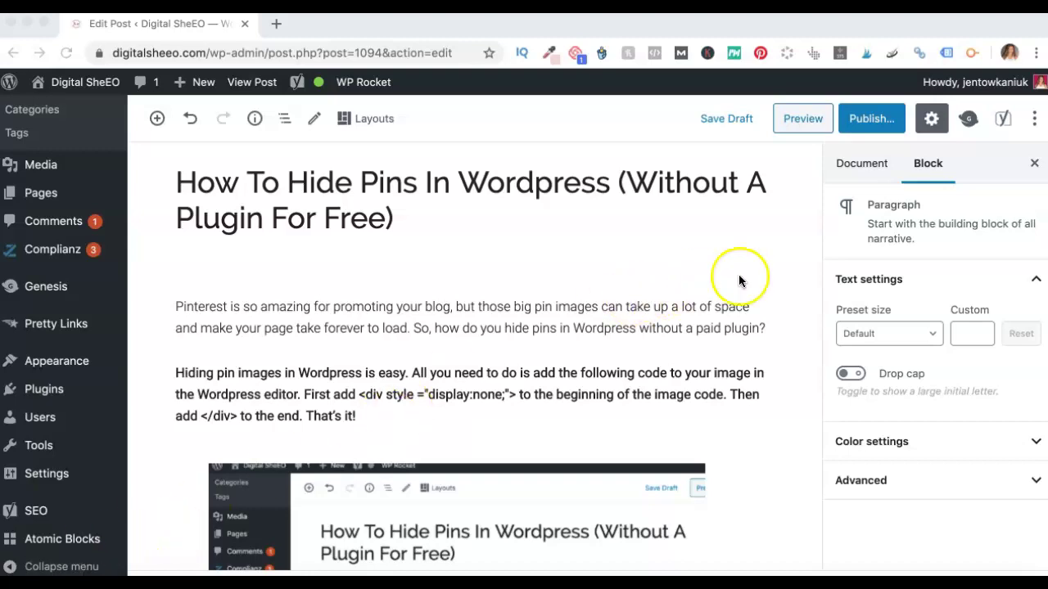
Scroll down to the Classic Editor instructions and select the step 3 paragraph
scroll(763, 280, "down", 5)
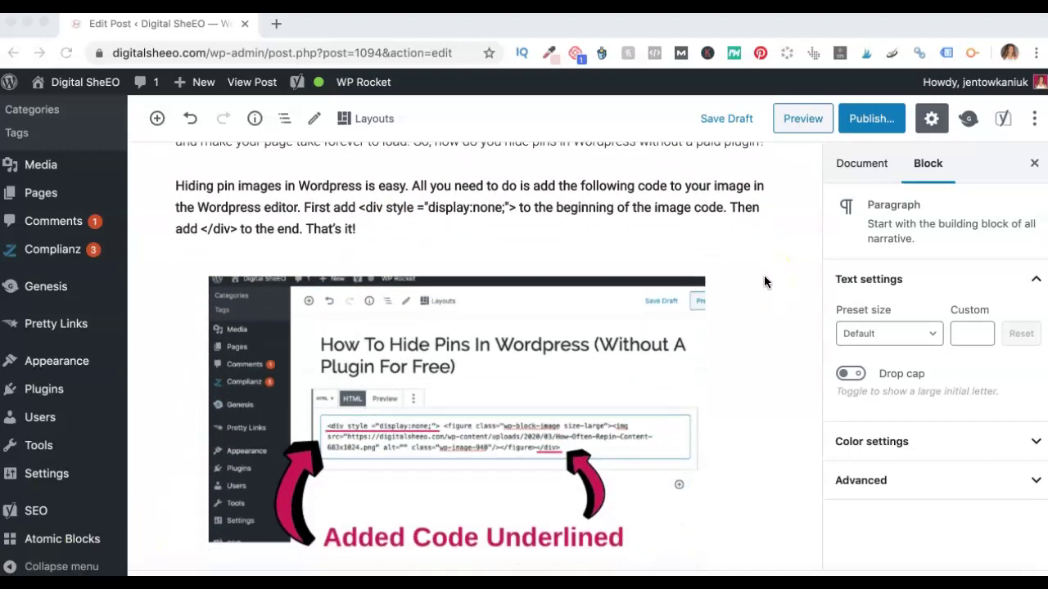
scroll(765, 281, "down", 6)
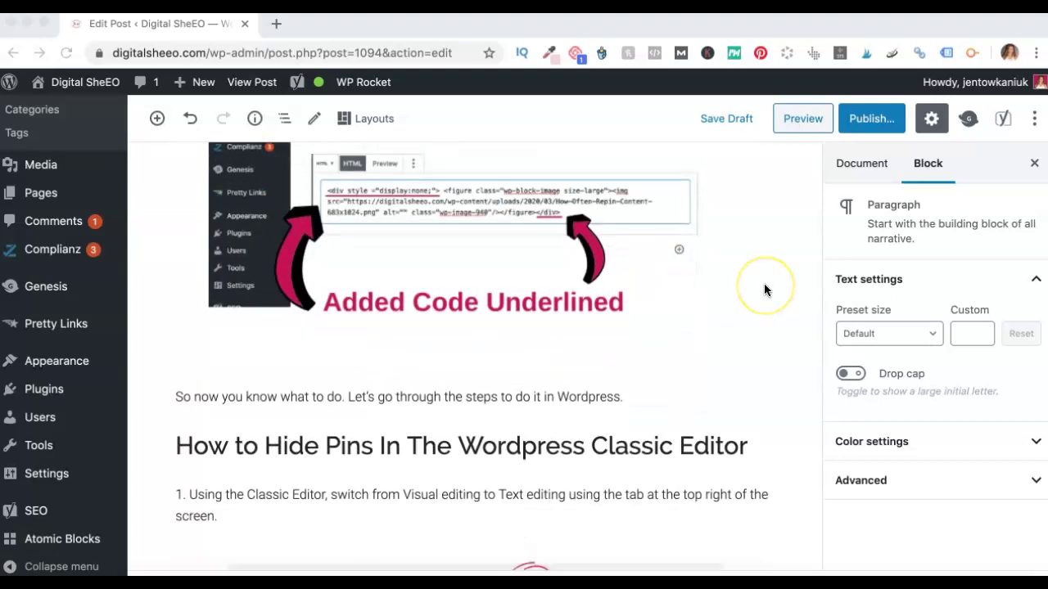
scroll(765, 290, "down", 1)
scroll(764, 292, "down", 10)
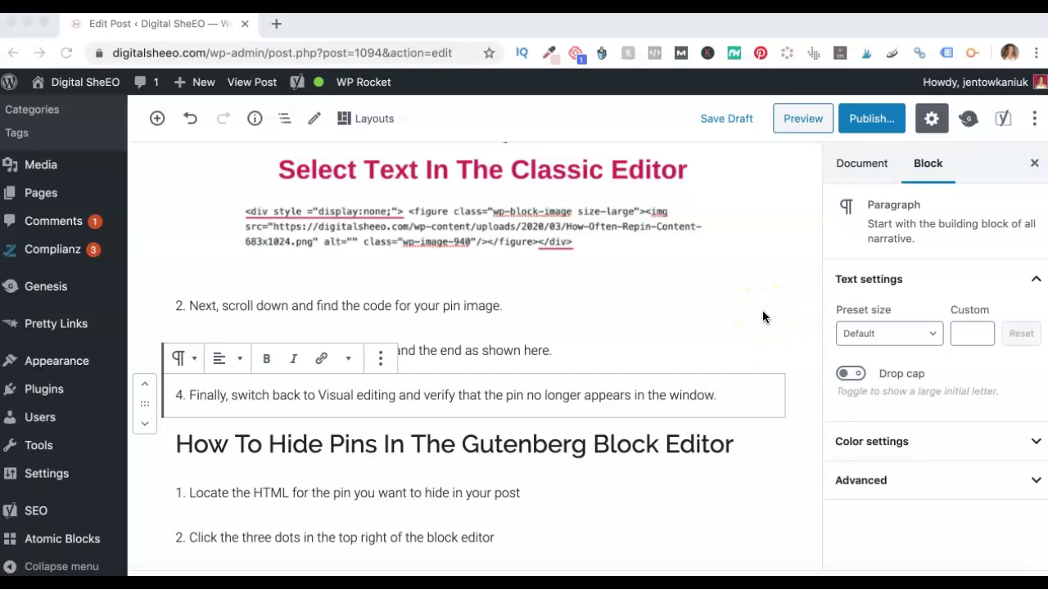
scroll(762, 312, "down", 1)
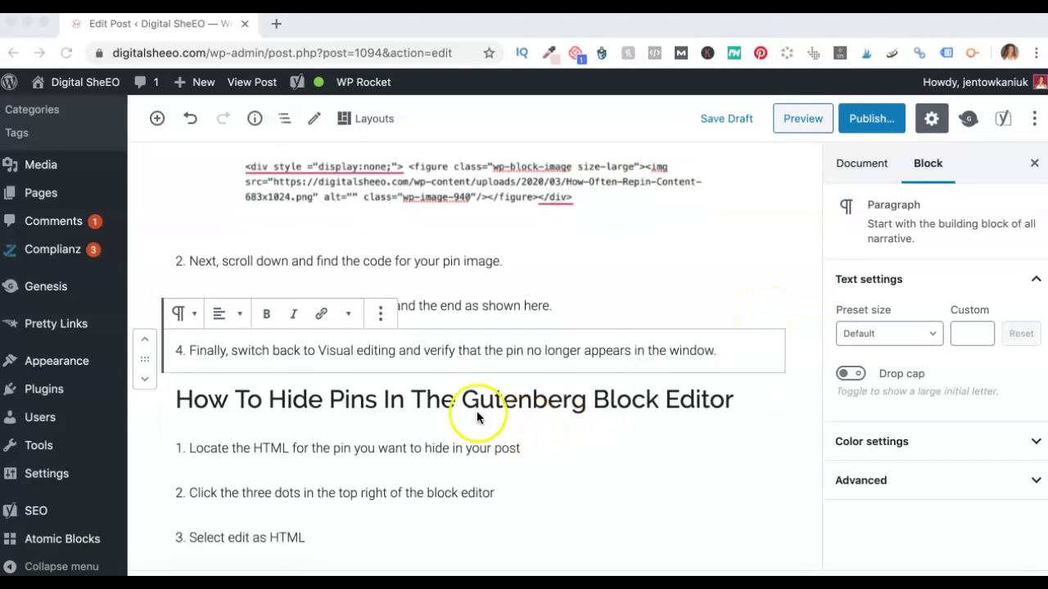
left_click(639, 279)
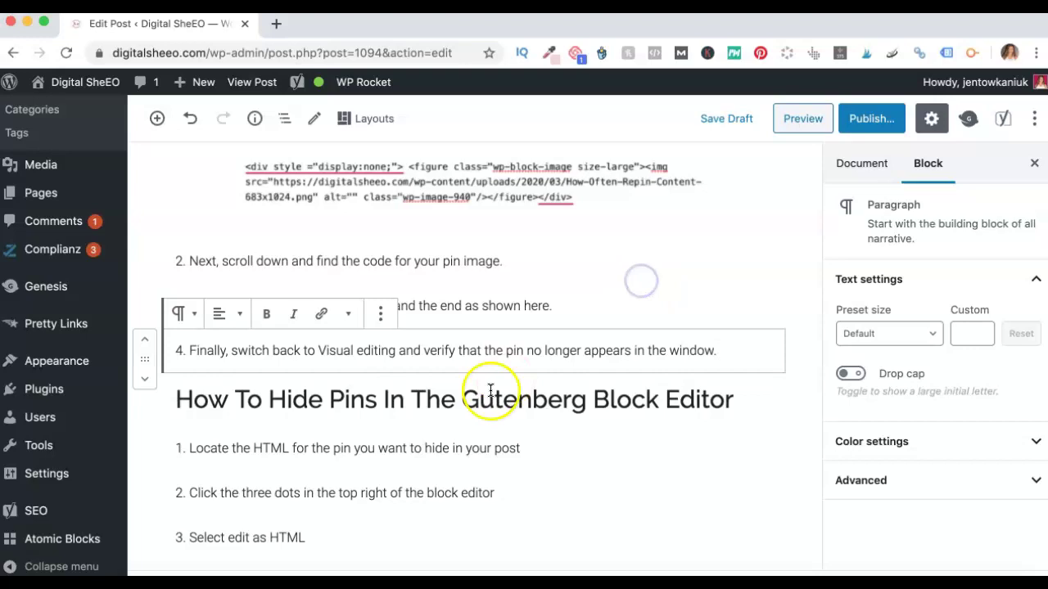
left_click(521, 305)
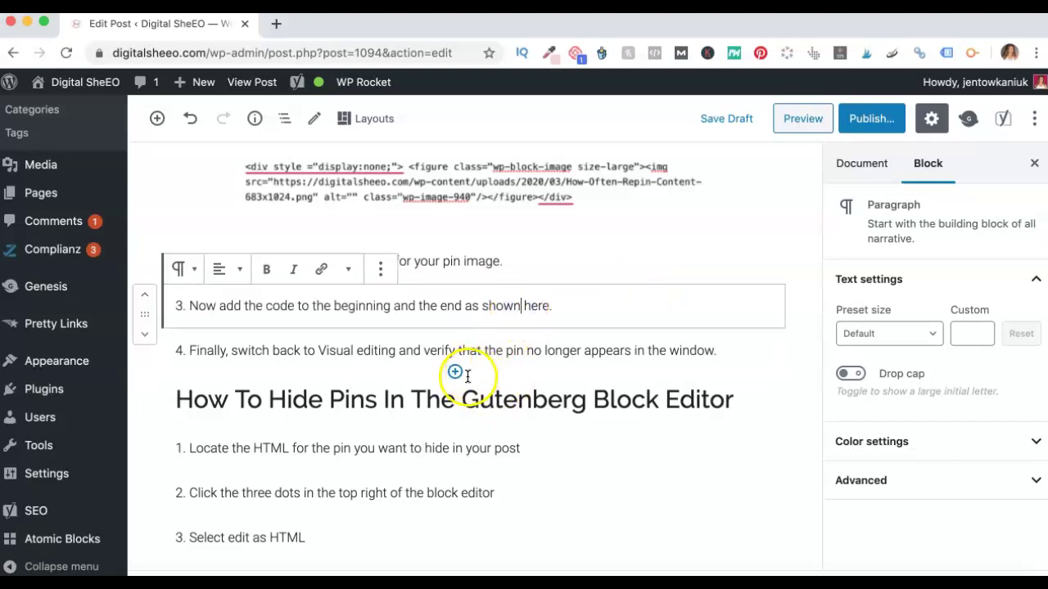
Insert an Image block below step 4 and choose How-To-Hide-Pins-In-Your-Wordpress-Blog.png from the Media Library
left_click(455, 372)
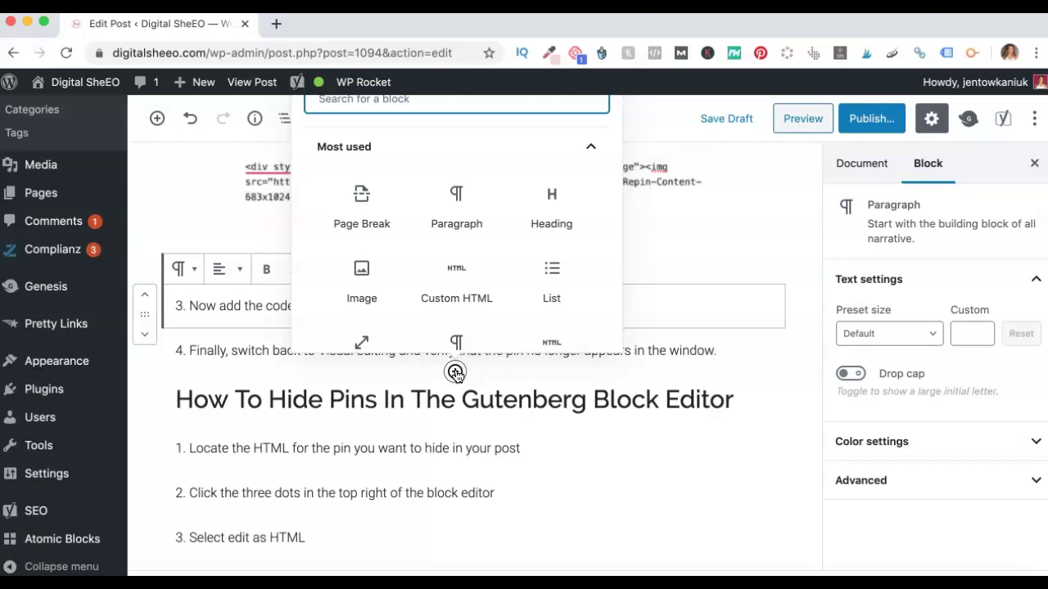
left_click(366, 287)
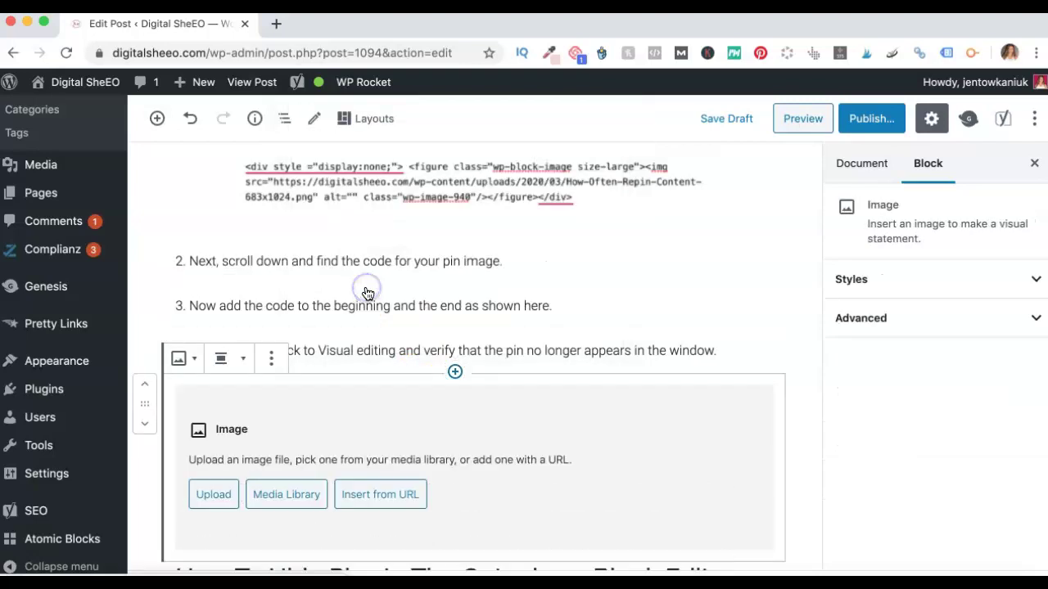
left_click(285, 496)
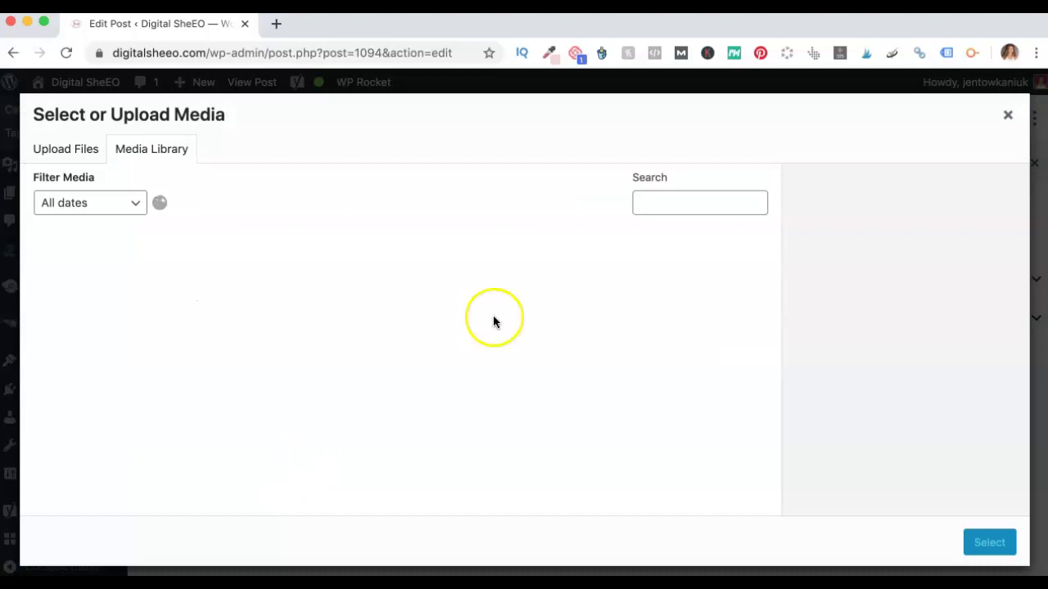
left_click(119, 294)
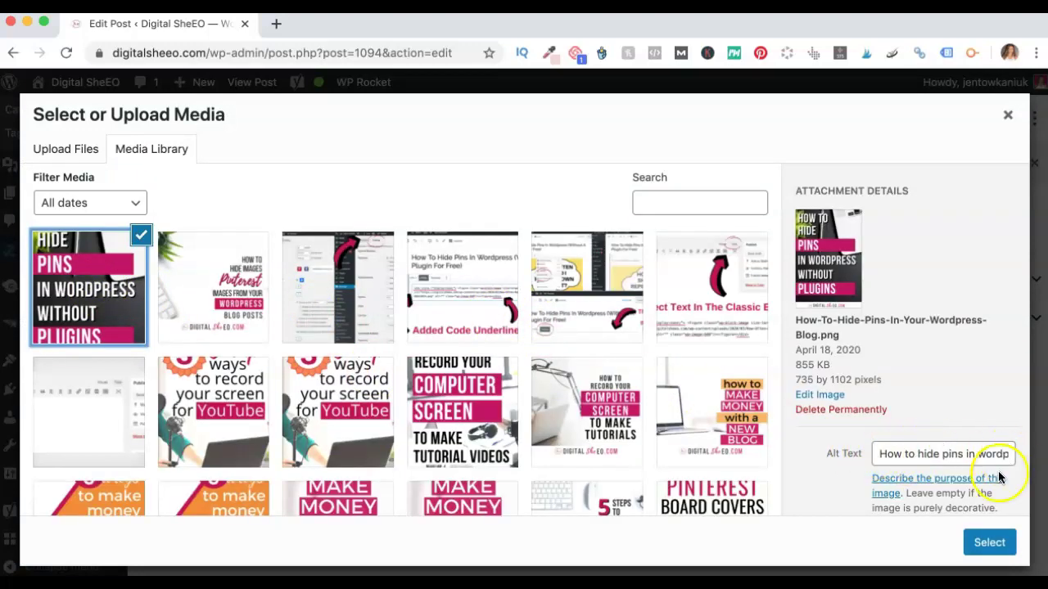
Place the pin image in the post, center-align it and resize it to 50% (342×512)
left_click(992, 543)
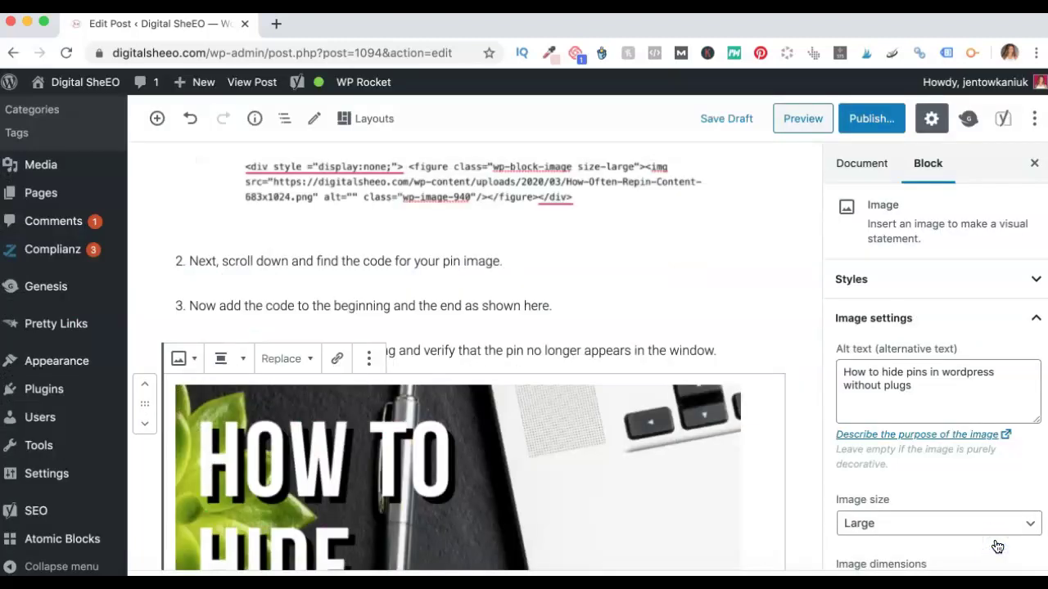
scroll(807, 321, "down", 1)
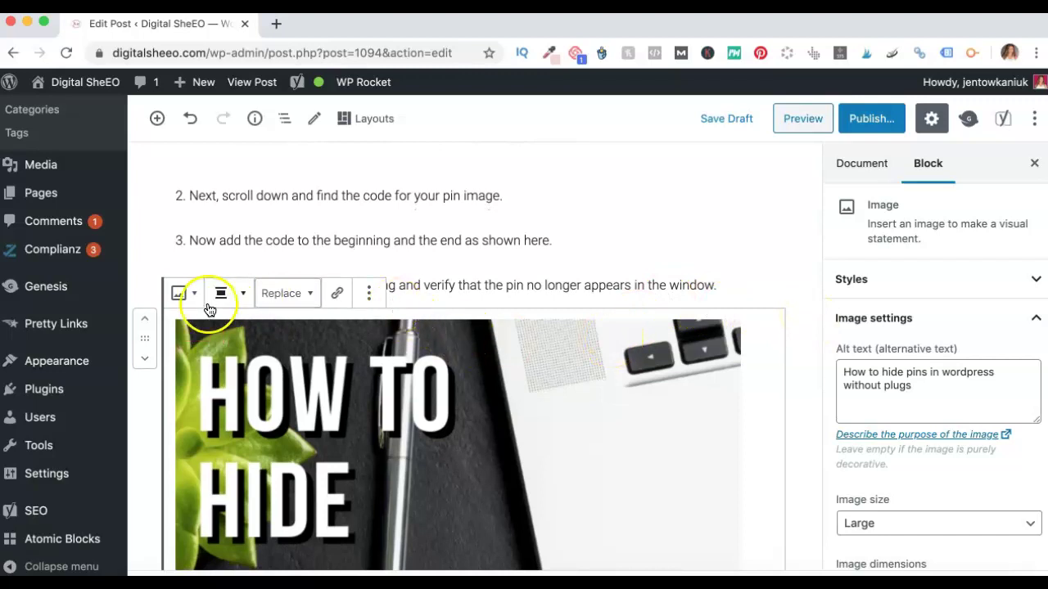
left_click(236, 296)
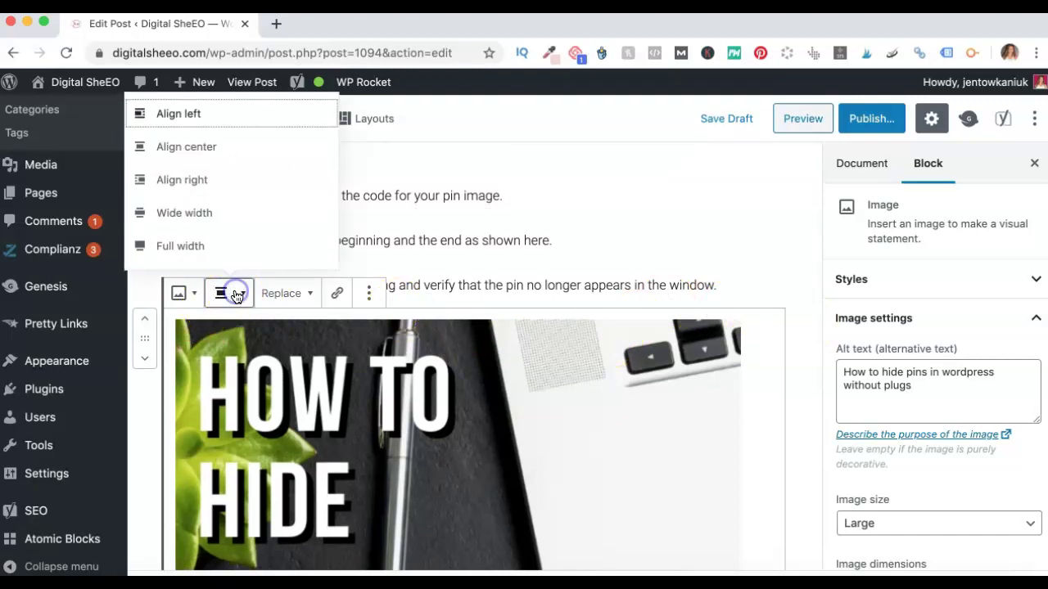
left_click(266, 151)
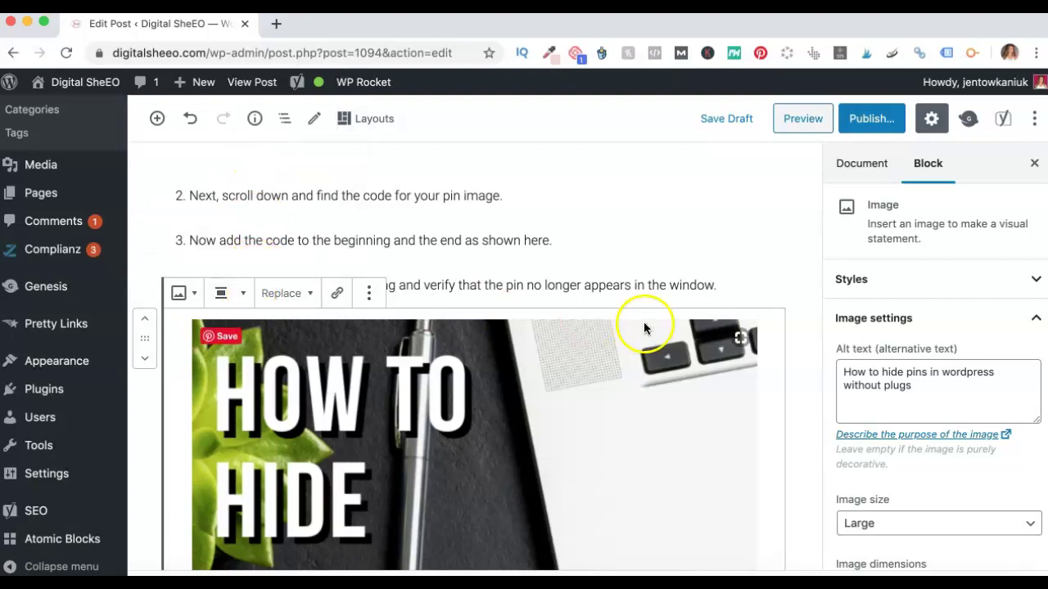
scroll(825, 323, "down", 4)
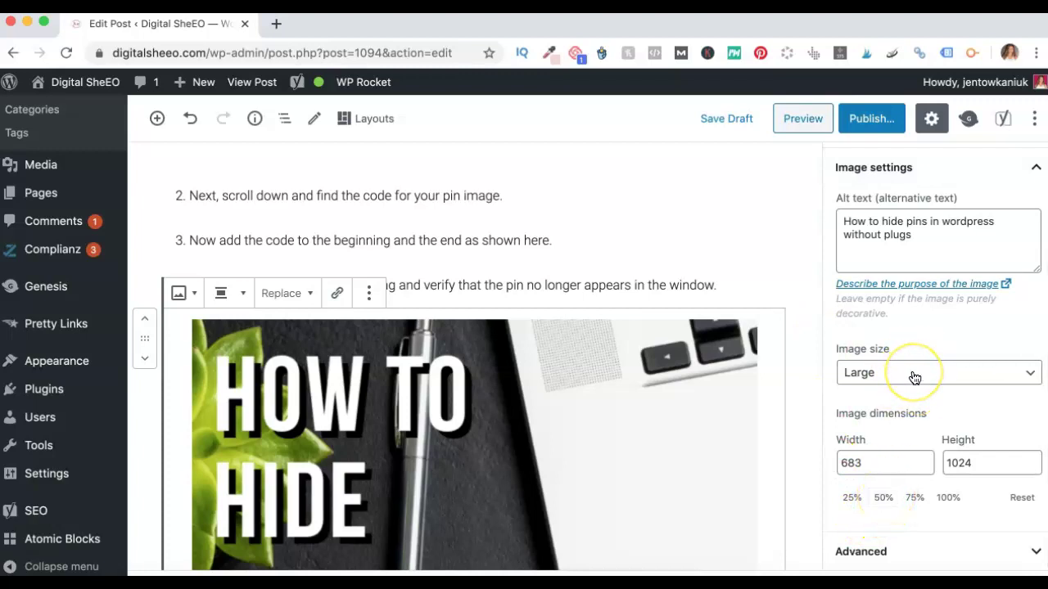
left_click(882, 499)
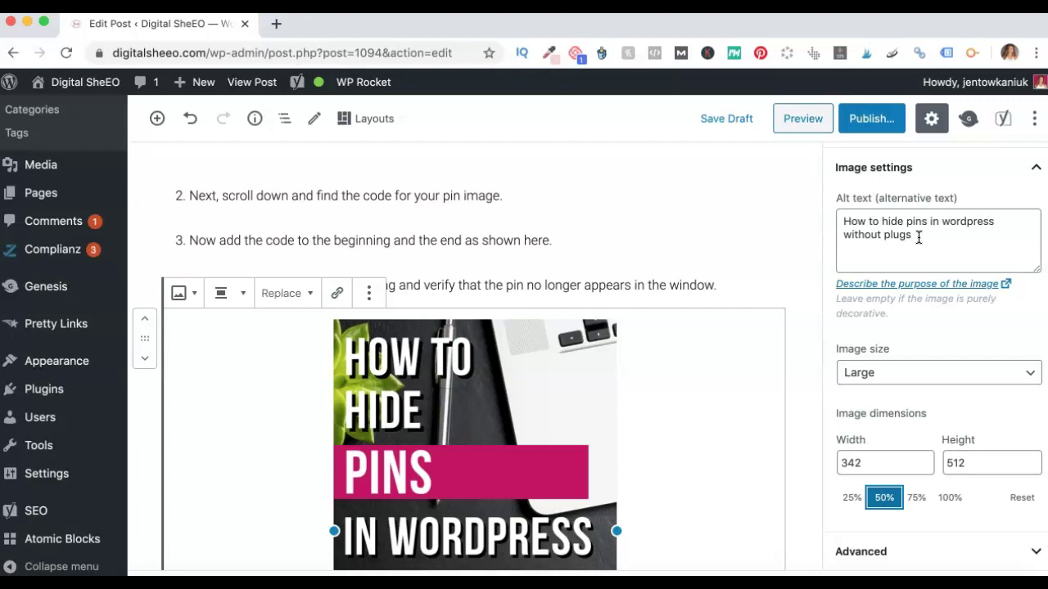
scroll(771, 305, "down", 1)
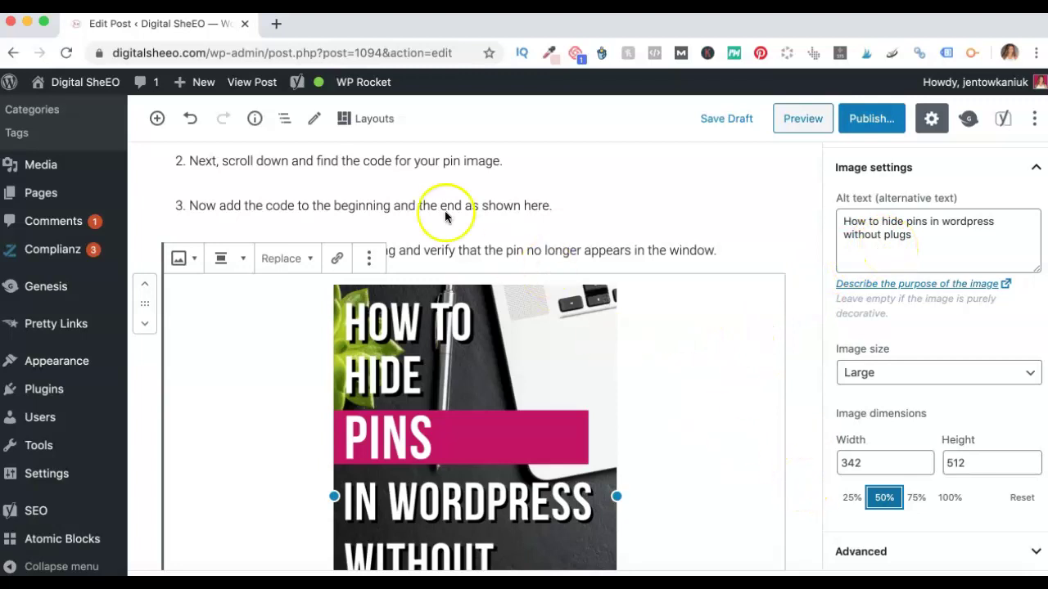
Edit the image block as HTML and prepend a <div style="display:non;"> opening tag
left_click(369, 261)
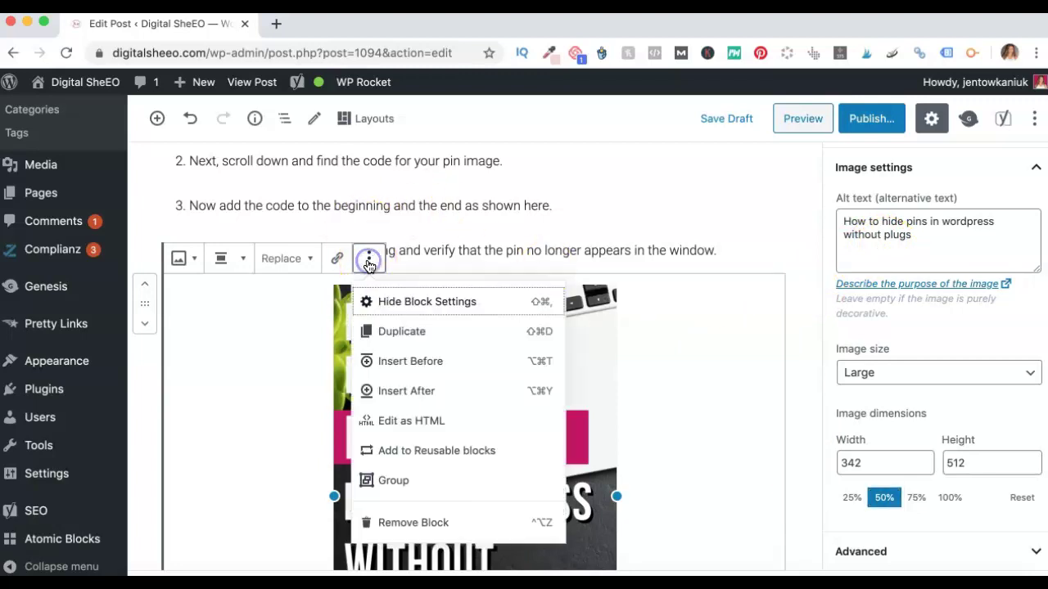
left_click(404, 420)
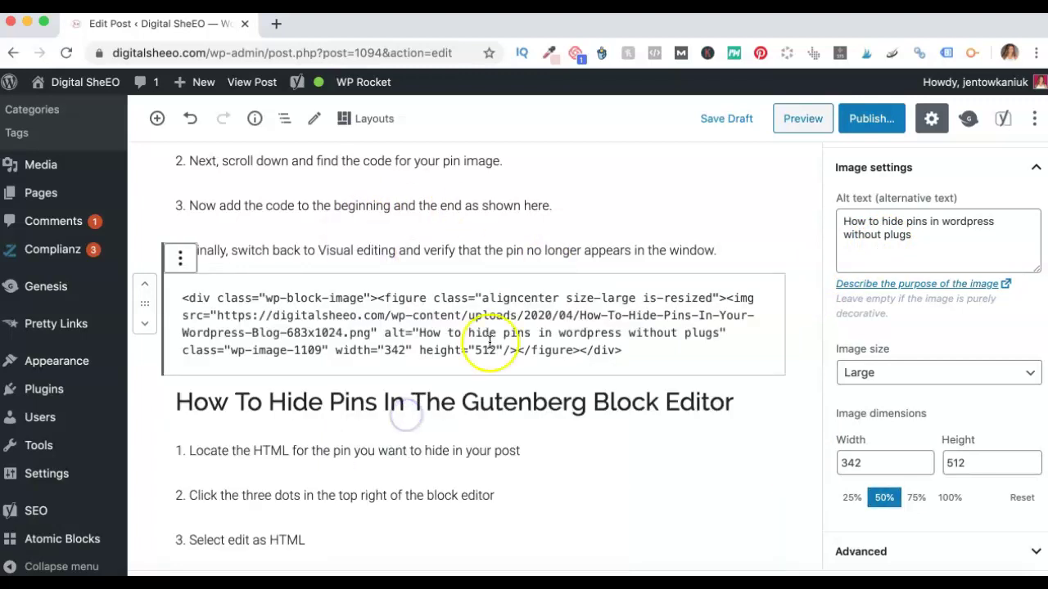
scroll(499, 335, "up", 3)
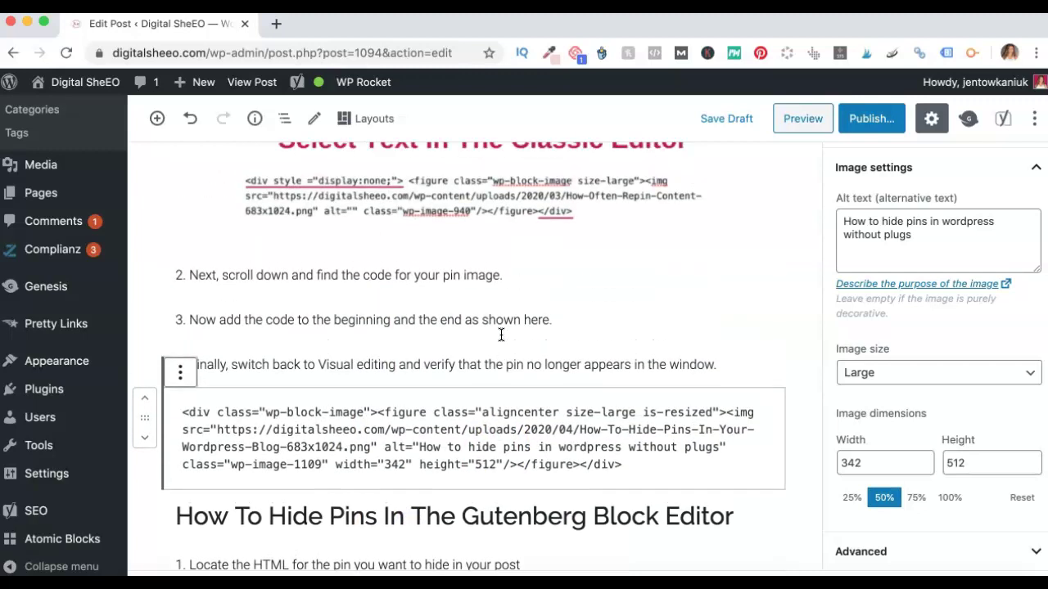
left_click(183, 412)
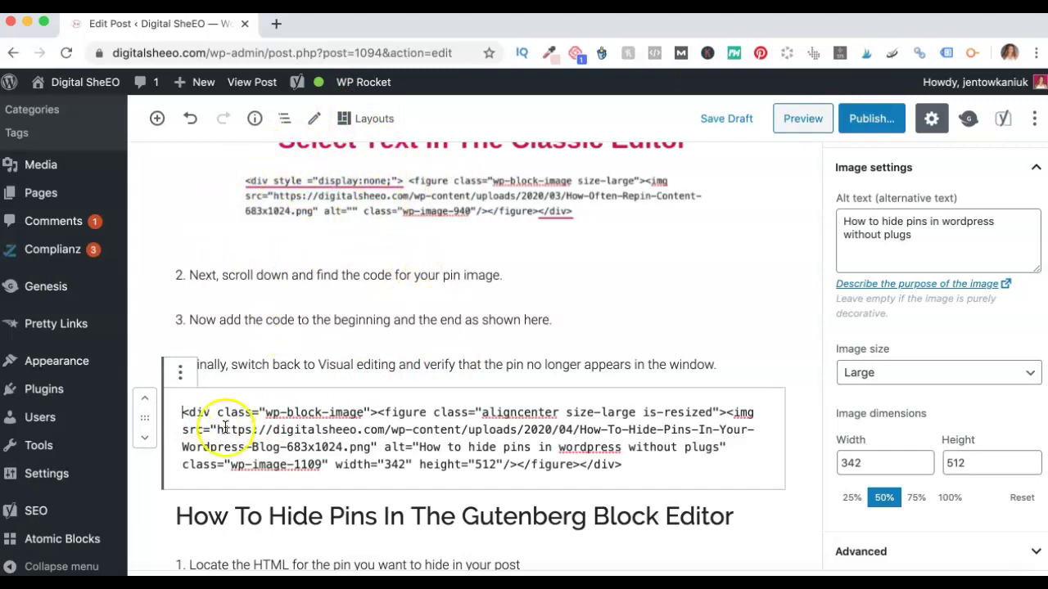
type("<div")
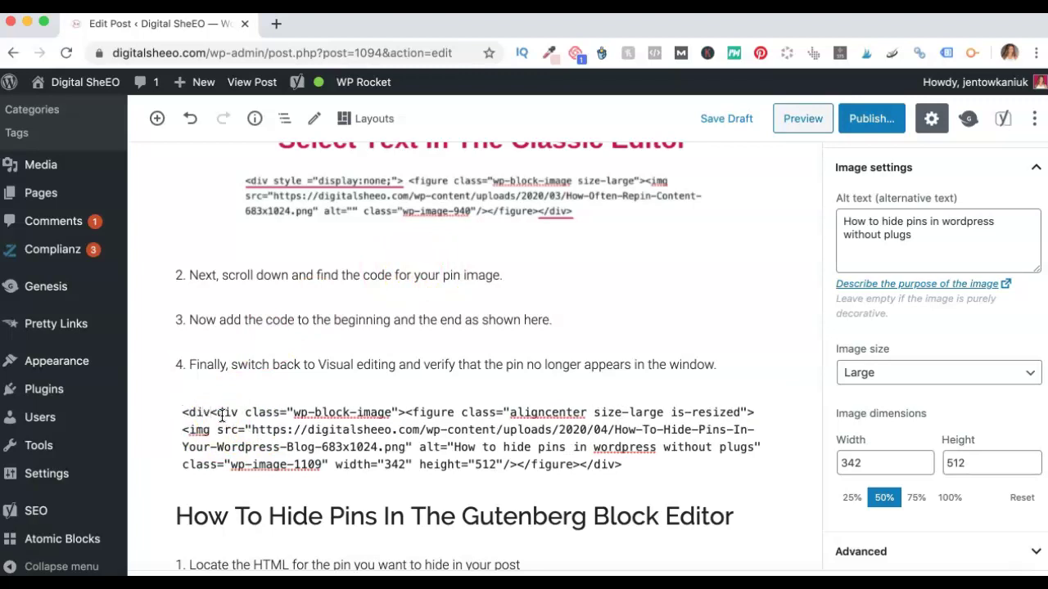
type(" style =\"displ")
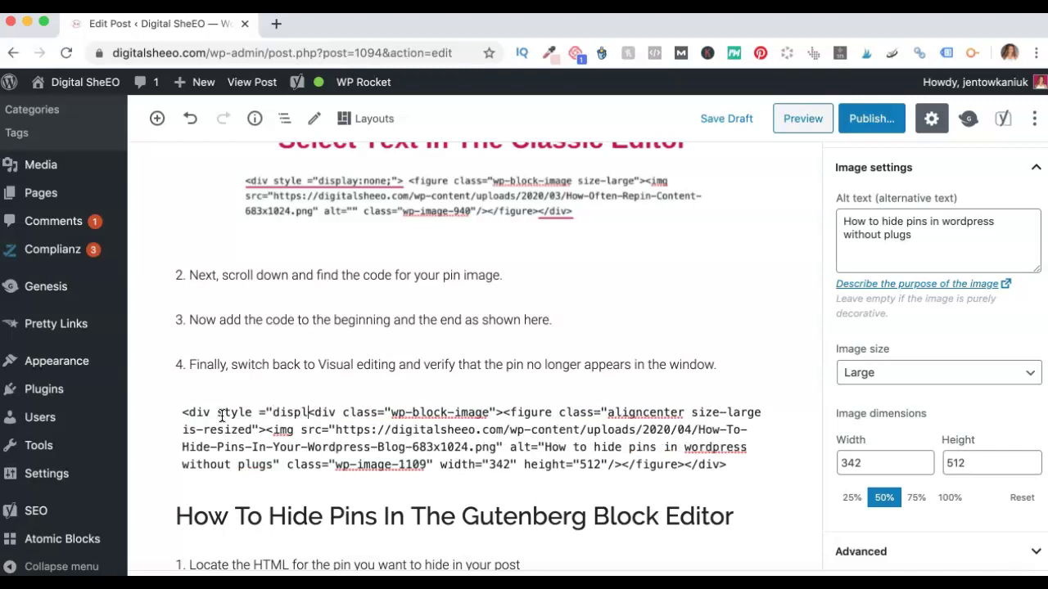
type("ay:non")
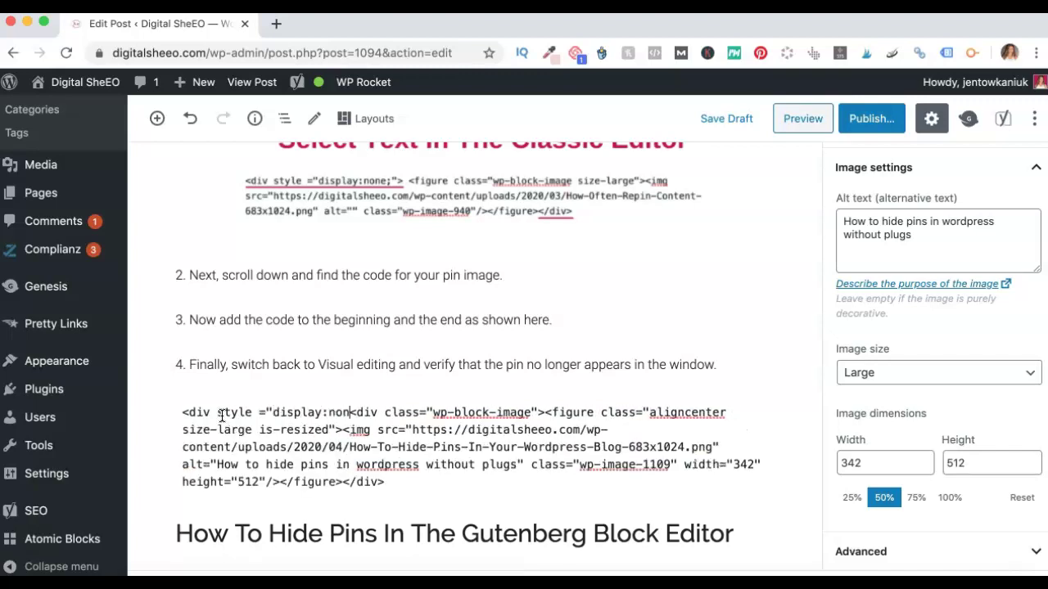
type(";\"")
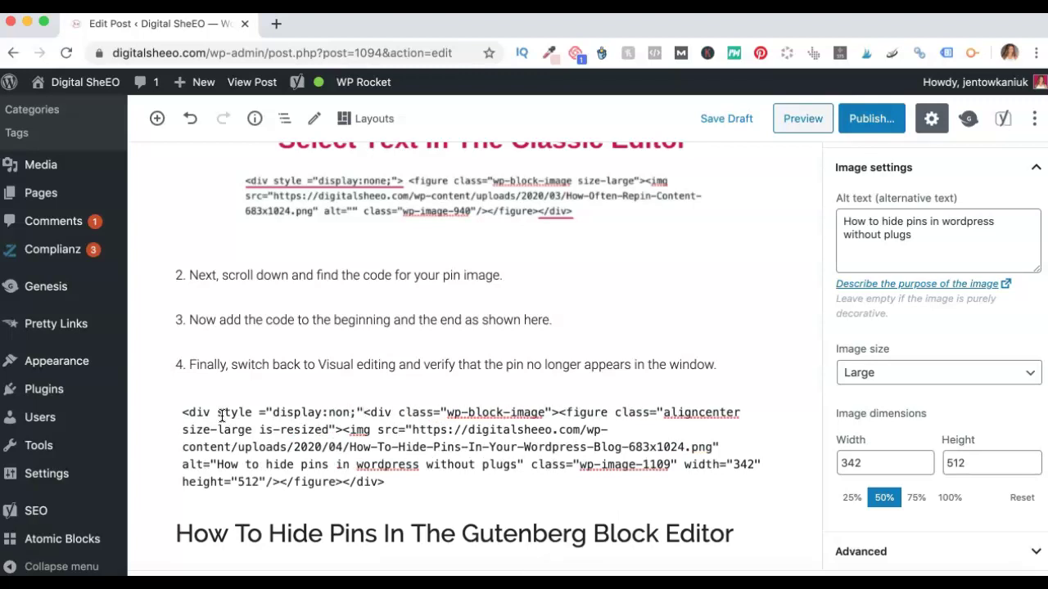
type(">")
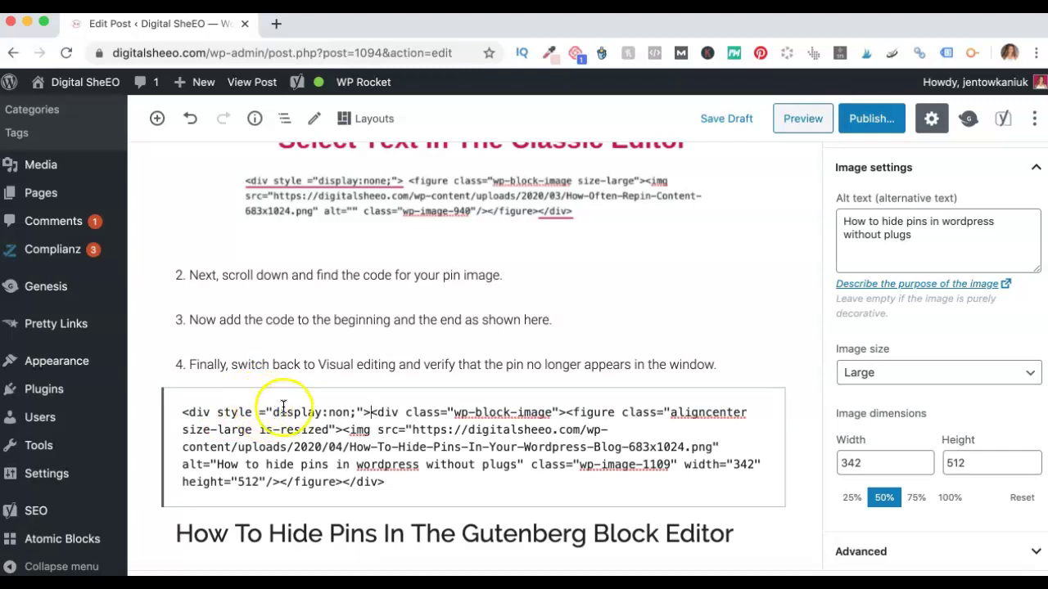
Correct the style to display:none and close the wrapper with </div> after the image code
left_click(351, 411)
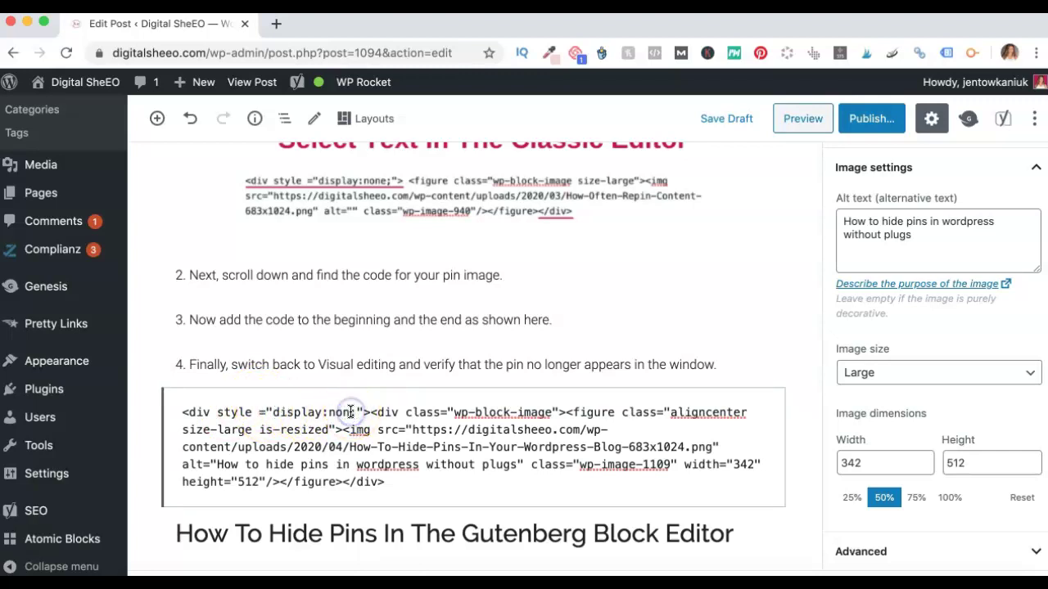
type("e")
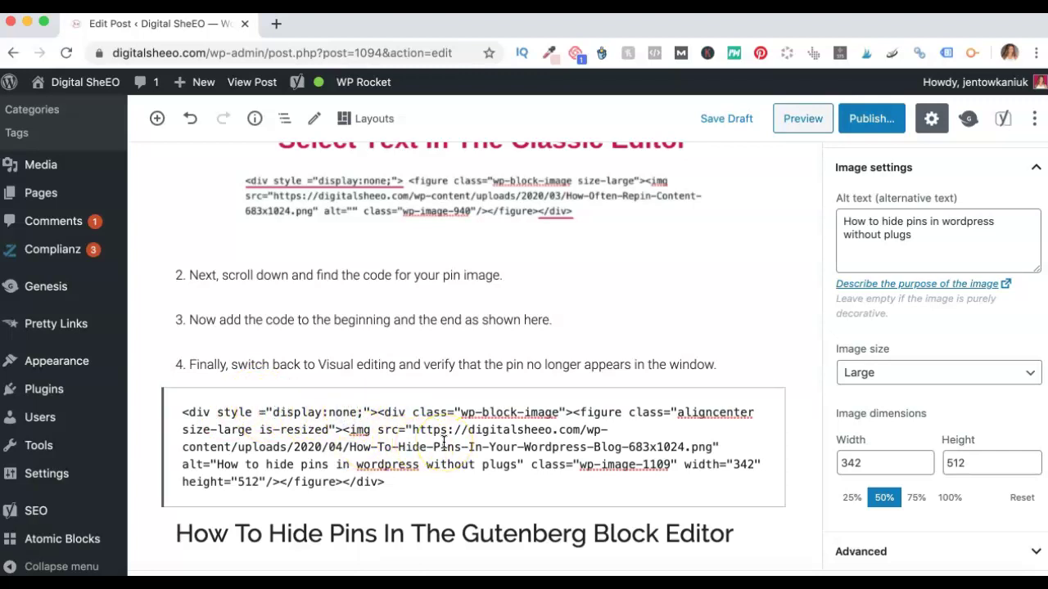
scroll(442, 446, "down", 1)
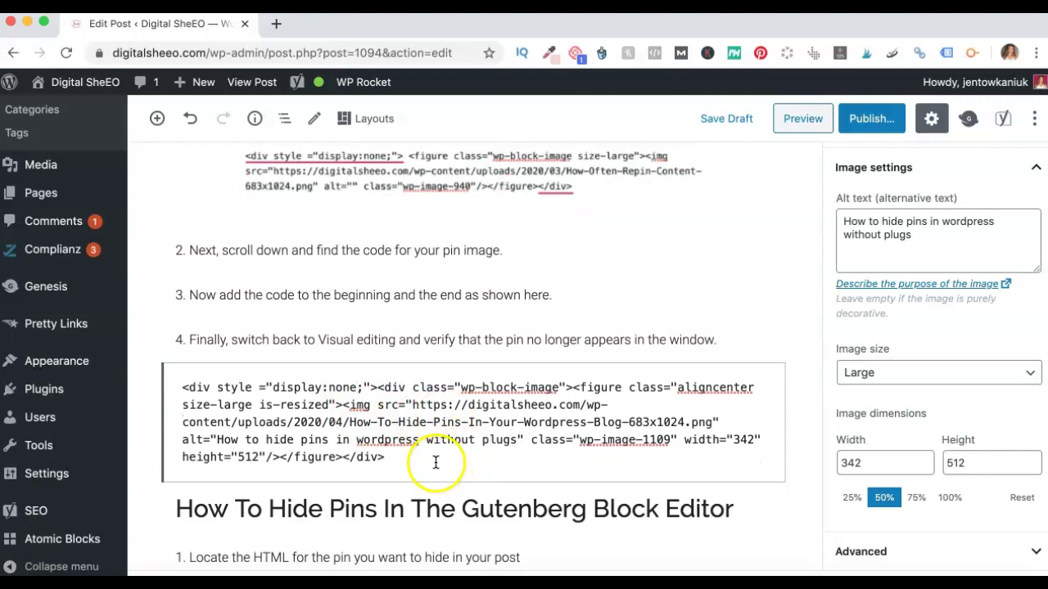
left_click(431, 458)
type("</div")
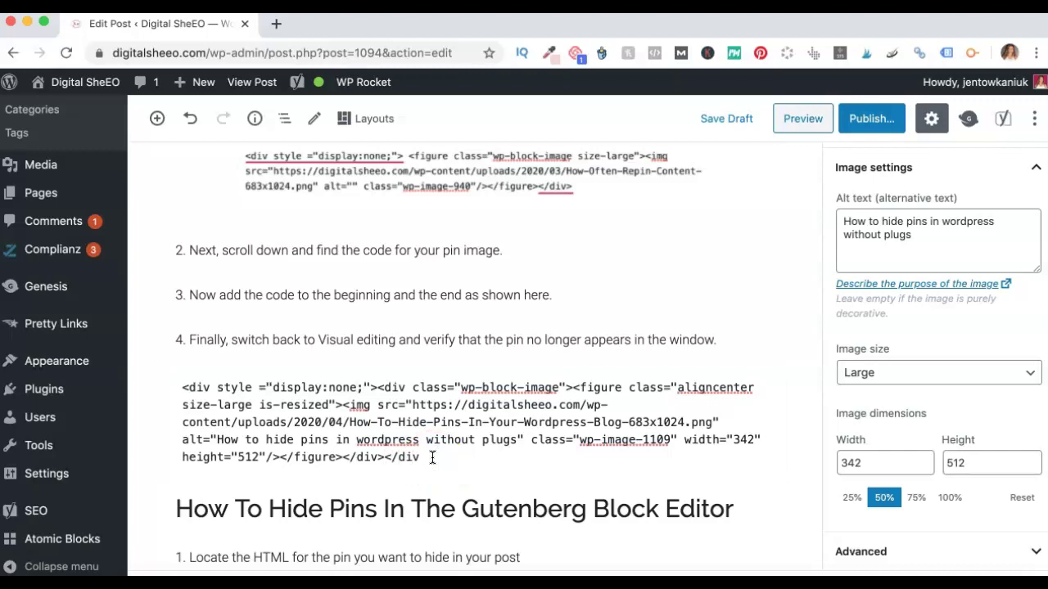
type(">")
left_click(456, 453)
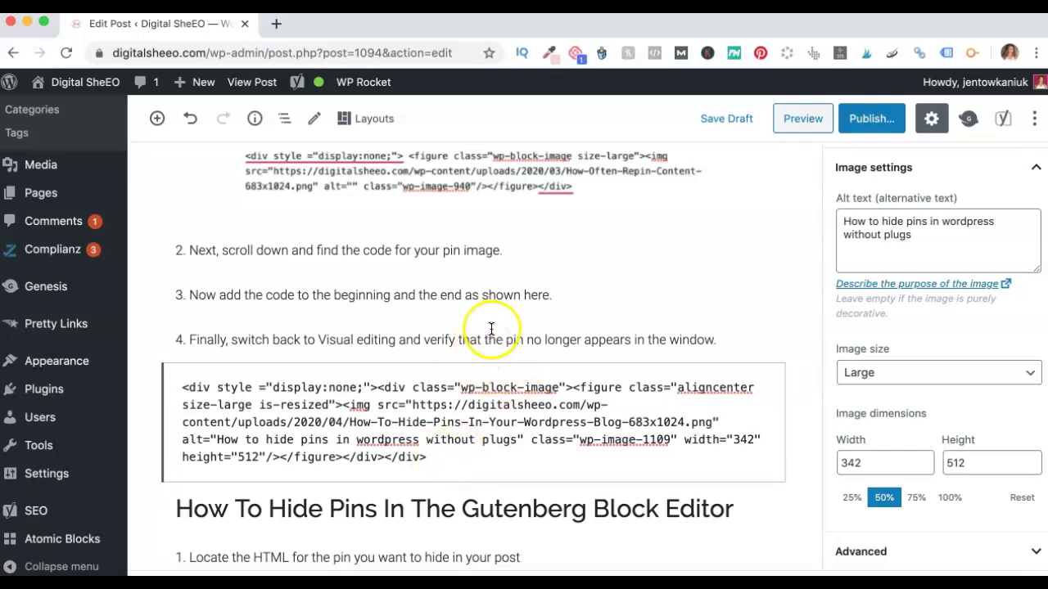
Convert the invalid pin image block to Custom HTML and confirm its preview is empty
left_click(504, 295)
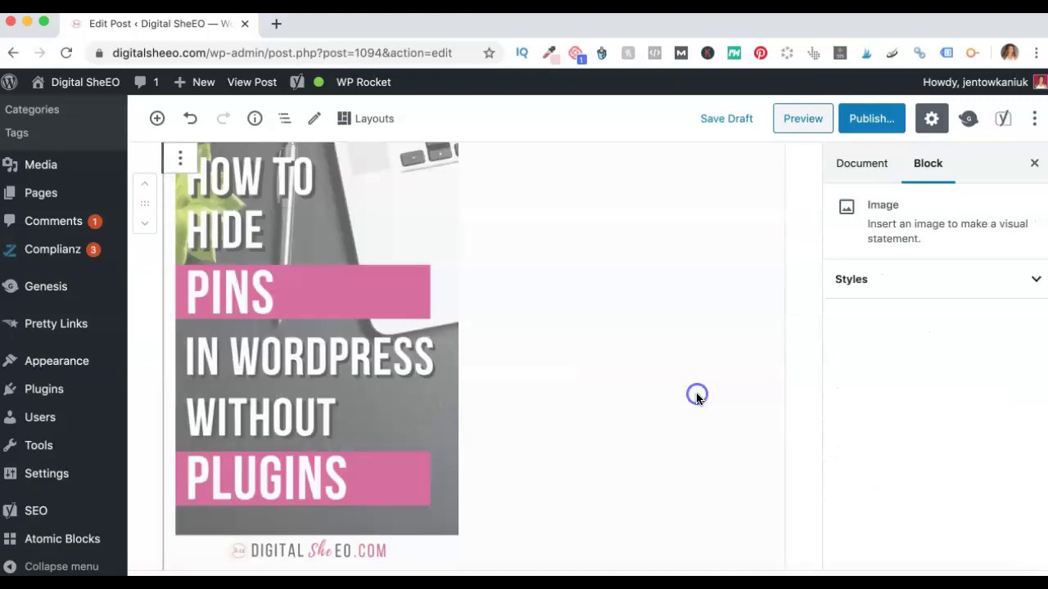
left_click(697, 399)
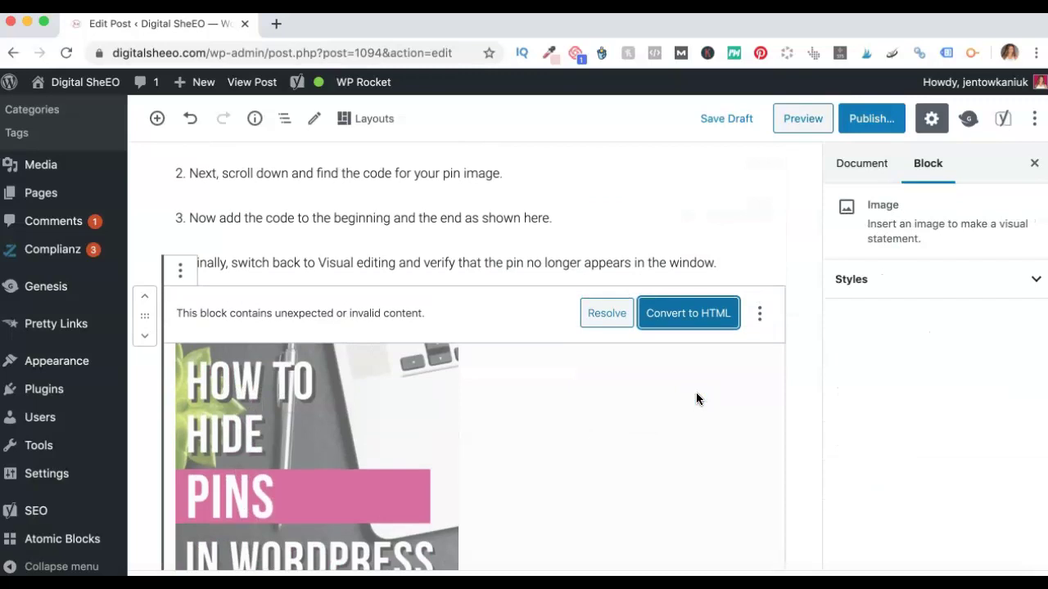
left_click(692, 312)
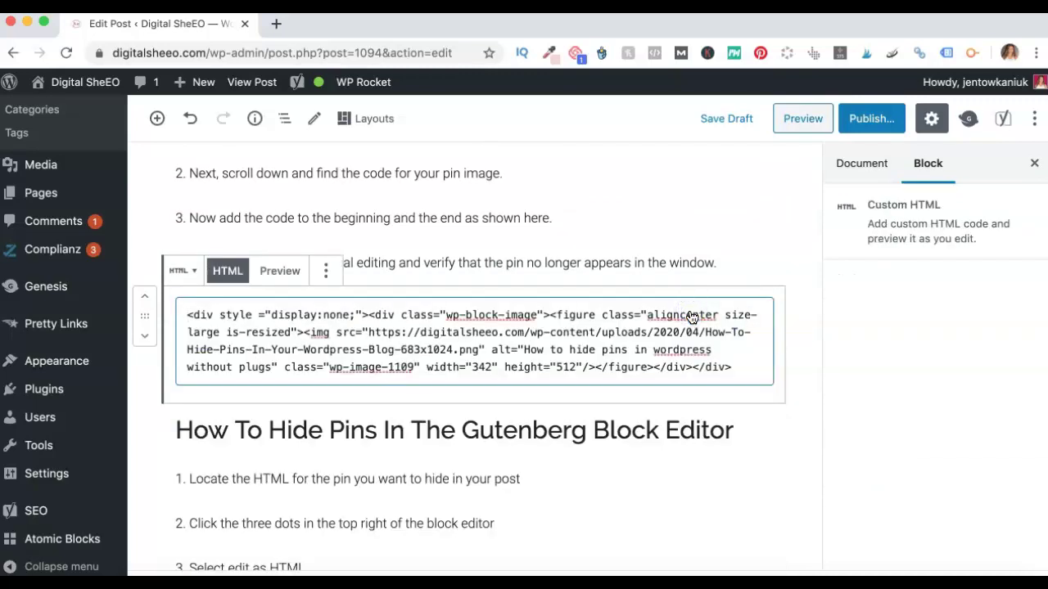
left_click(282, 273)
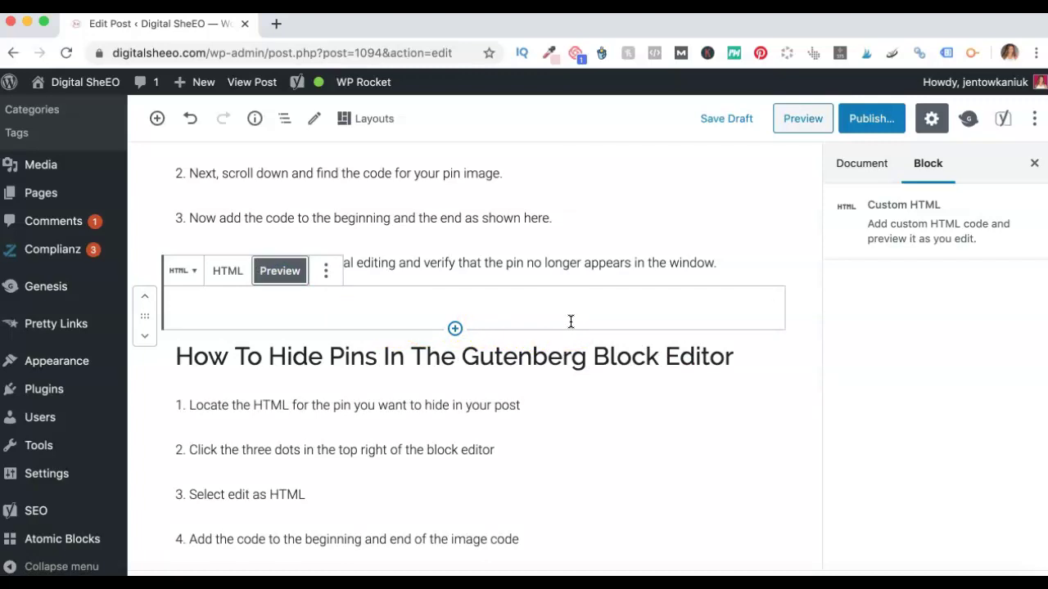
scroll(570, 322, "up", 3)
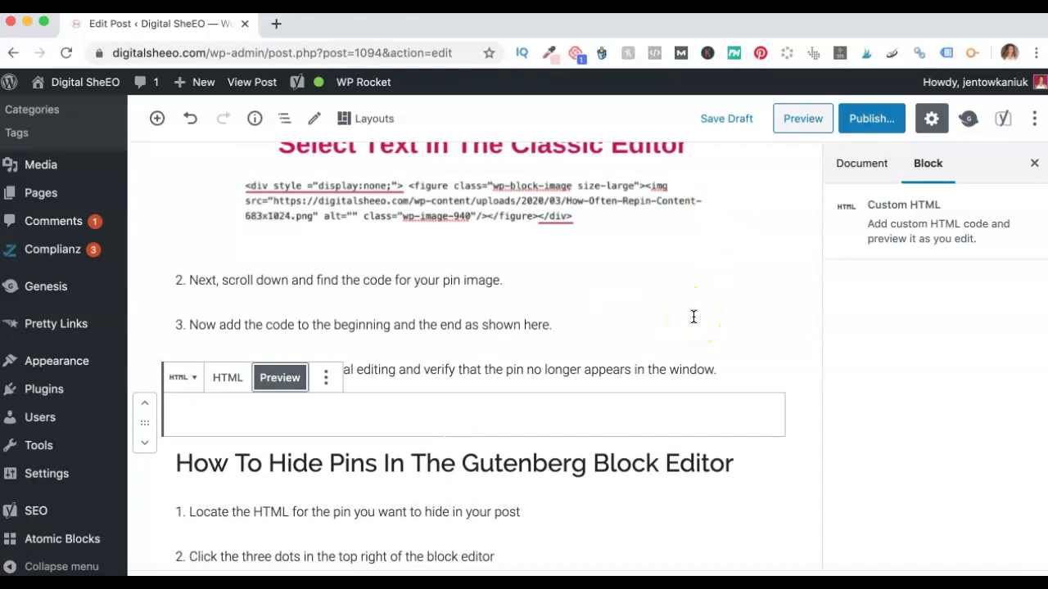
scroll(693, 317, "up", 2)
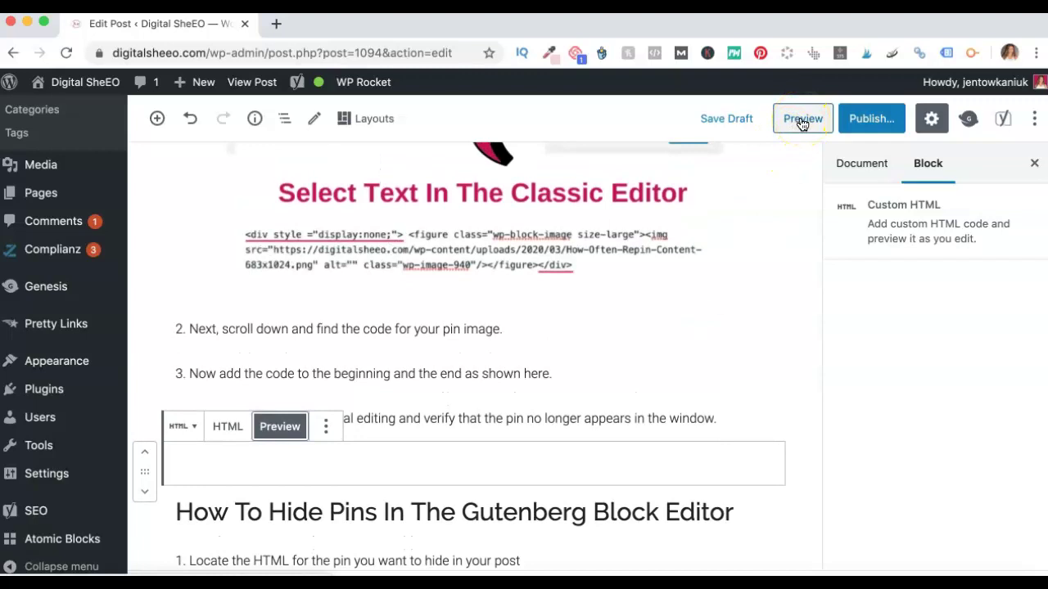
Open the post preview in a new tab and scroll through it to confirm the pin image is hidden
left_click(802, 120)
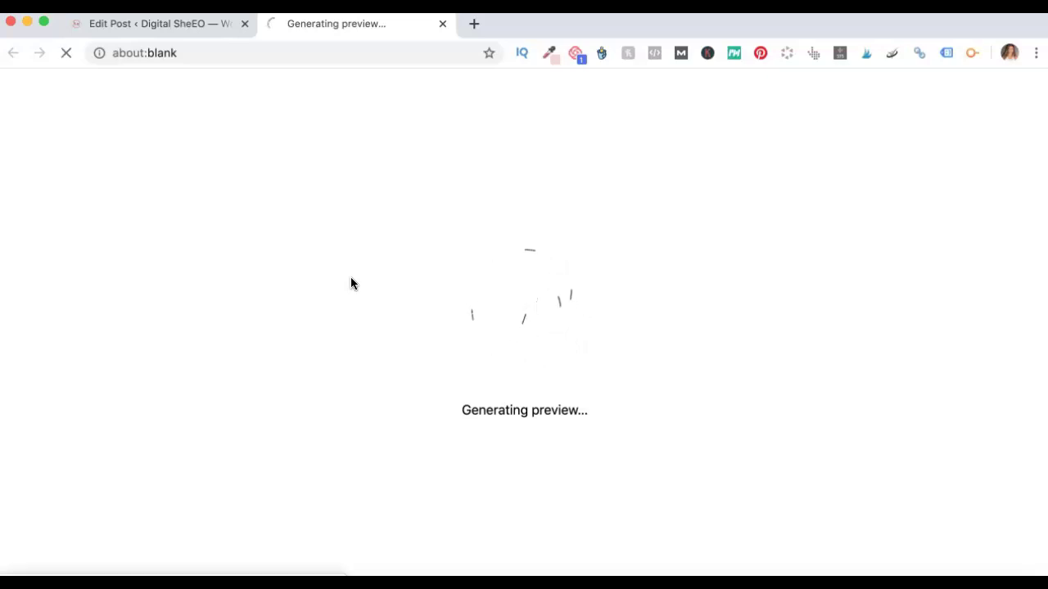
left_click(282, 299)
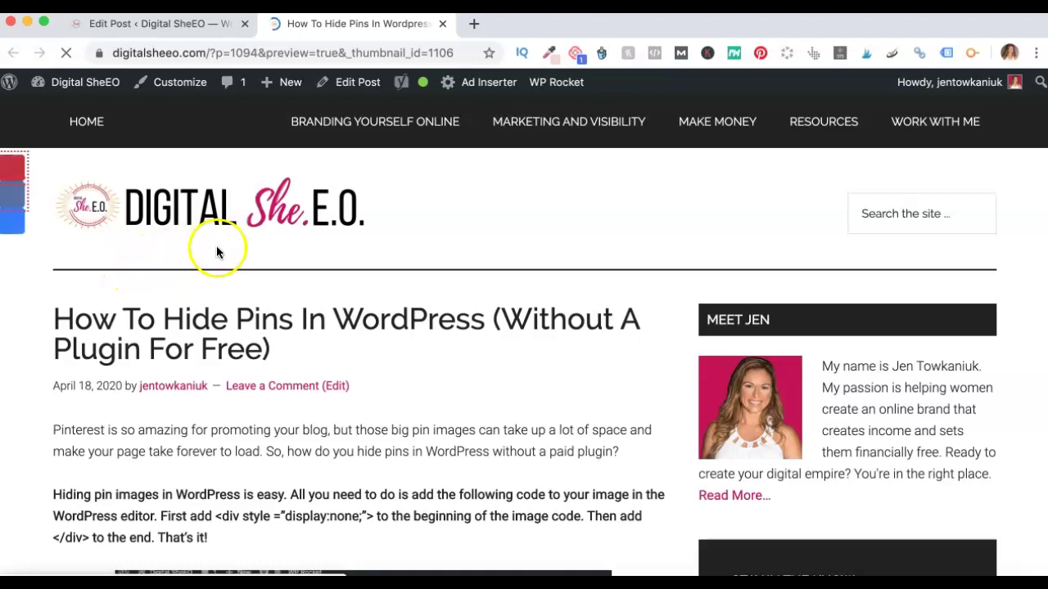
left_click(293, 237)
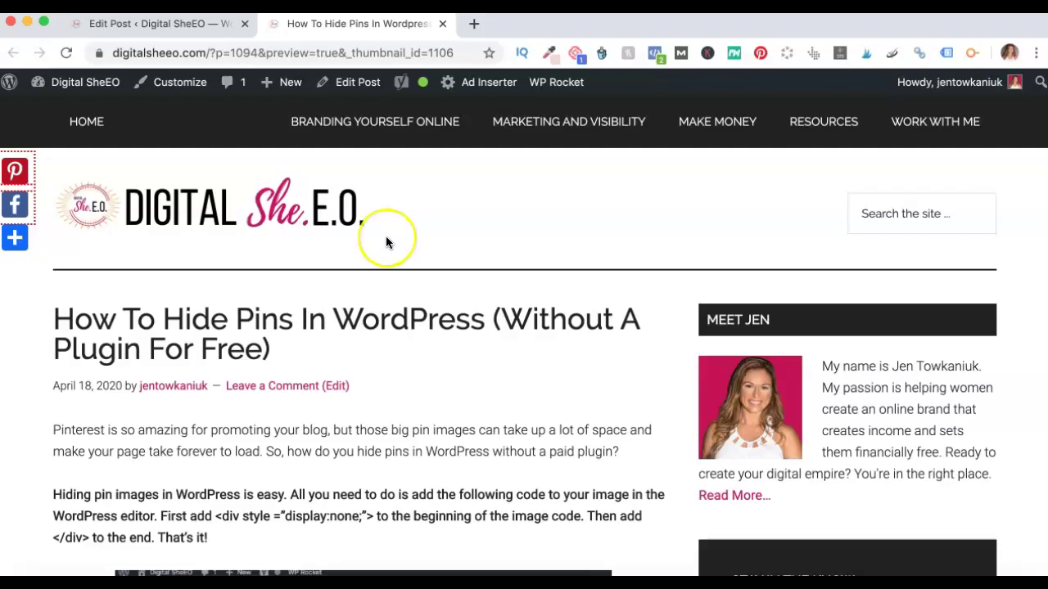
scroll(386, 236, "down", 15)
scroll(385, 242, "down", 20)
scroll(385, 241, "down", 3)
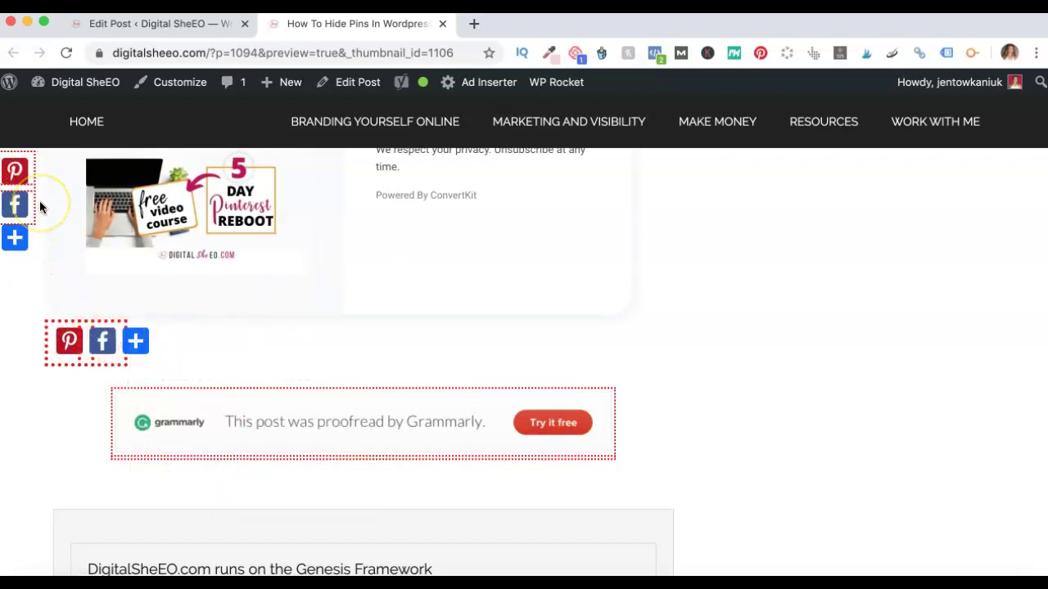
scroll(785, 295, "up", 10)
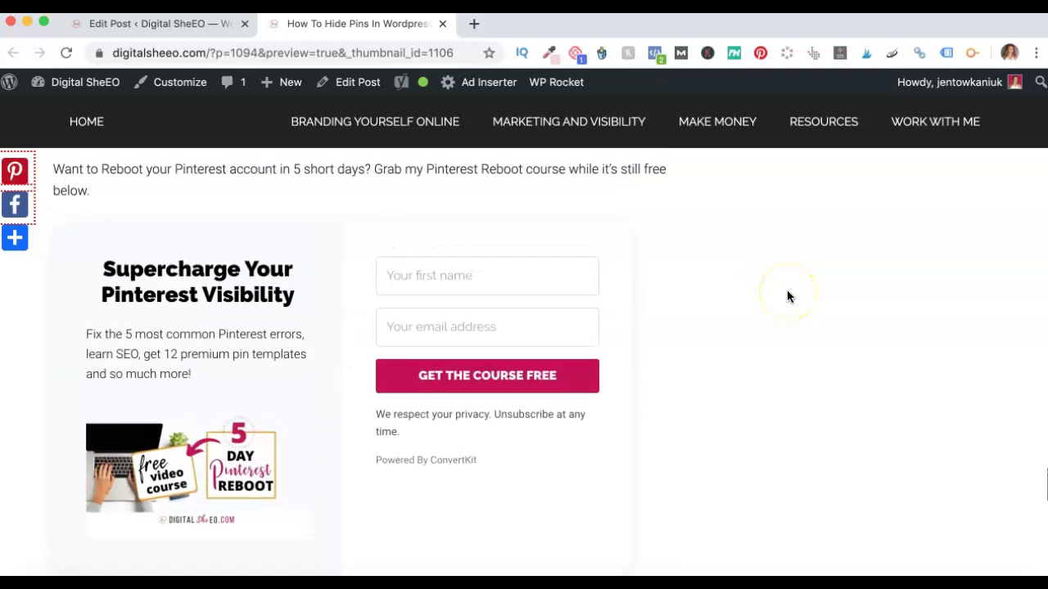
scroll(787, 296, "up", 10)
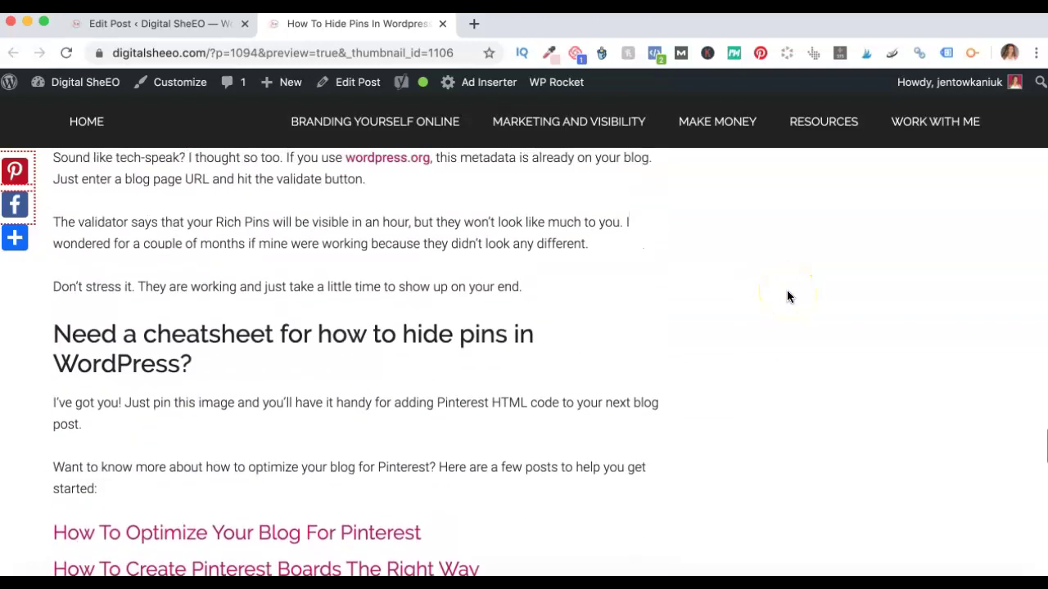
scroll(787, 297, "up", 12)
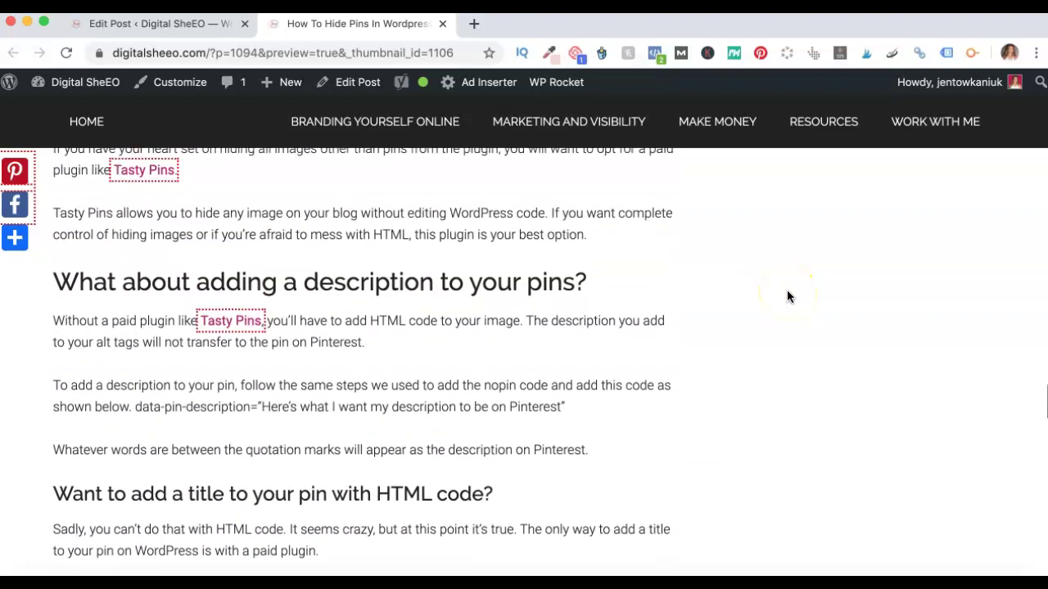
scroll(787, 296, "up", 3)
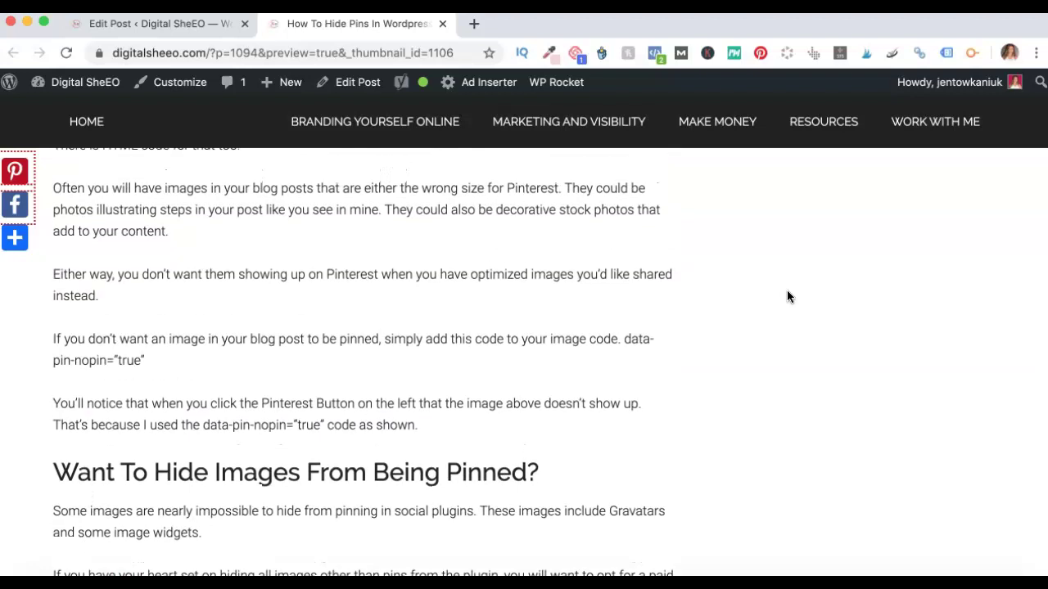
scroll(787, 296, "up", 3)
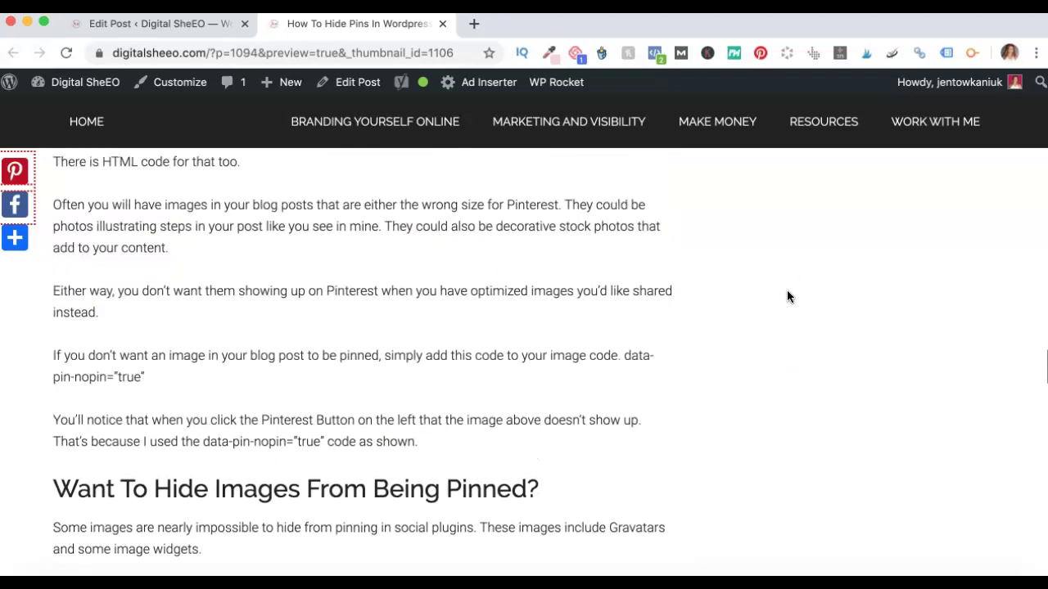
scroll(787, 297, "up", 10)
scroll(788, 296, "up", 2)
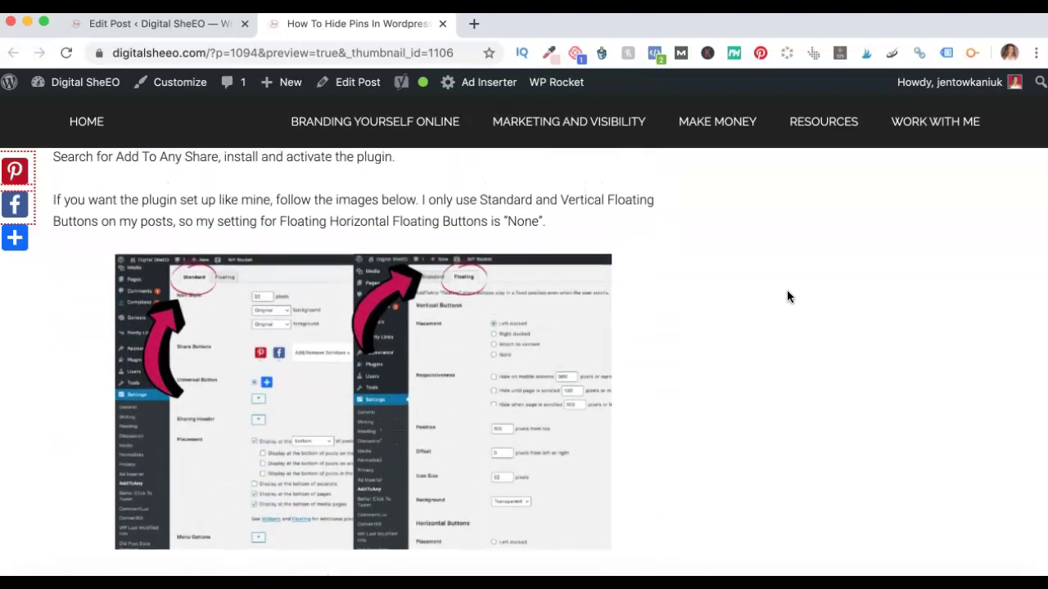
scroll(787, 297, "up", 20)
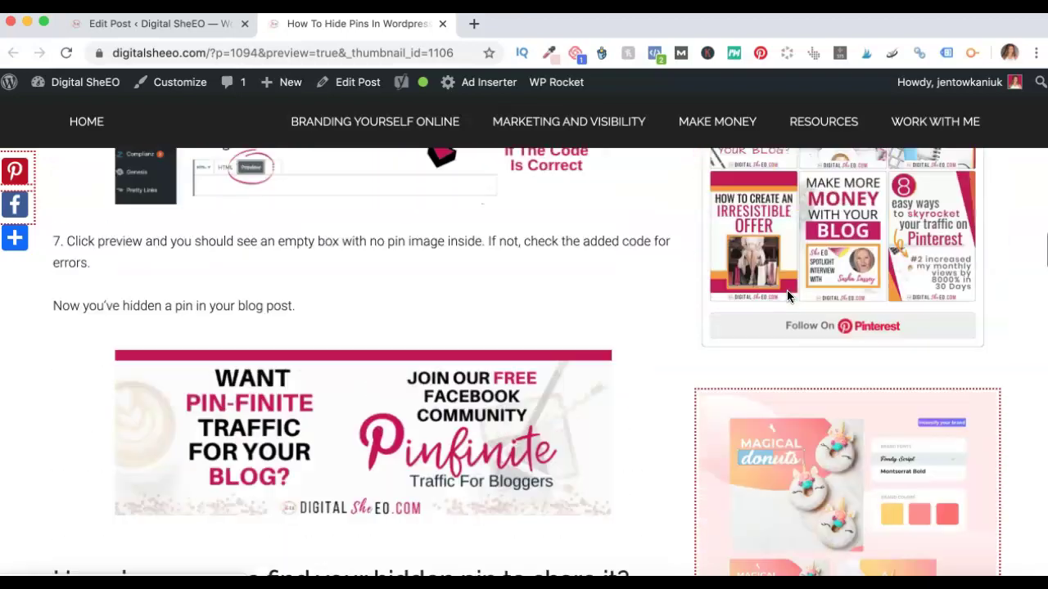
scroll(788, 297, "up", 20)
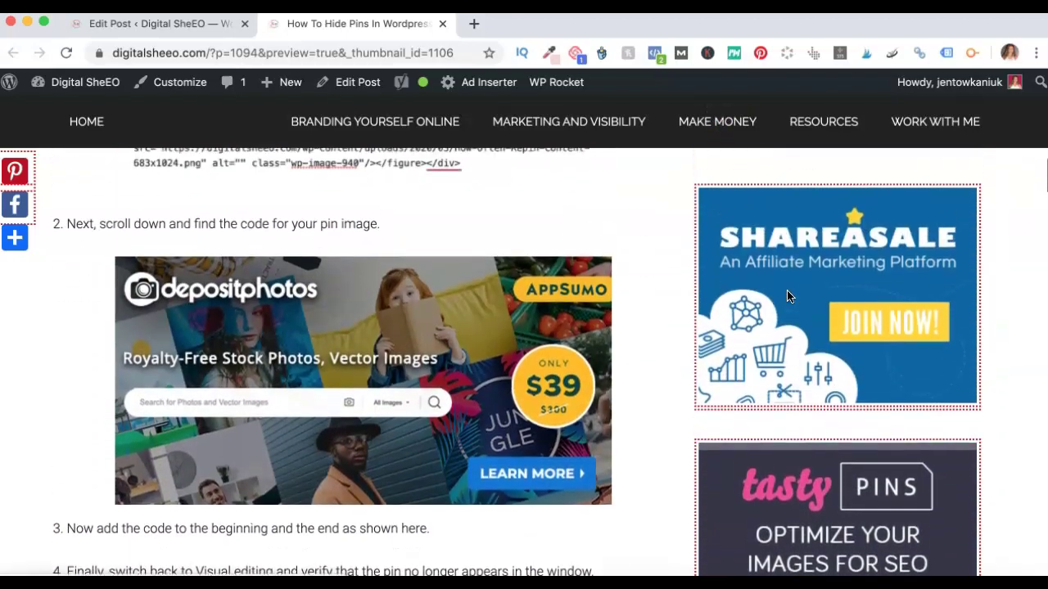
scroll(787, 290, "down", 3)
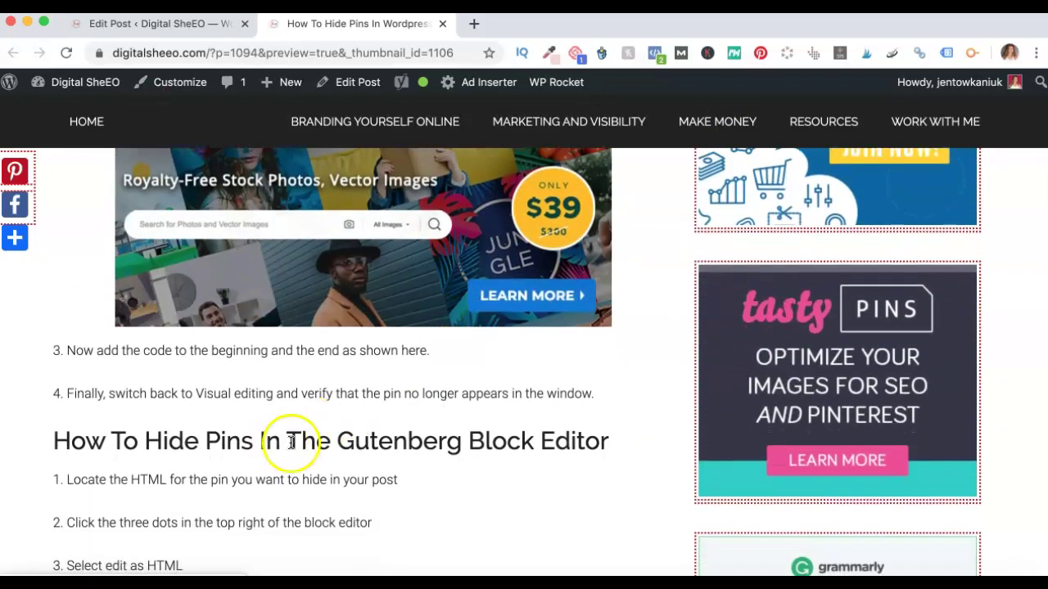
scroll(360, 442, "down", 1)
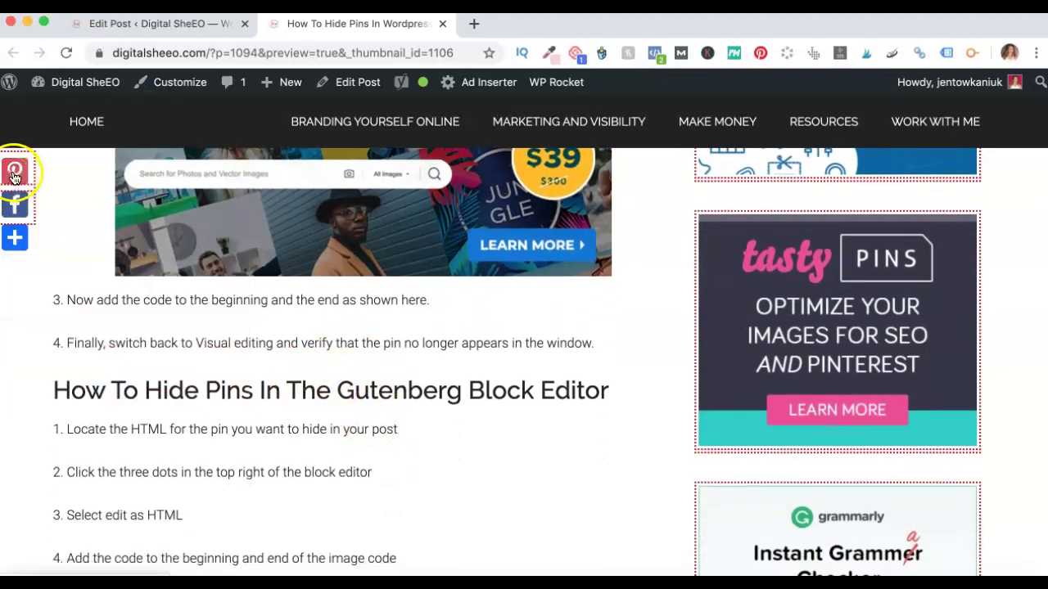
Open Pinterest's 'Choose a Pin to save' overlay and review the offered images, including the How To Hide Pins image
left_click(14, 173)
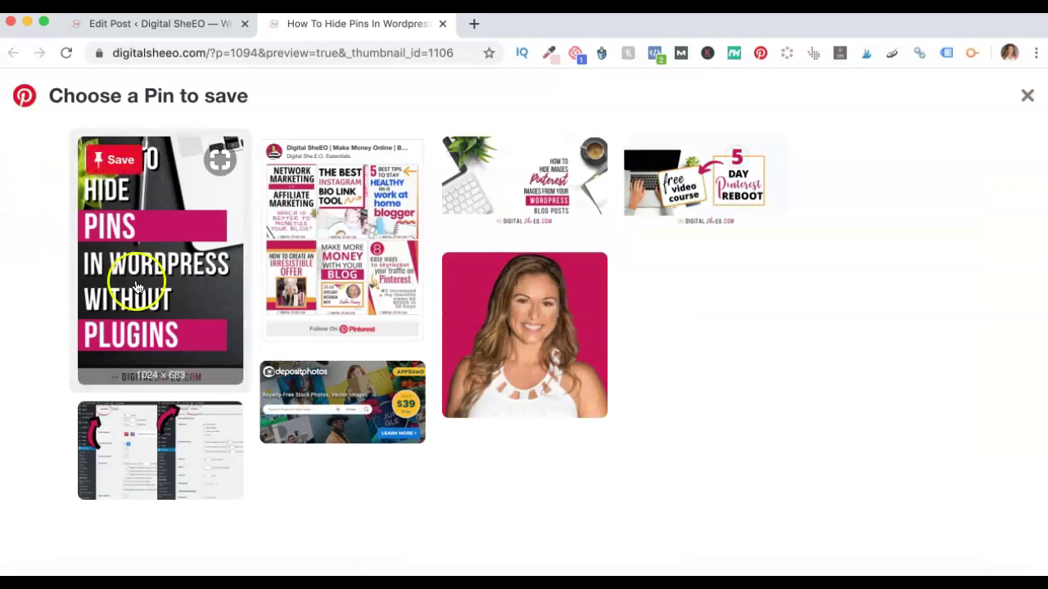
mouse_move(205, 274)
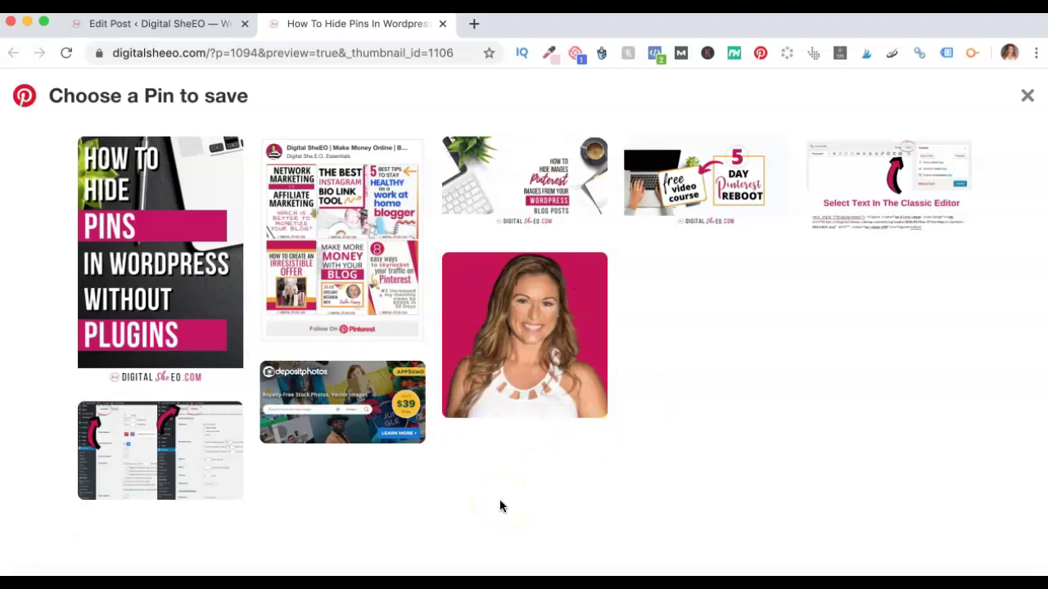
mouse_move(216, 435)
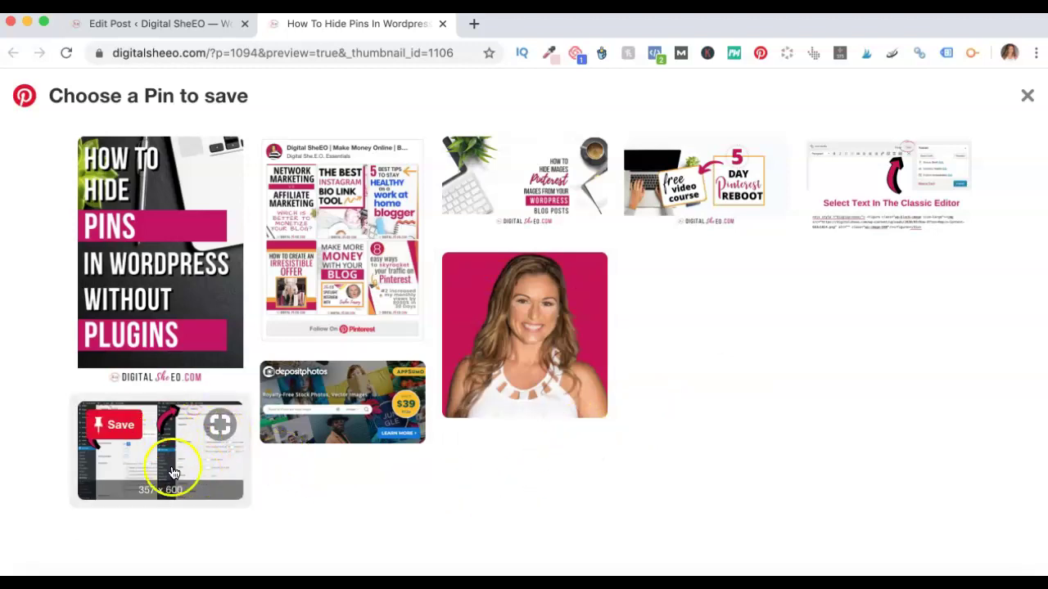
mouse_move(169, 298)
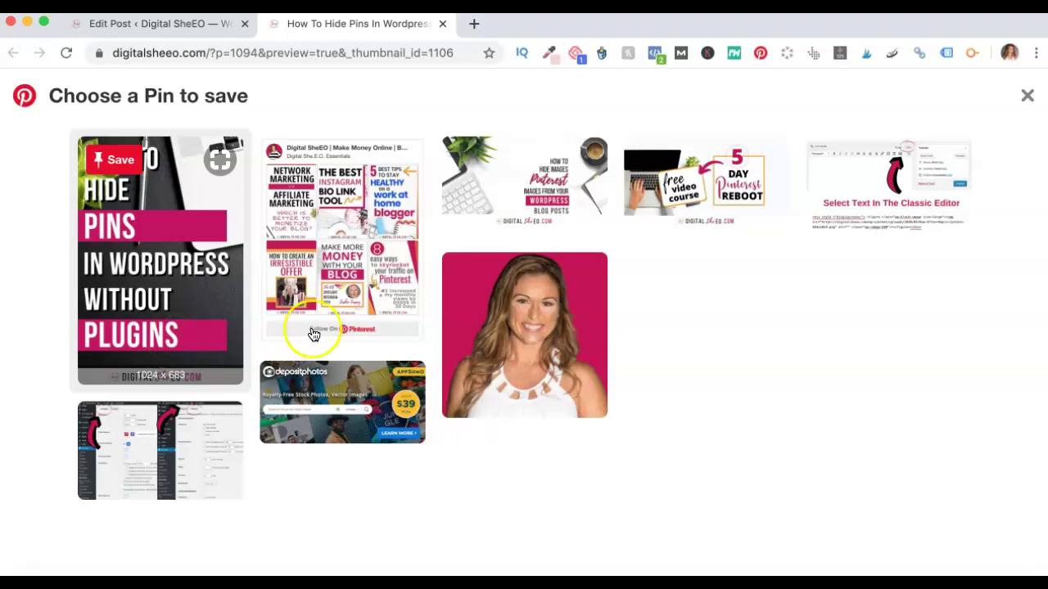
mouse_move(589, 316)
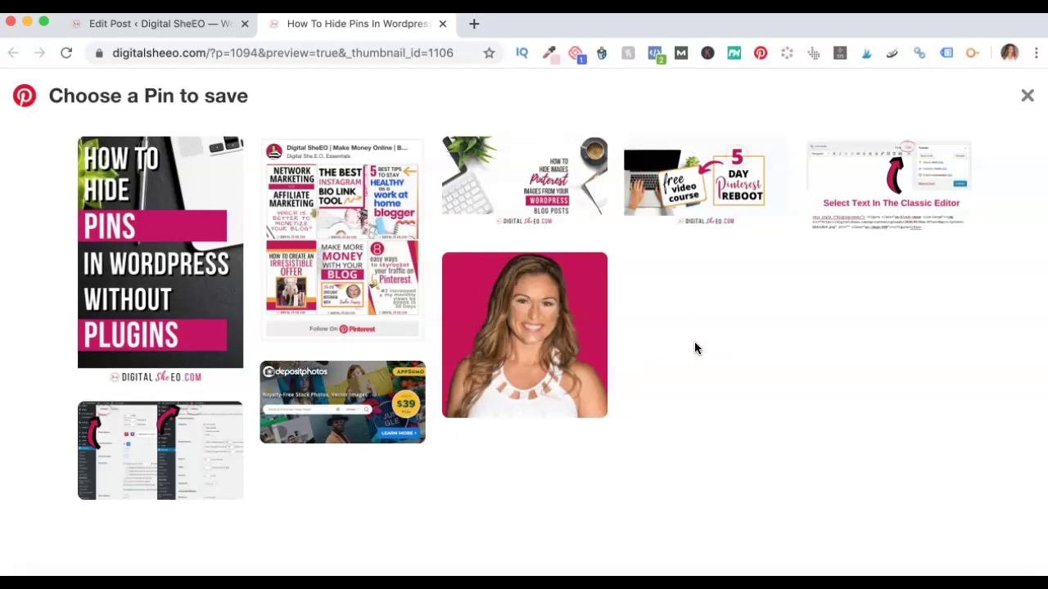
left_click(705, 260)
mouse_move(861, 193)
mouse_move(875, 211)
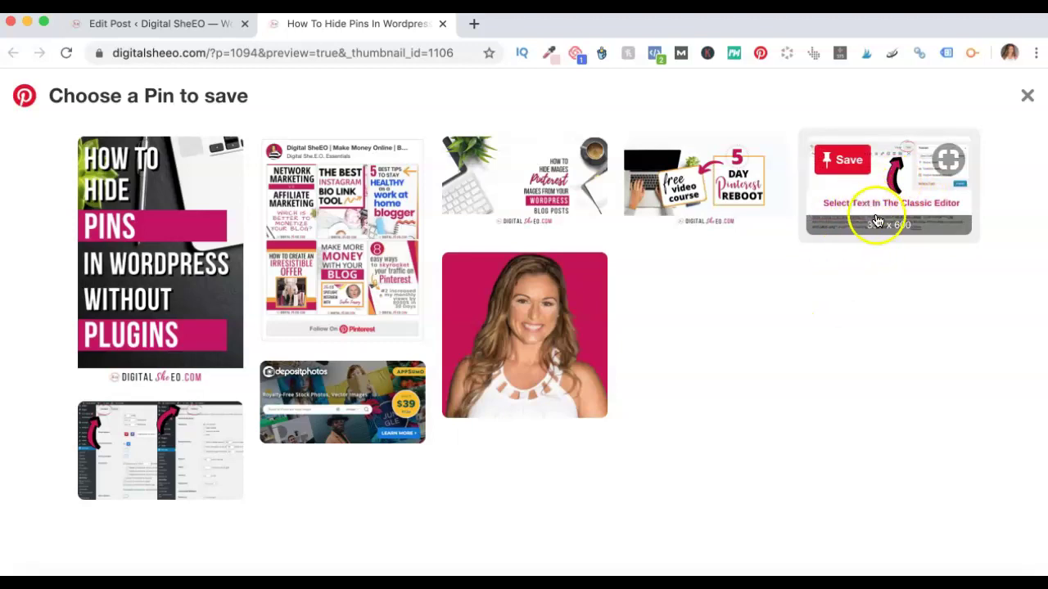
Close the Pin chooser, return to the editor and select the Classic Editor screenshot image
left_click(1026, 99)
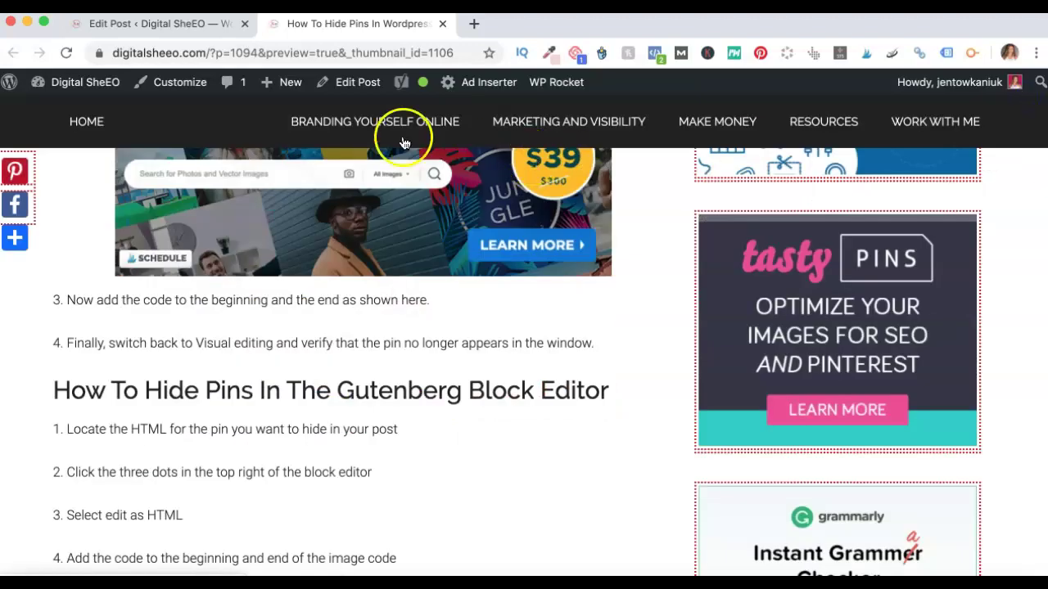
left_click(186, 28)
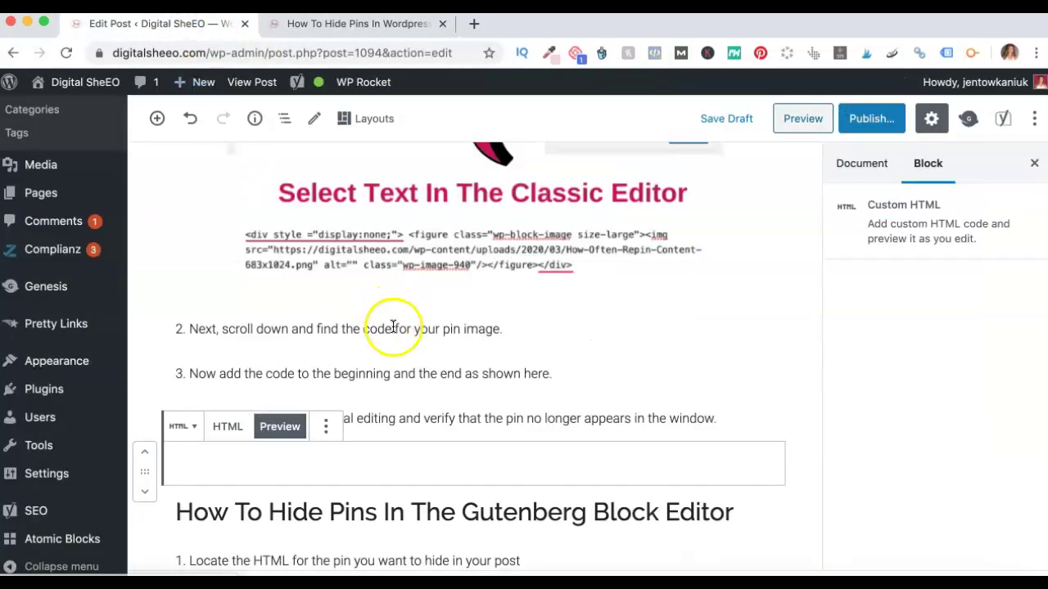
scroll(393, 323, "down", 5)
scroll(393, 327, "down", 10)
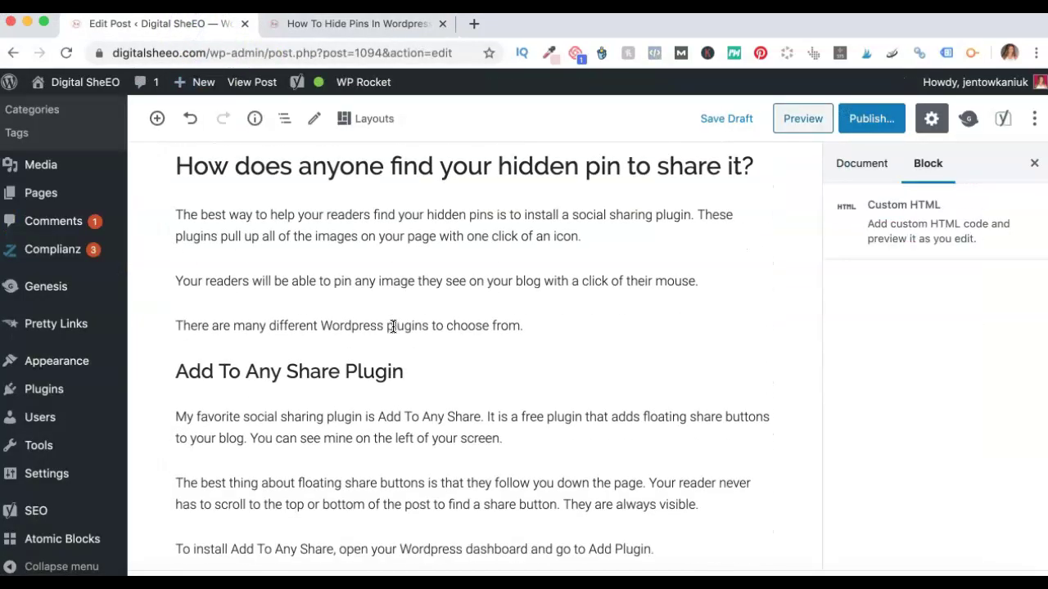
scroll(393, 327, "down", 20)
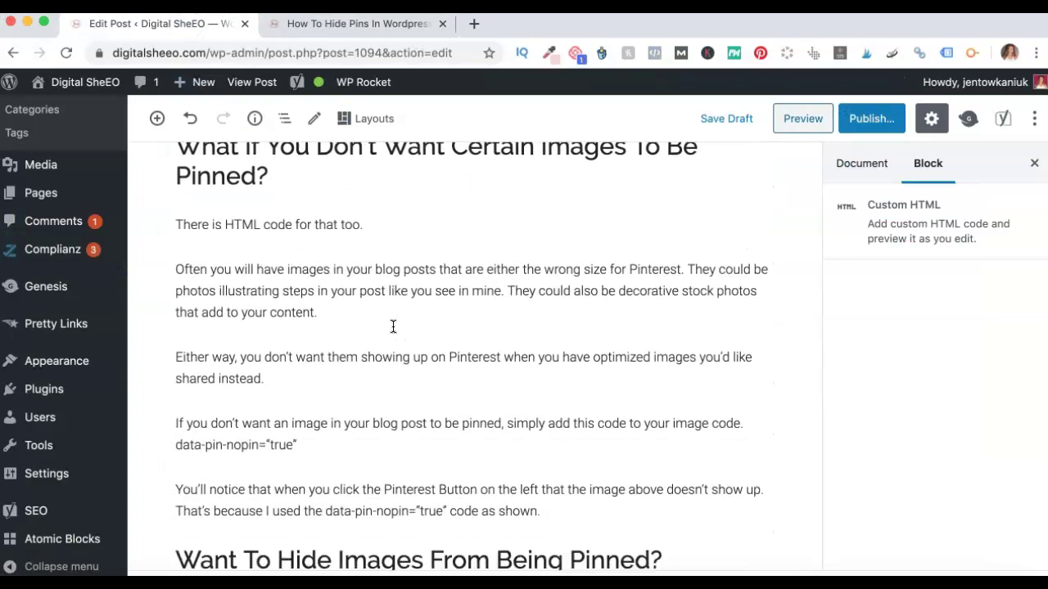
scroll(372, 462, "down", 10)
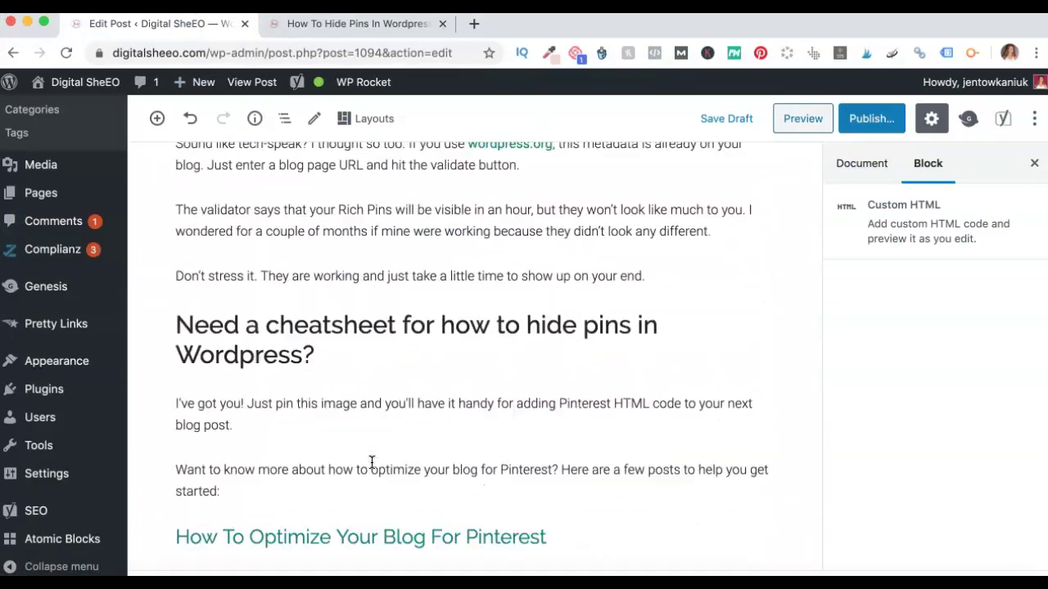
scroll(380, 414, "up", 15)
scroll(381, 413, "up", 20)
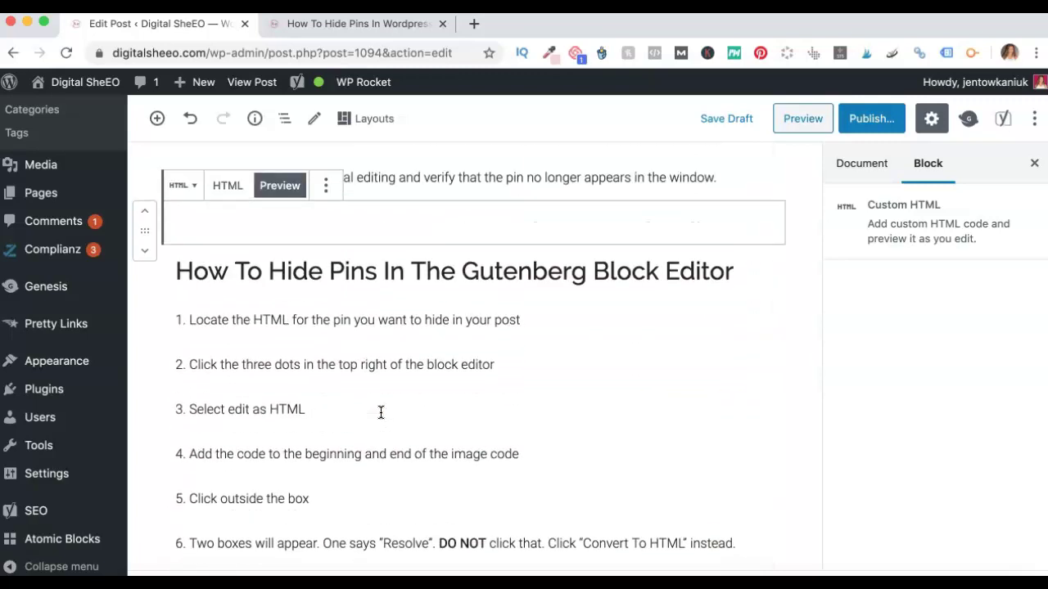
scroll(380, 412, "down", 4)
scroll(380, 418, "up", 12)
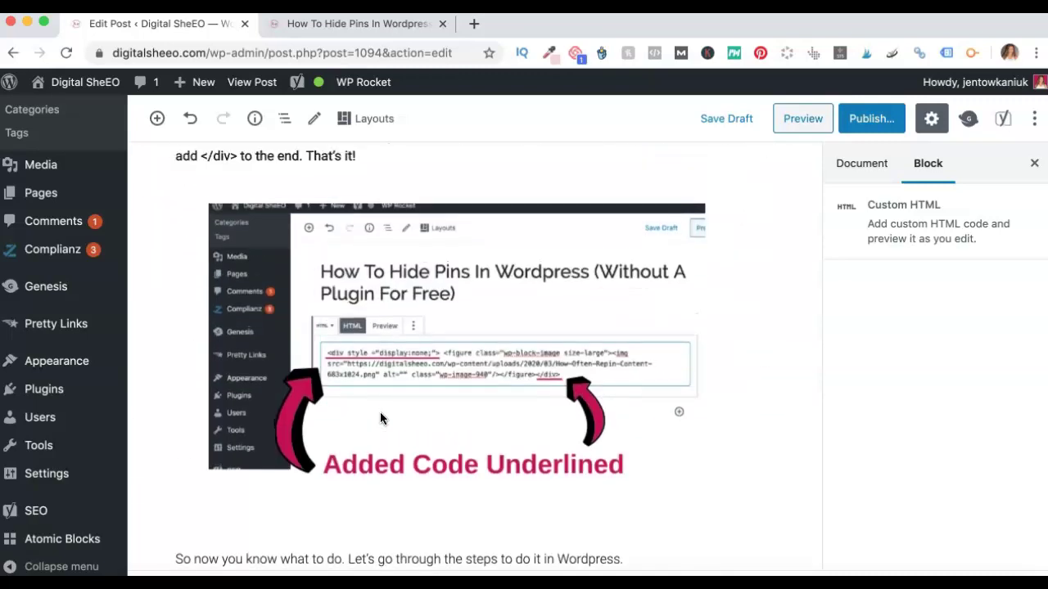
scroll(380, 418, "down", 2)
scroll(381, 415, "down", 10)
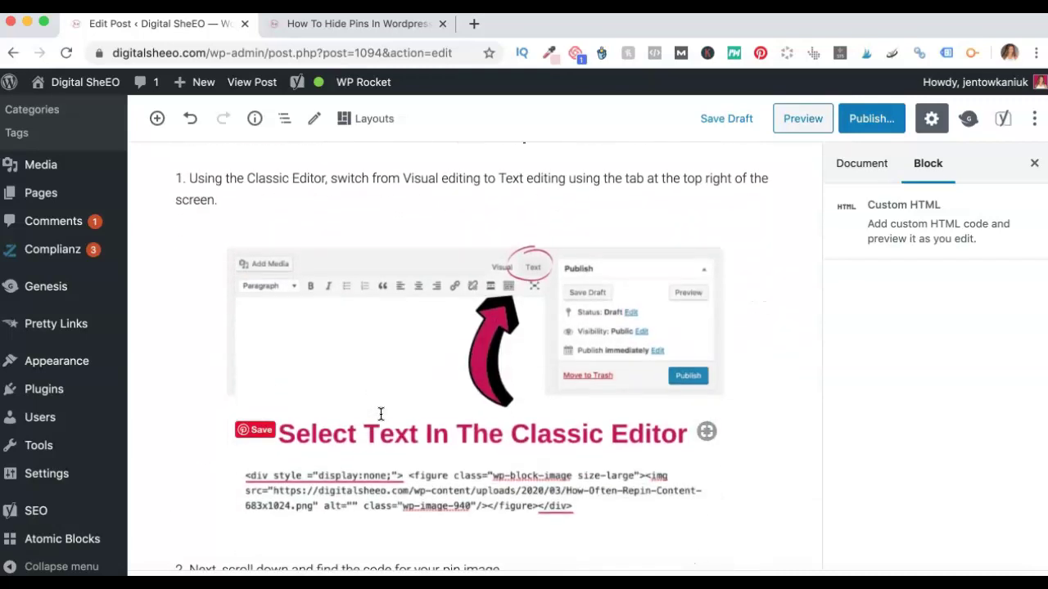
left_click(425, 367)
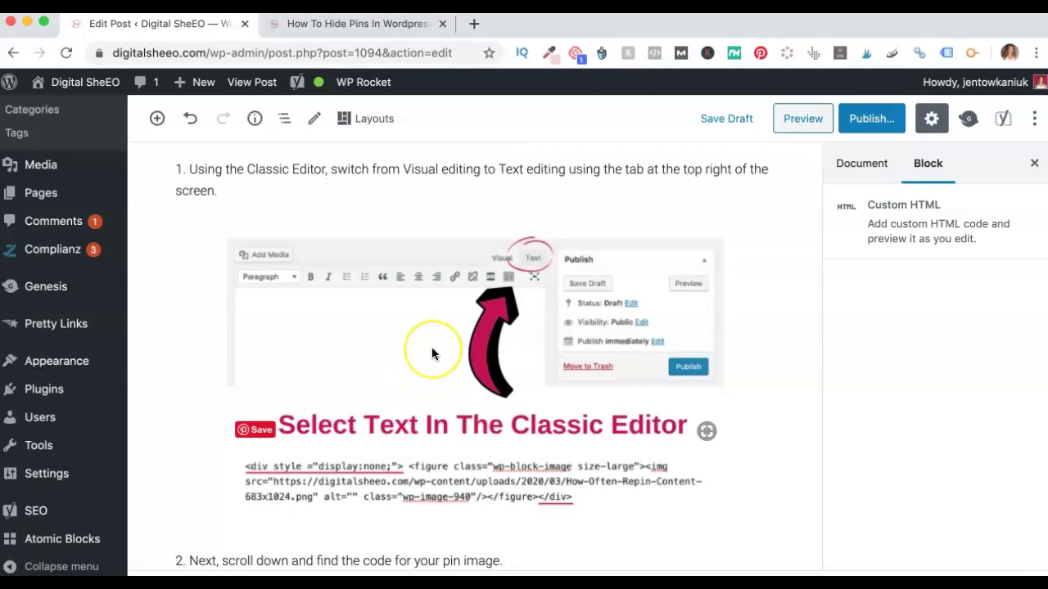
left_click(432, 354)
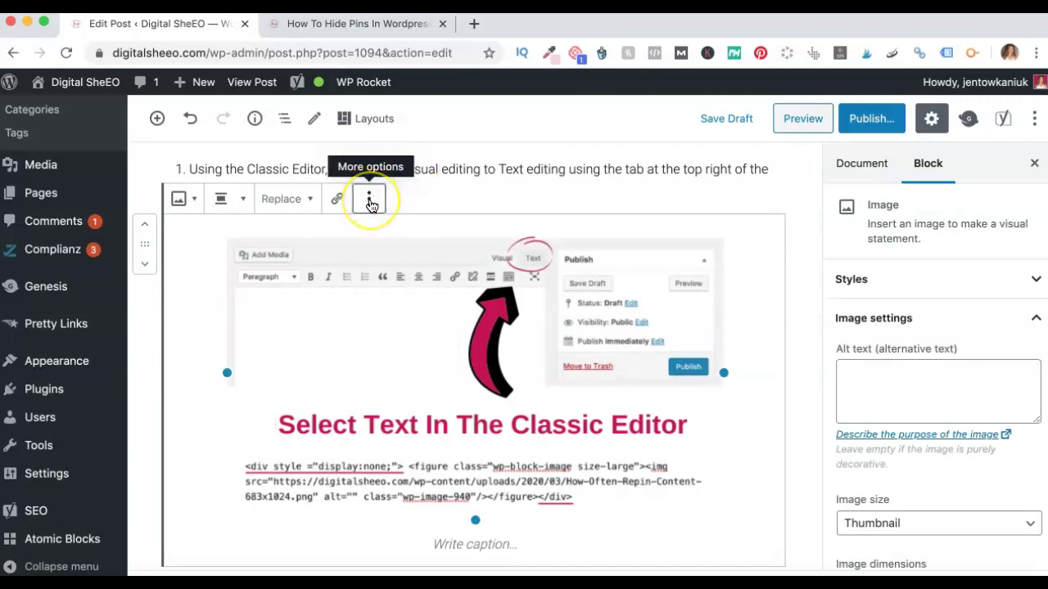
Begin typing the alt text 'How to hide…' in the screenshot's Alt text field
left_click(884, 378)
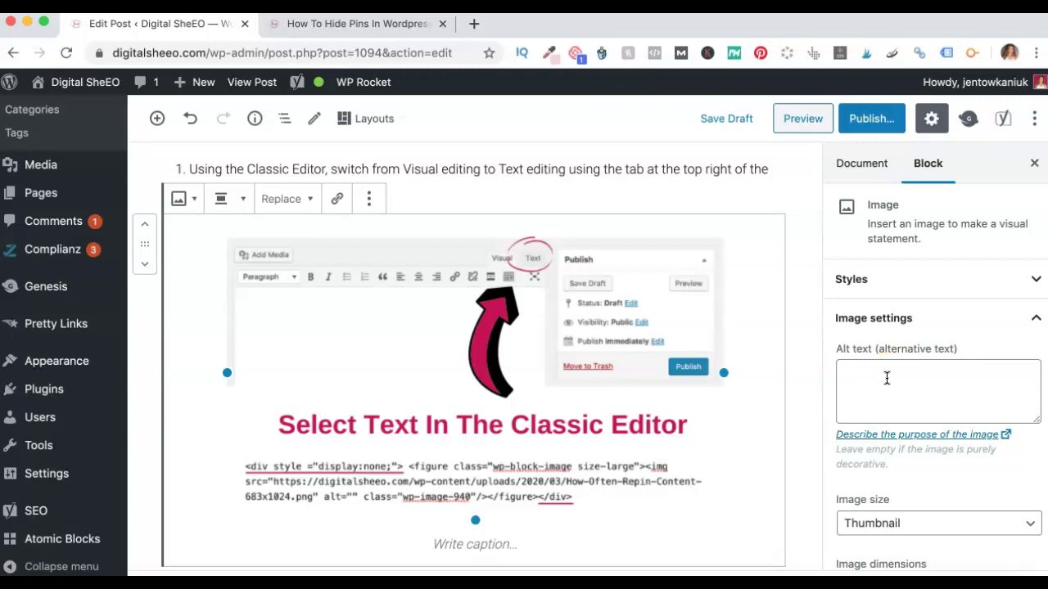
left_click(892, 370)
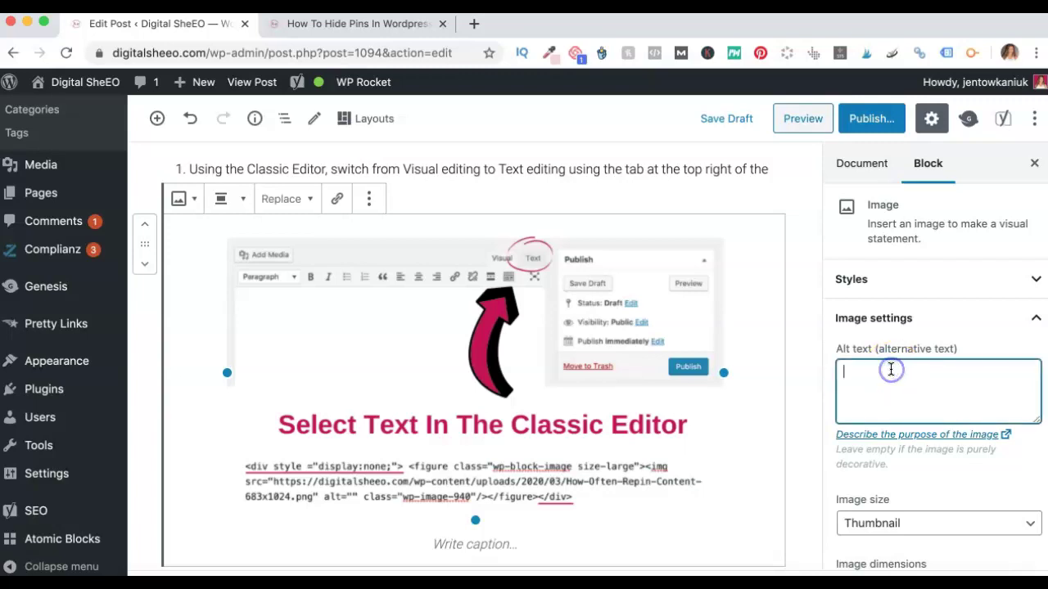
type("HOw to")
key("BackSpace")
key("BackSpace")
key("BackSpace")
key("BackSpace")
key("BackSpace")
type("ow to ")
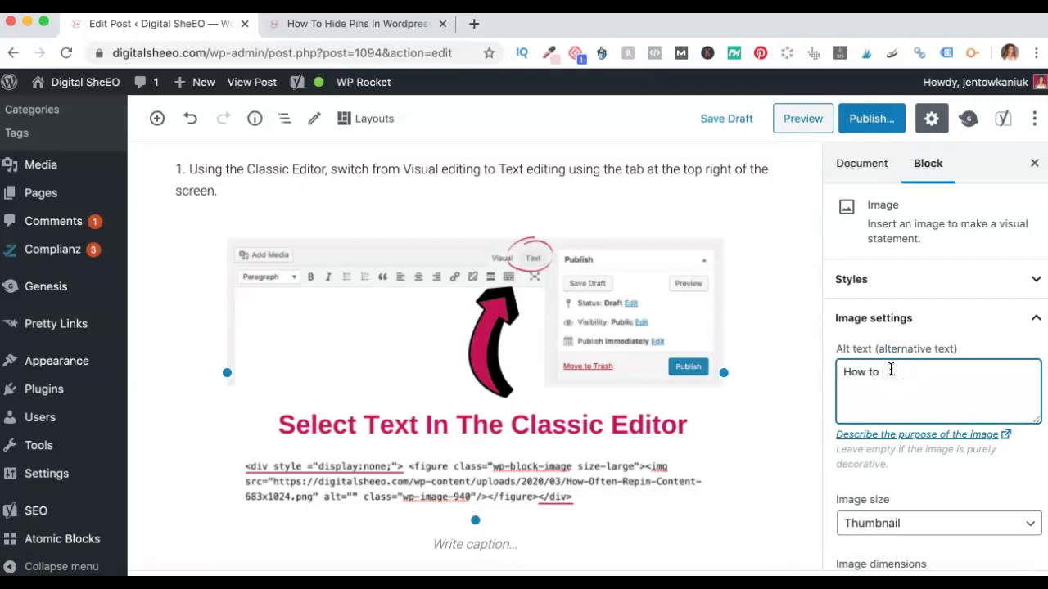
type("hide a ")
type(" a plugin")
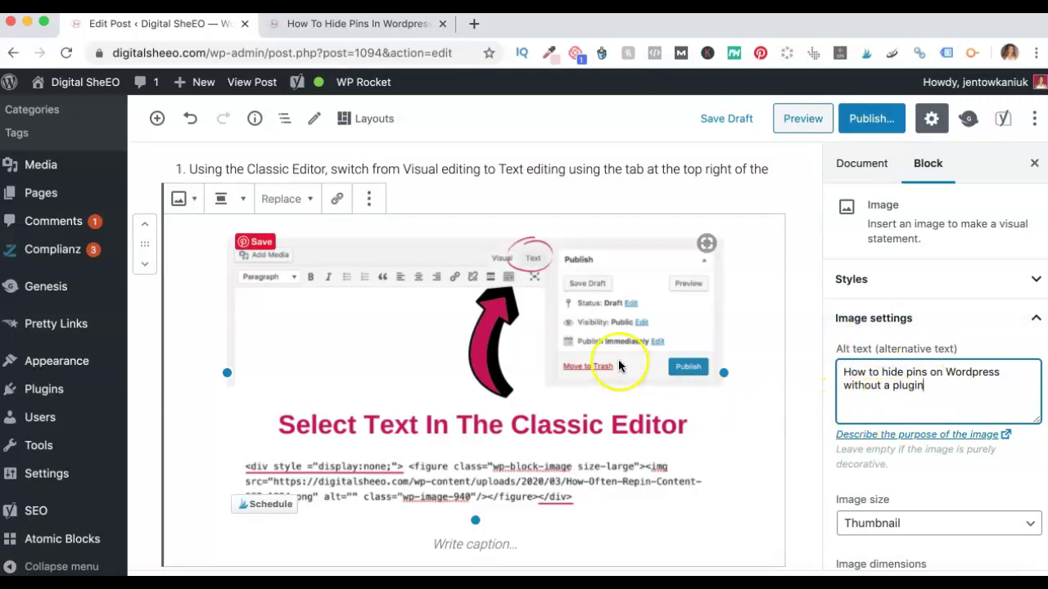
Add data-pin-nopin="true" to the screenshot's img tag in HTML and convert it to Custom HTML
left_click(373, 198)
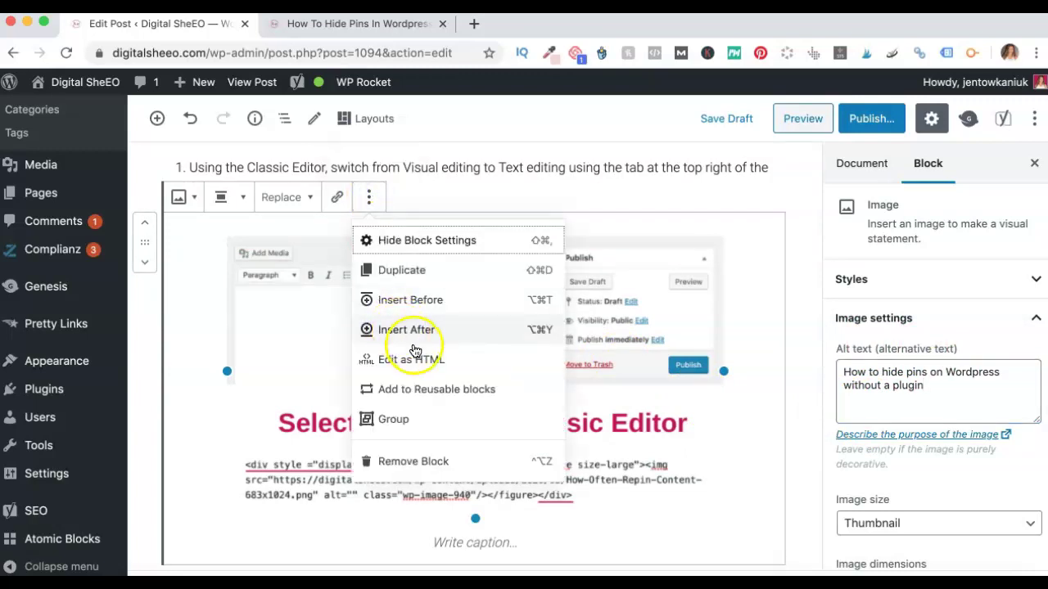
left_click(420, 361)
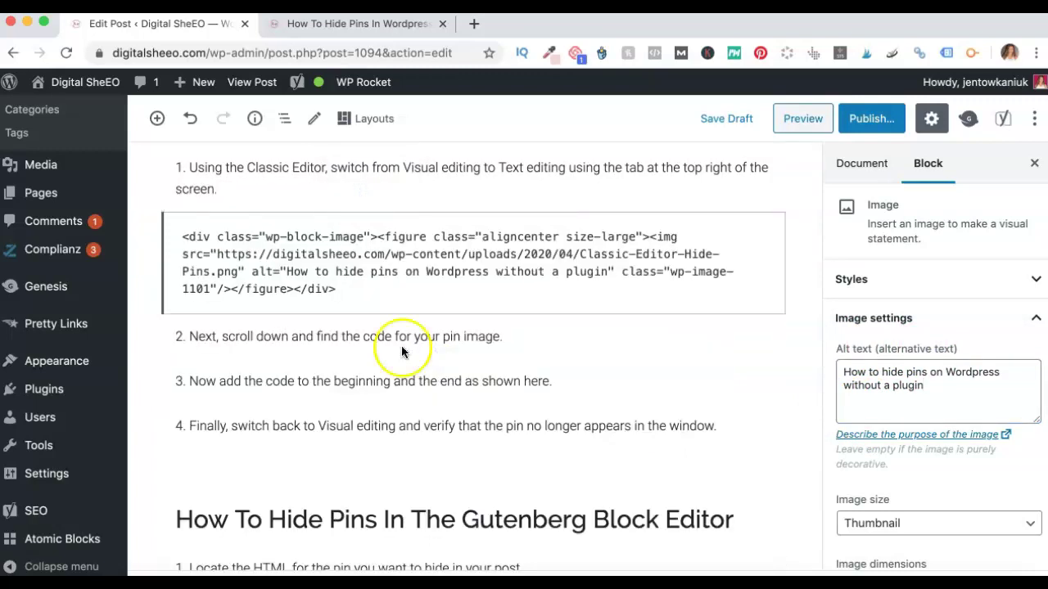
left_click(342, 297)
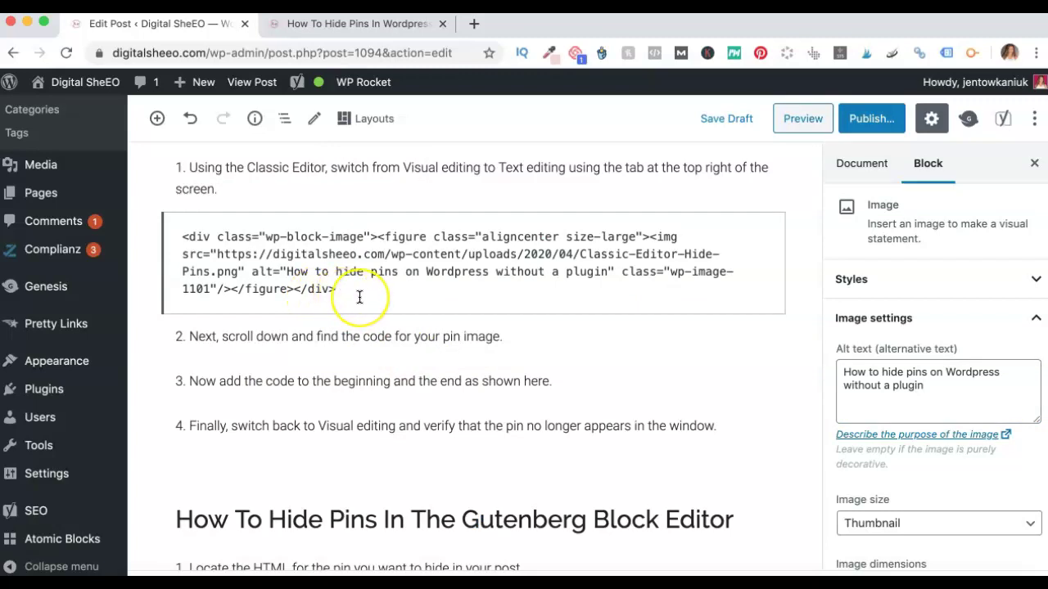
left_click(221, 293)
key("BackSpace")
type("/")
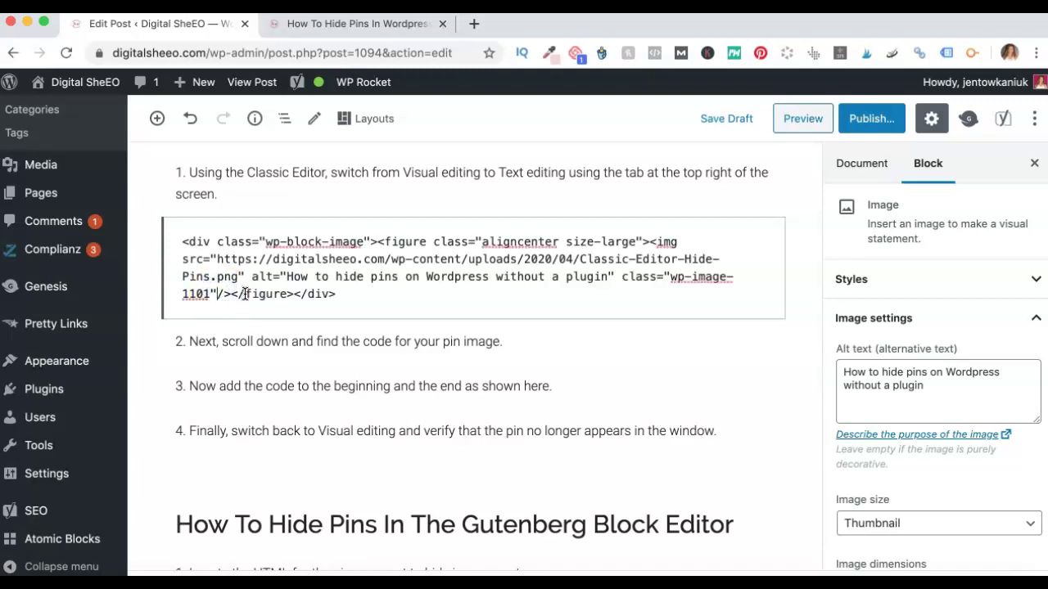
type(" data-pin-nopin=\"ture")
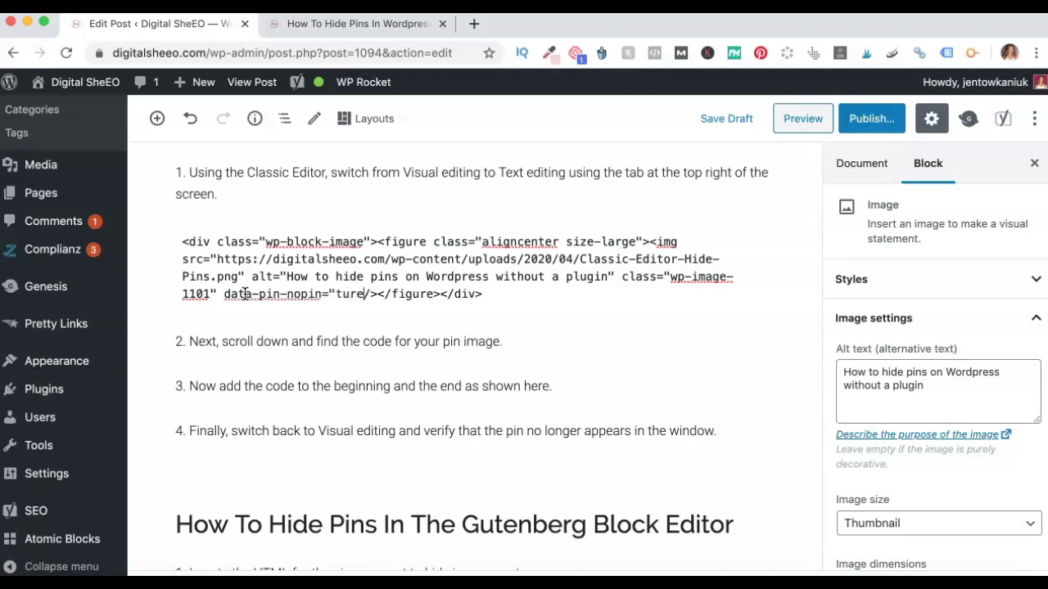
key("BackSpace")
key("BackSpace")
key("BackSpace")
type("rue")
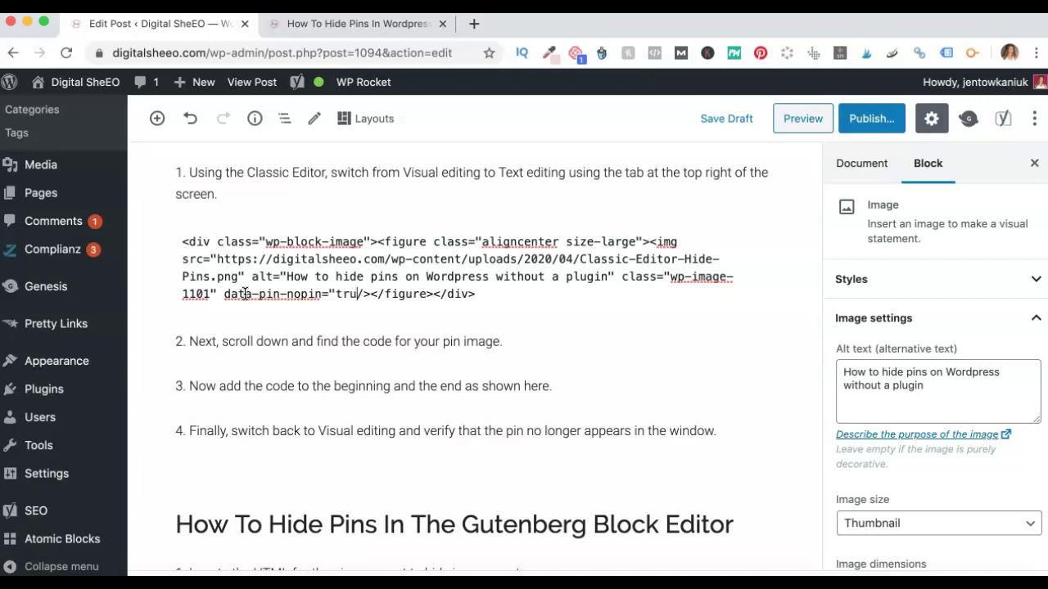
type("\"")
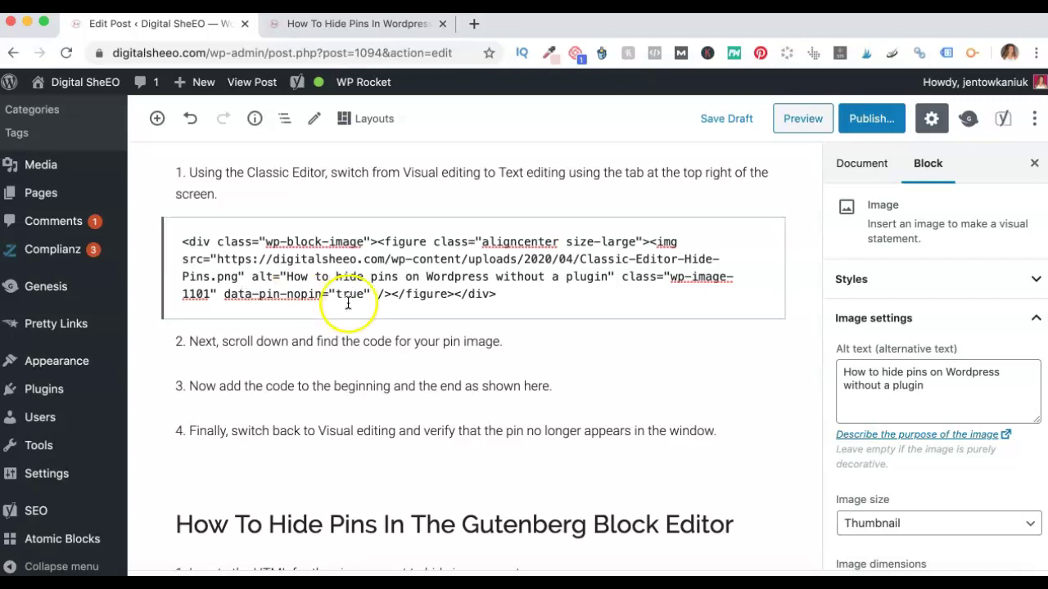
left_click(497, 172)
left_click(663, 251)
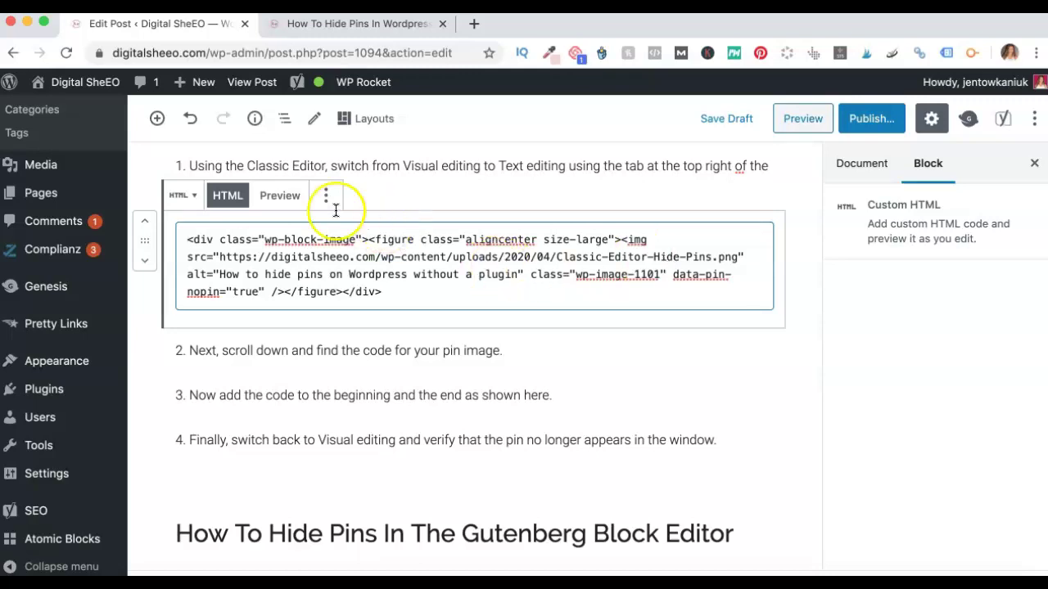
View the rendered Custom HTML, then check which images the post preview's Pin chooser offers
left_click(283, 205)
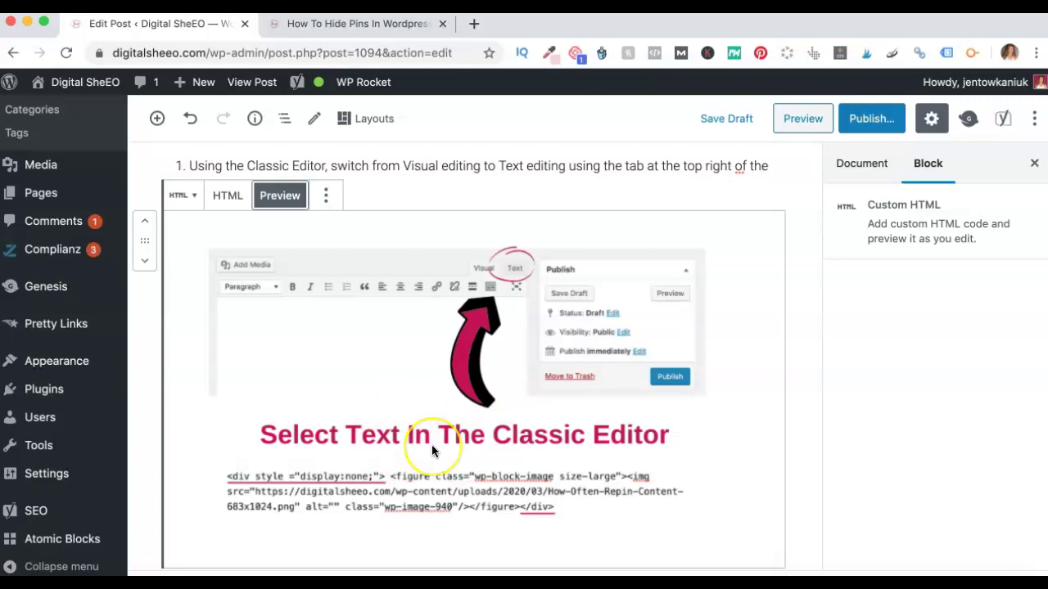
left_click(376, 30)
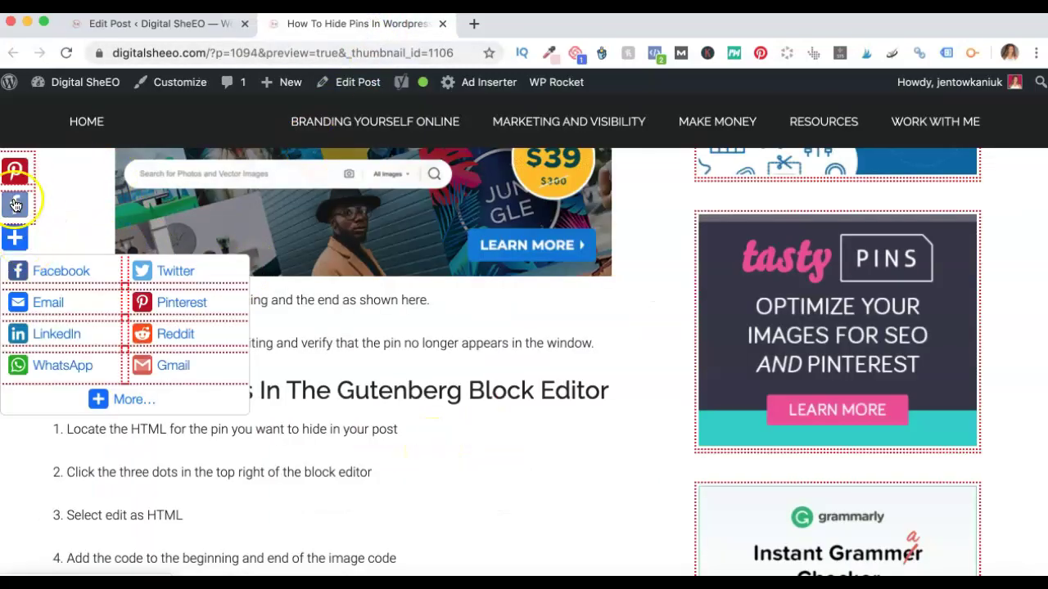
left_click(13, 172)
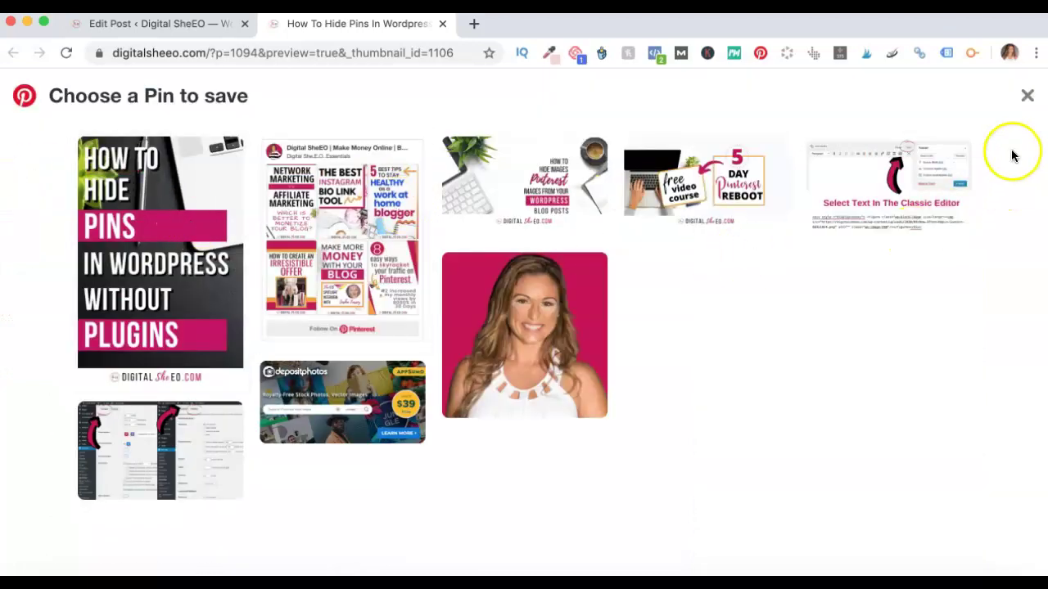
left_click(1026, 96)
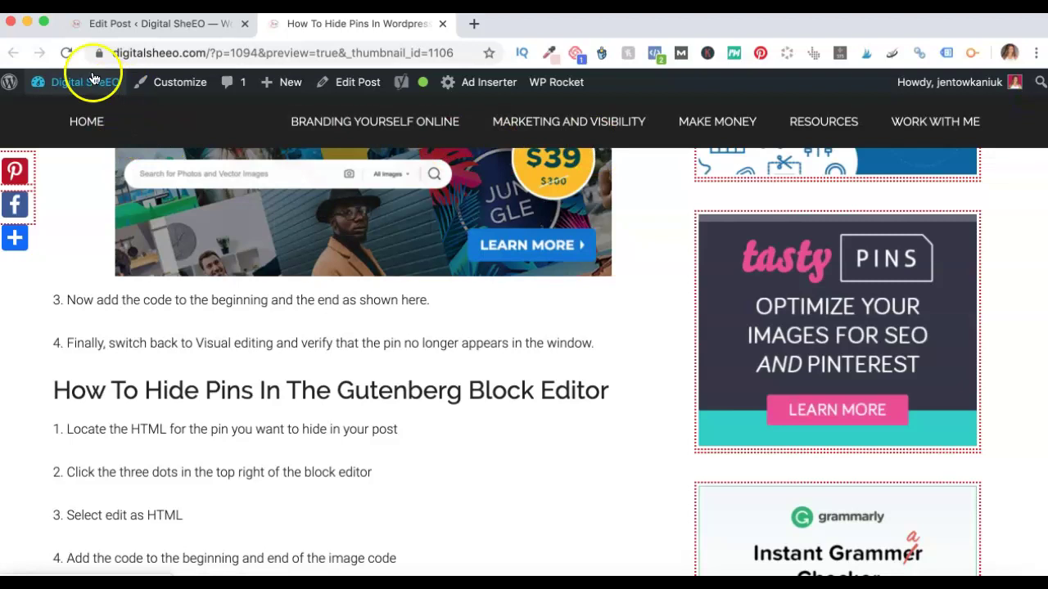
Reload the preview, recheck the Pinterest pin chooser, and return to the post editor
left_click(66, 52)
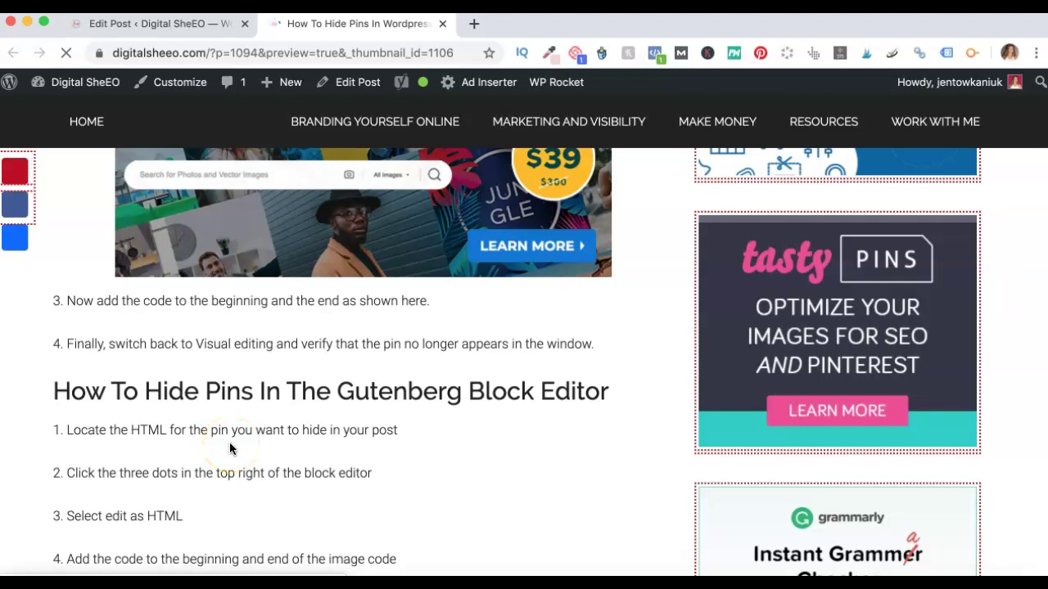
left_click(15, 171)
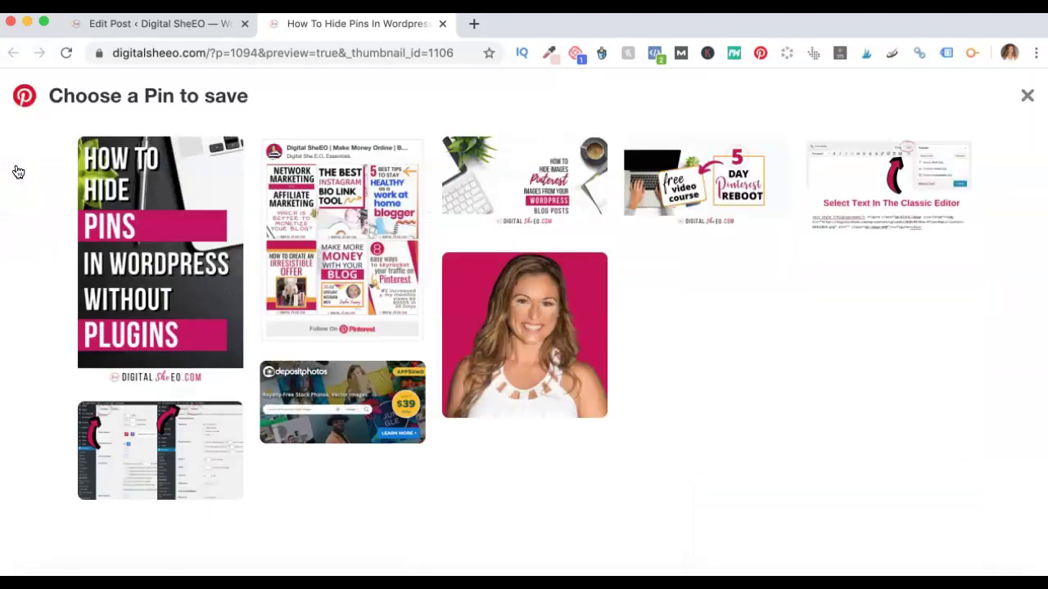
left_click(1027, 94)
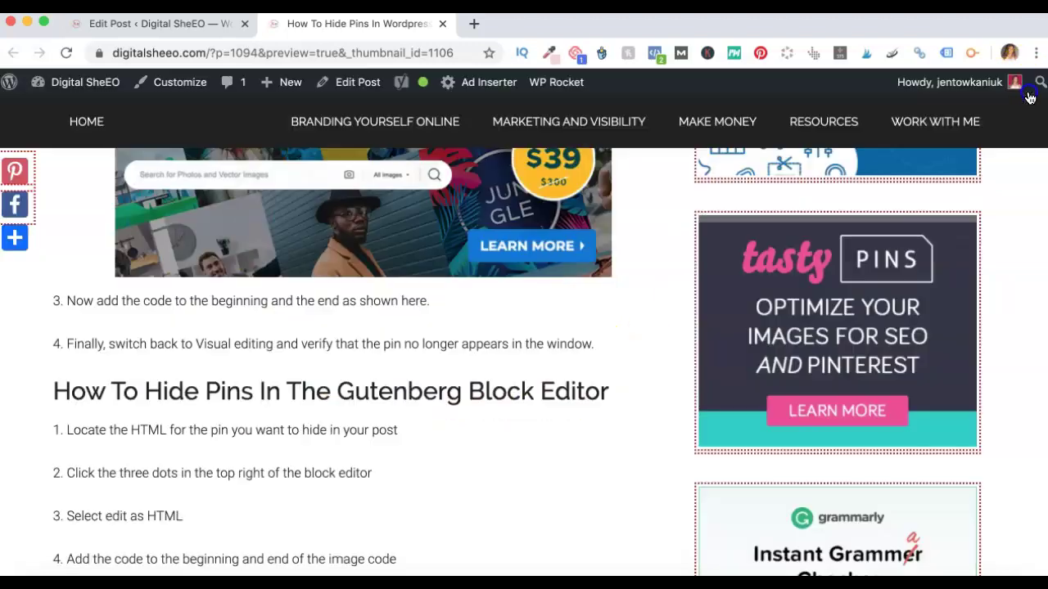
left_click(187, 33)
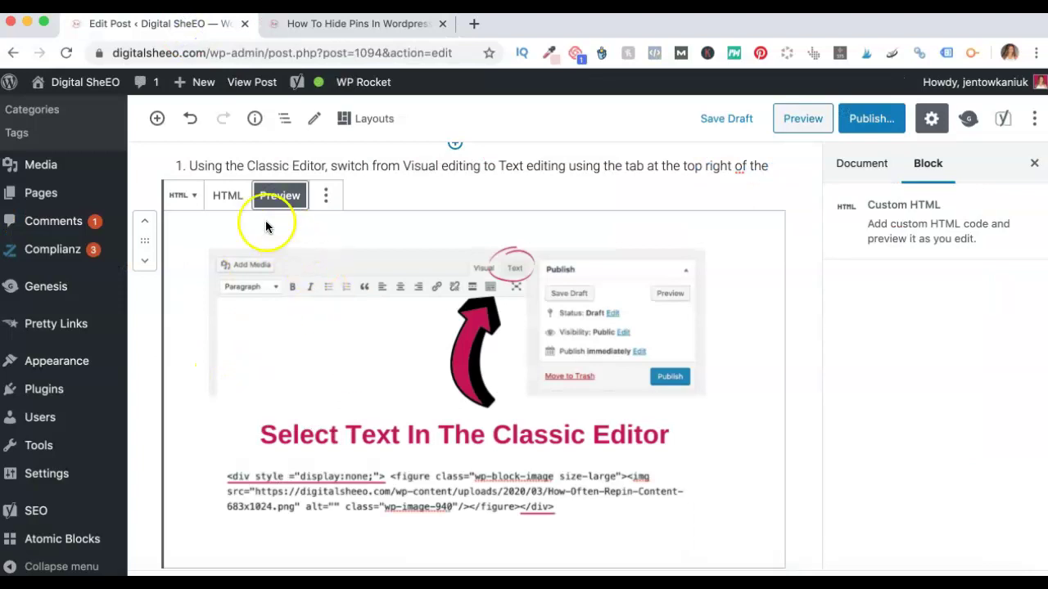
Show the Classic Editor image block's HTML and review its data-pin-nopin="true" code
left_click(226, 194)
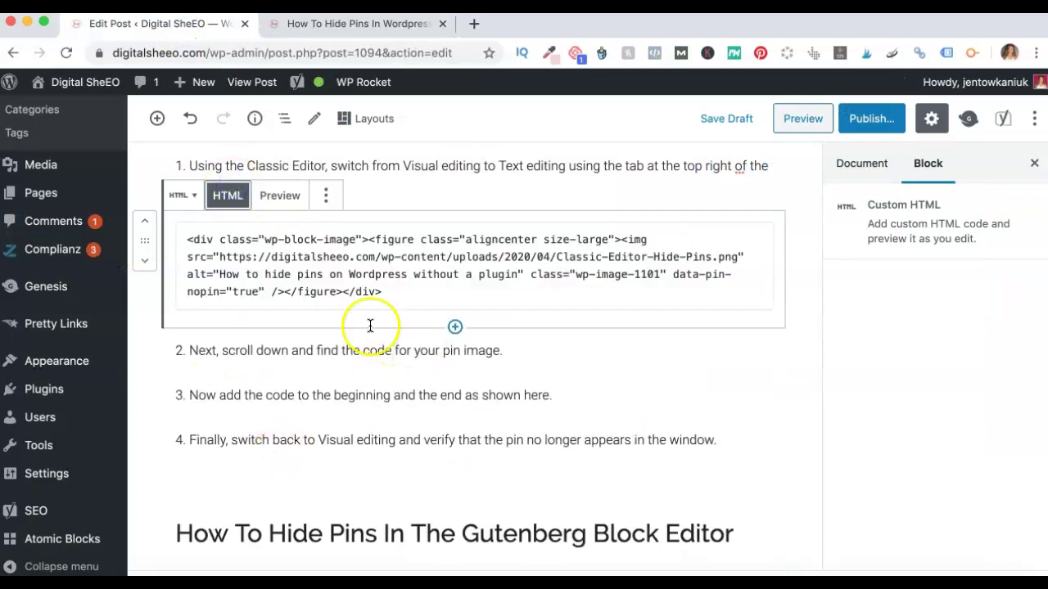
left_click(273, 304)
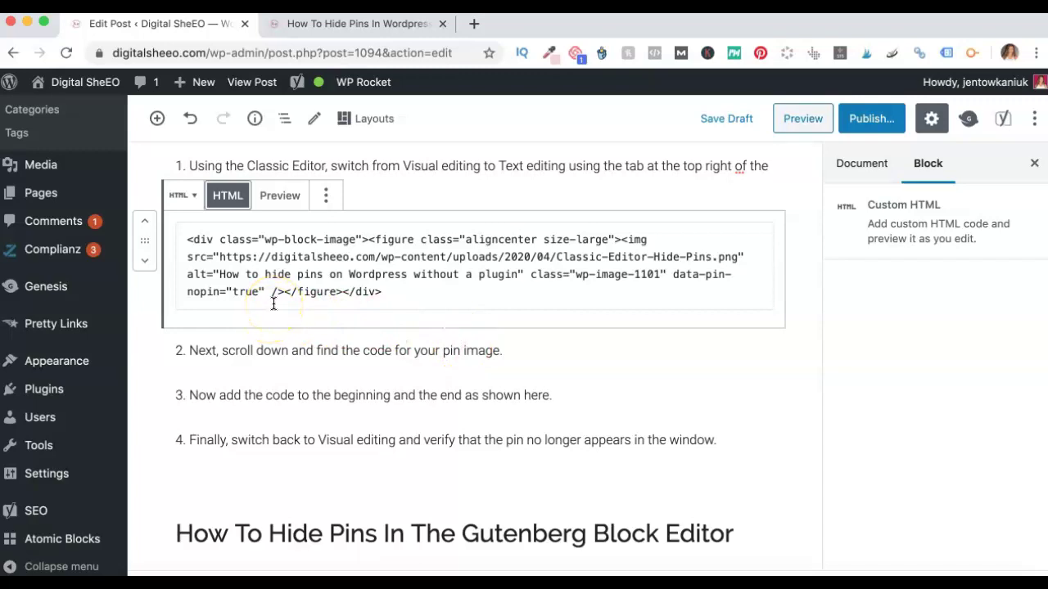
scroll(401, 281, "up", 1)
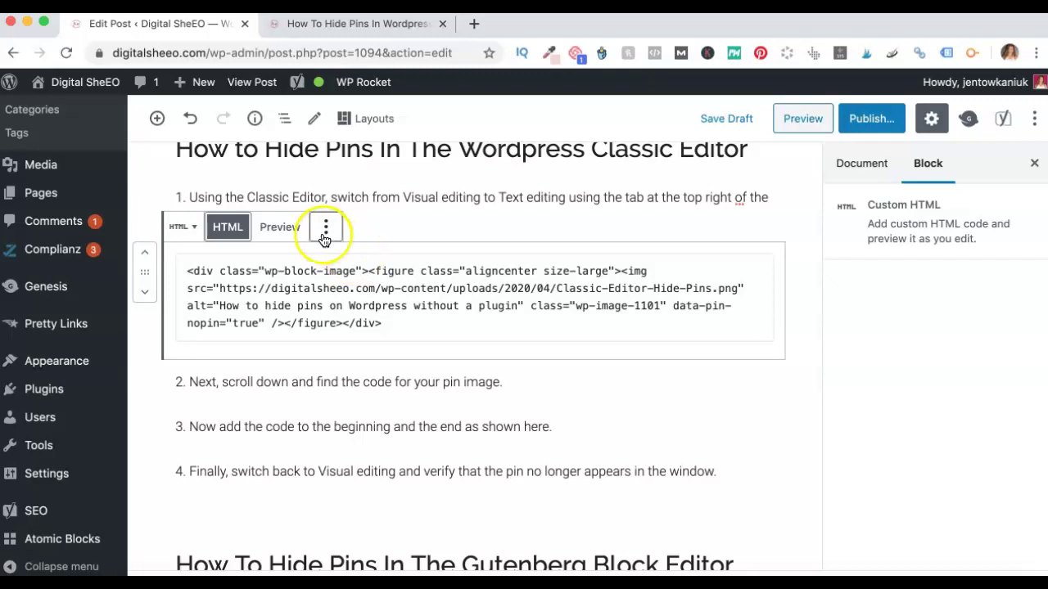
left_click(280, 226)
left_click(238, 228)
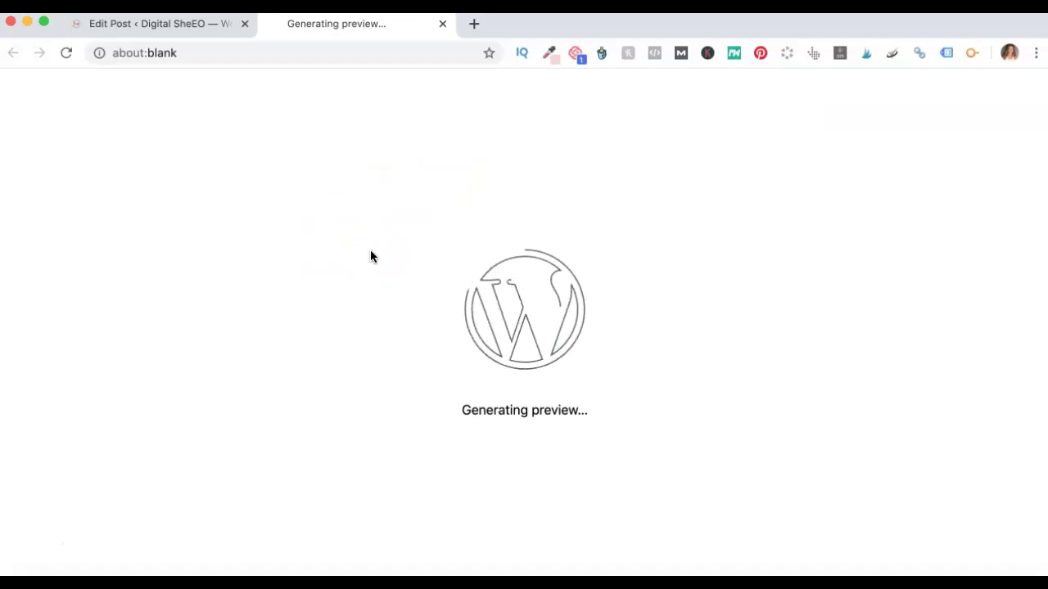
Open the refreshed preview's pin chooser and confirm the Classic Editor screenshot is no longer offered
mouse_move(366, 238)
left_mouse_down()
mouse_move(358, 208)
mouse_move(262, 188)
mouse_move(313, 192)
mouse_move(230, 201)
left_mouse_up()
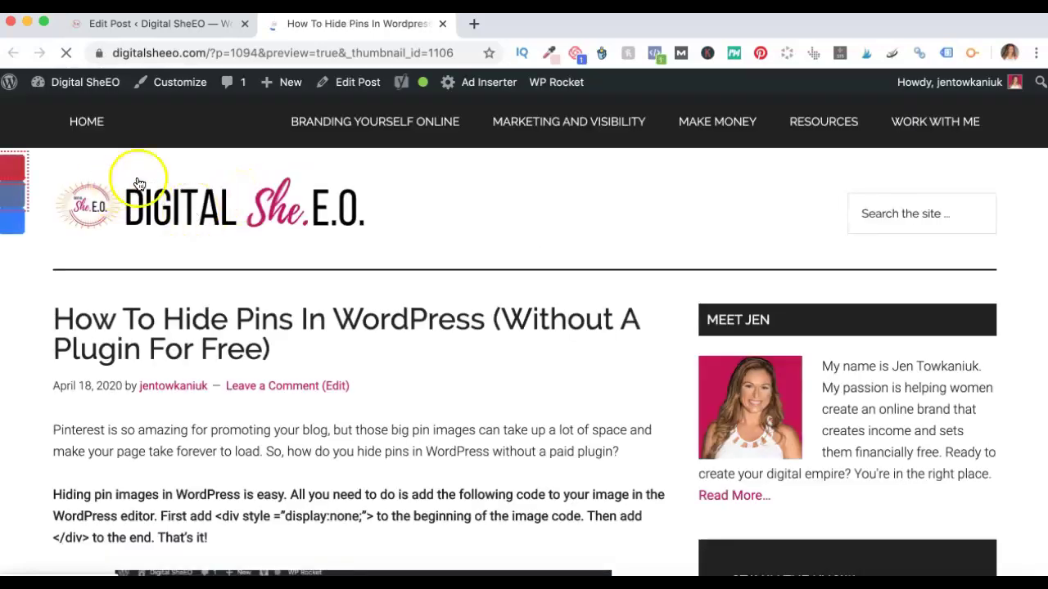
left_click(15, 172)
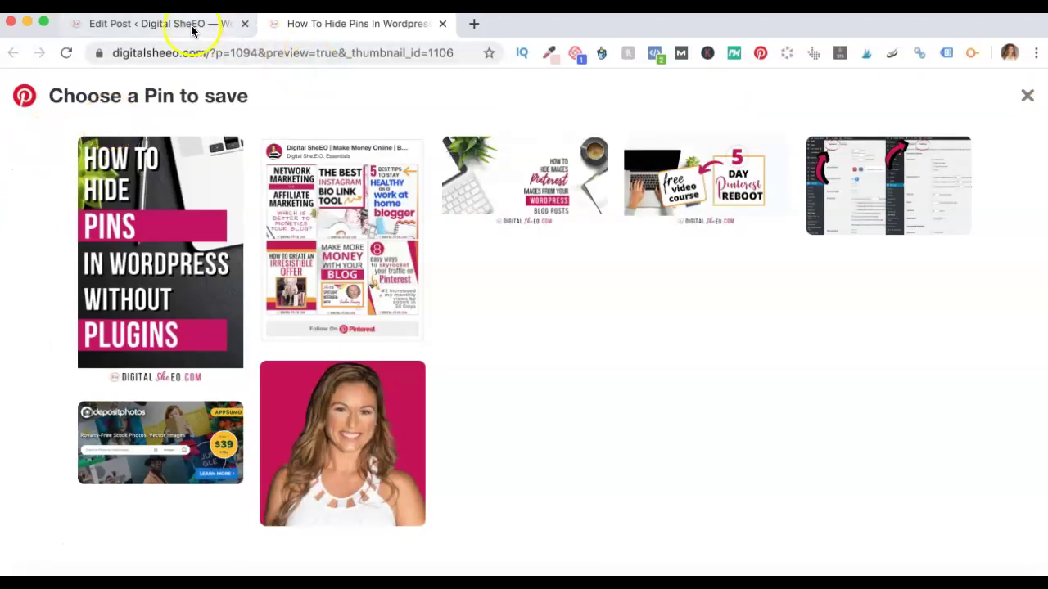
mouse_move(914, 188)
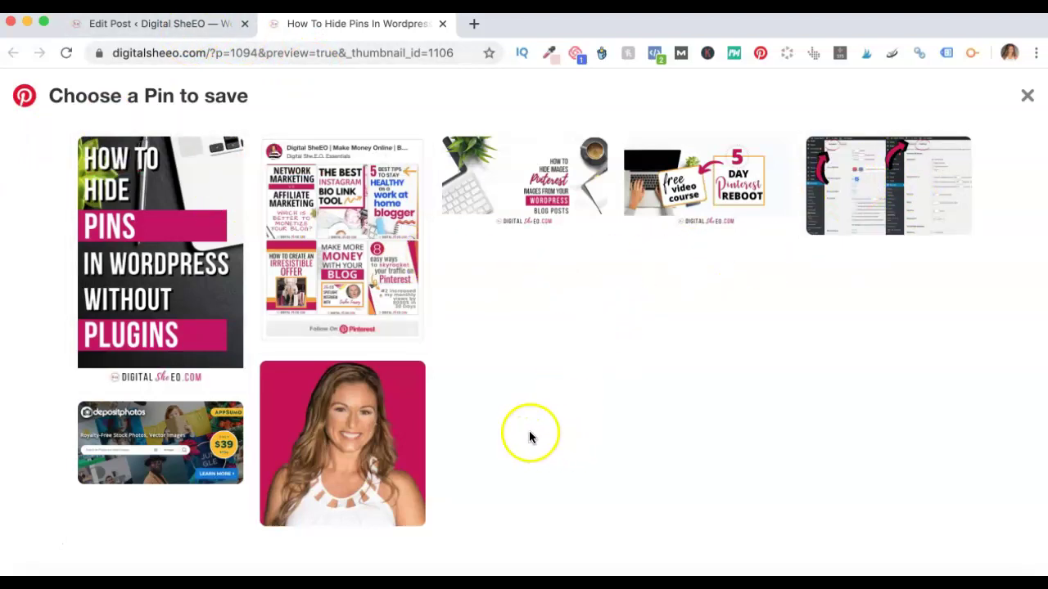
Back in the editor, scroll down to the 'Need a cheatsheet for how to hide pins in Wordpress?' heading
mouse_move(323, 139)
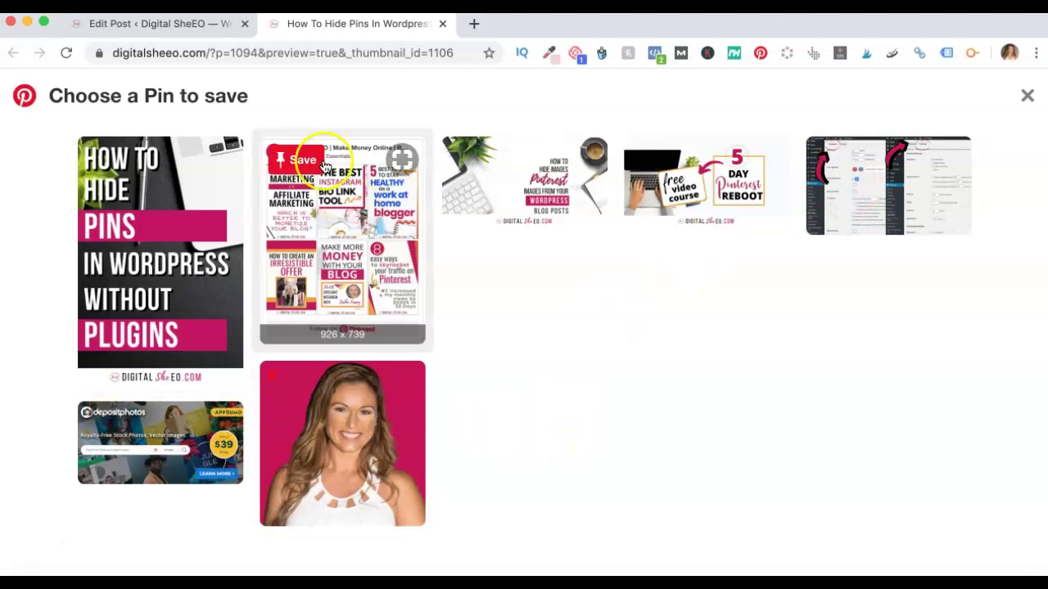
left_click(179, 26)
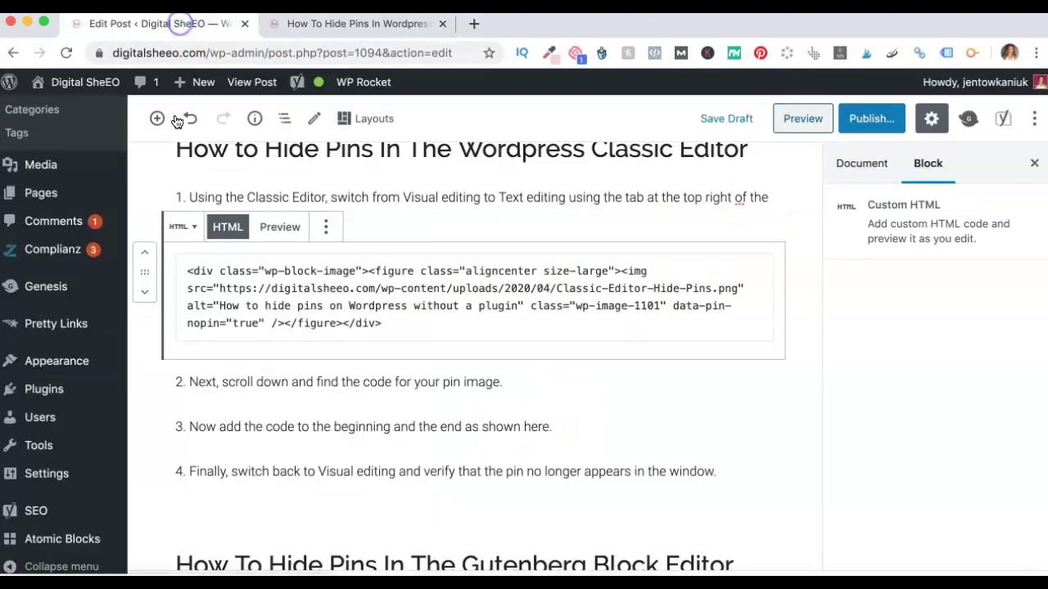
scroll(346, 272, "up", 8)
scroll(346, 272, "up", 2)
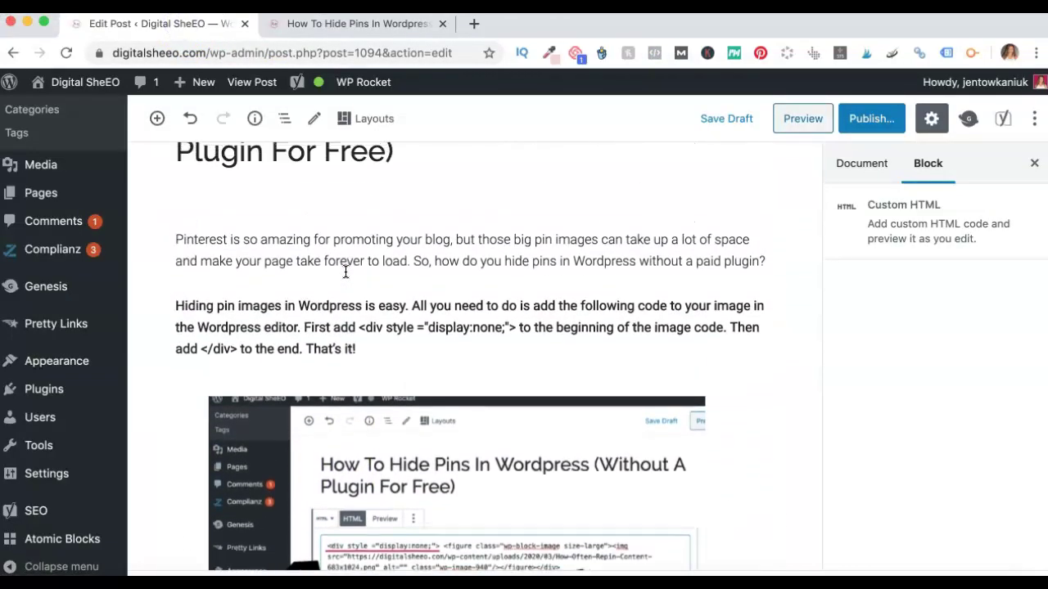
scroll(345, 271, "down", 15)
scroll(345, 272, "down", 3)
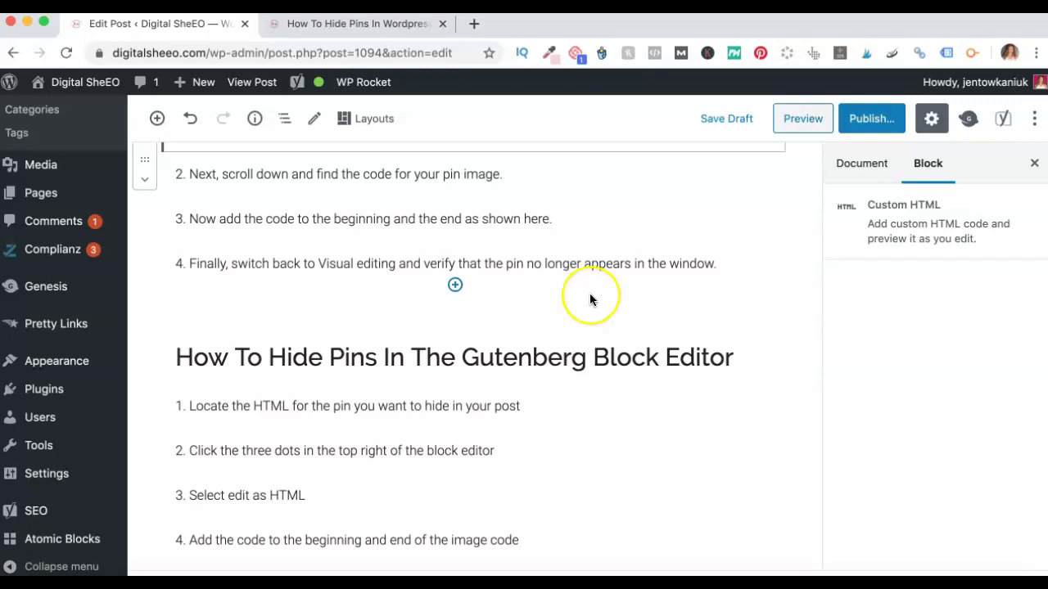
scroll(589, 298, "down", 3)
scroll(589, 300, "down", 3)
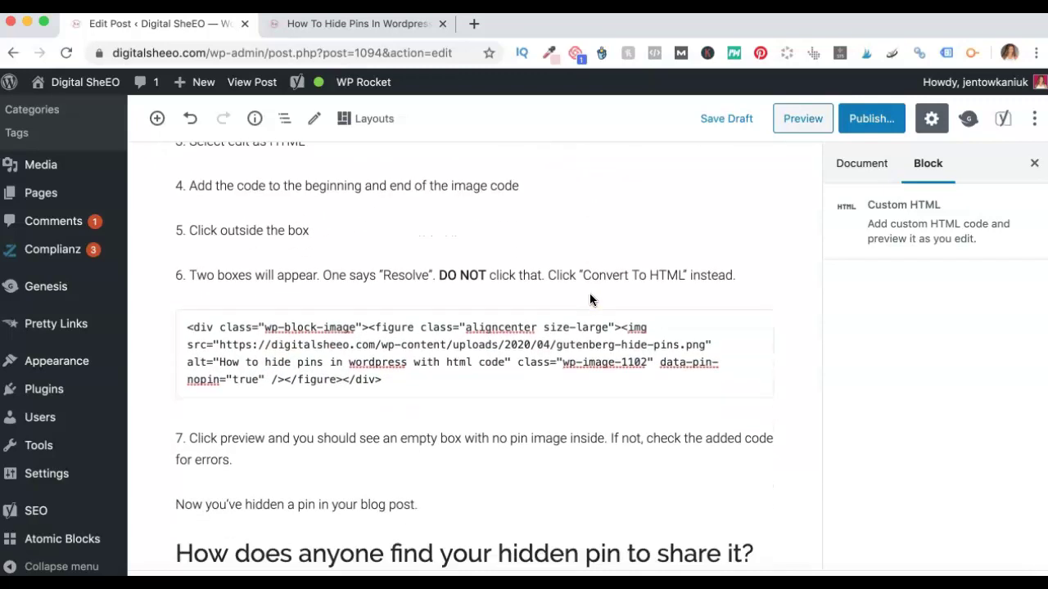
scroll(589, 295, "down", 5)
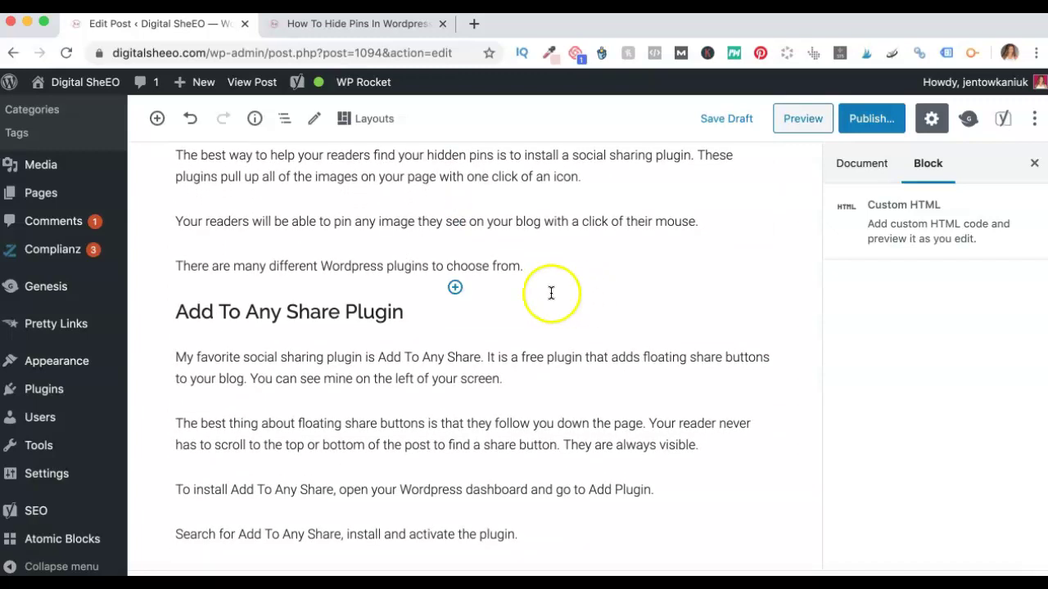
scroll(524, 286, "down", 1)
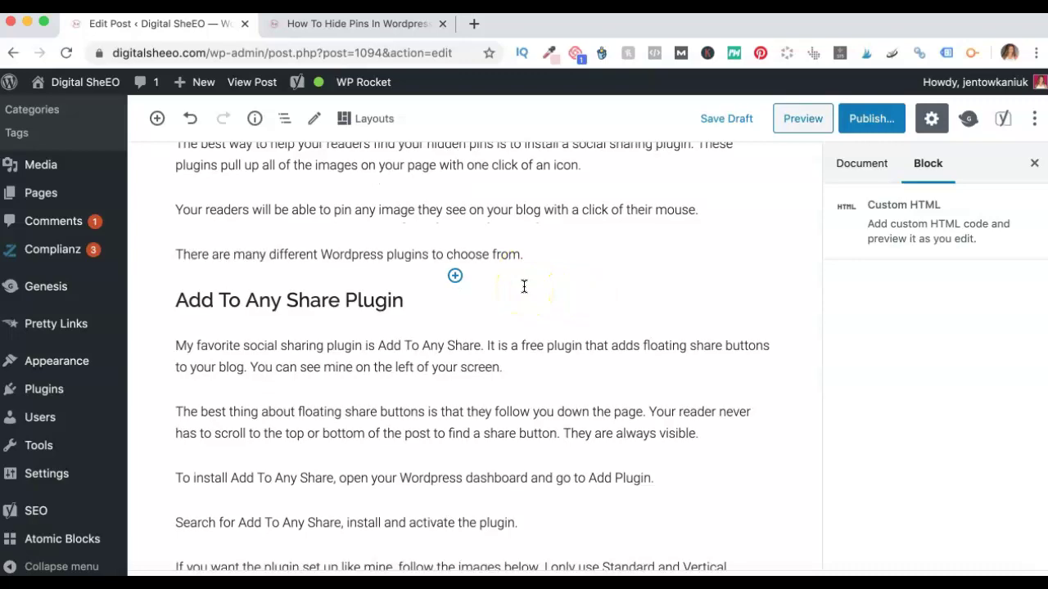
scroll(524, 287, "up", 3)
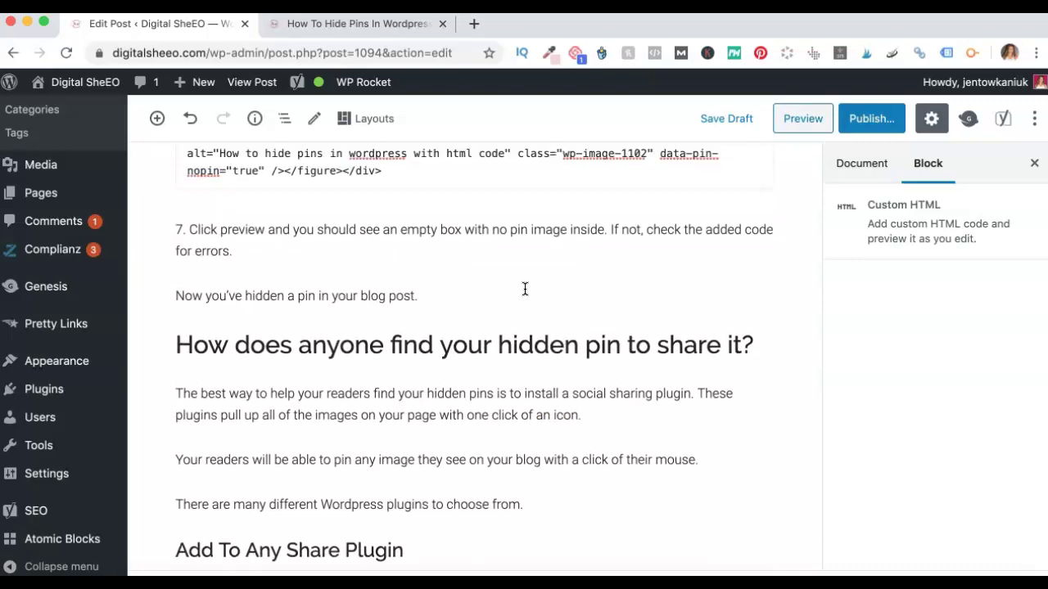
scroll(524, 287, "down", 5)
scroll(525, 291, "down", 20)
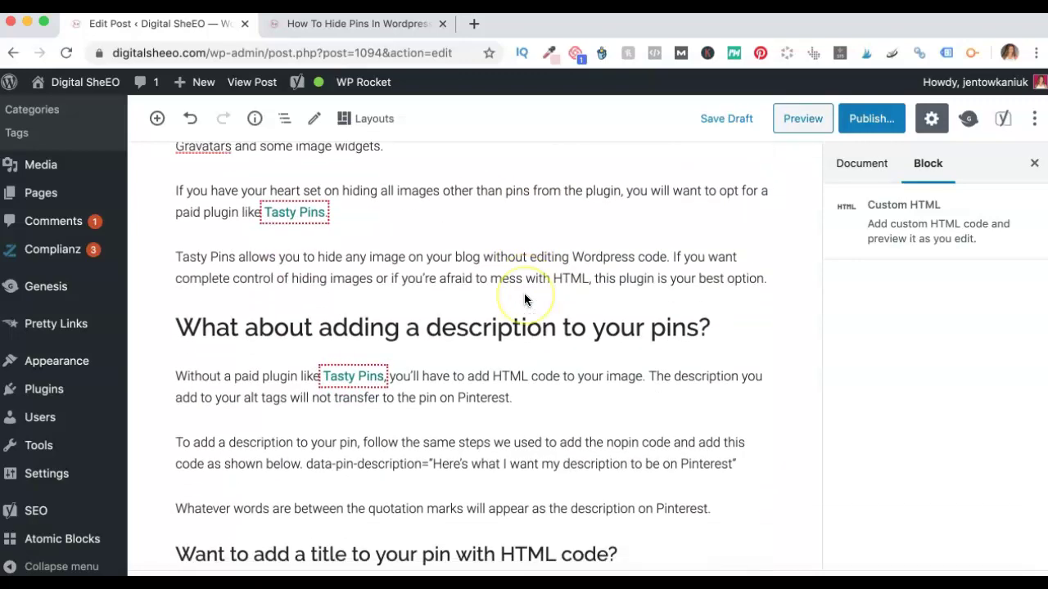
scroll(524, 295, "down", 15)
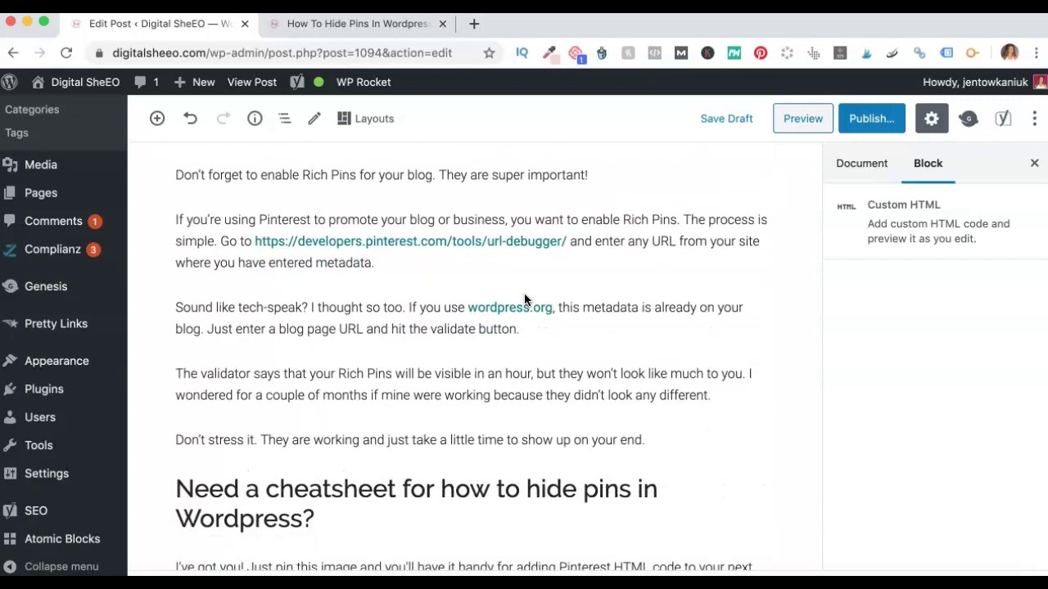
scroll(523, 307, "down", 4)
scroll(516, 328, "up", 4)
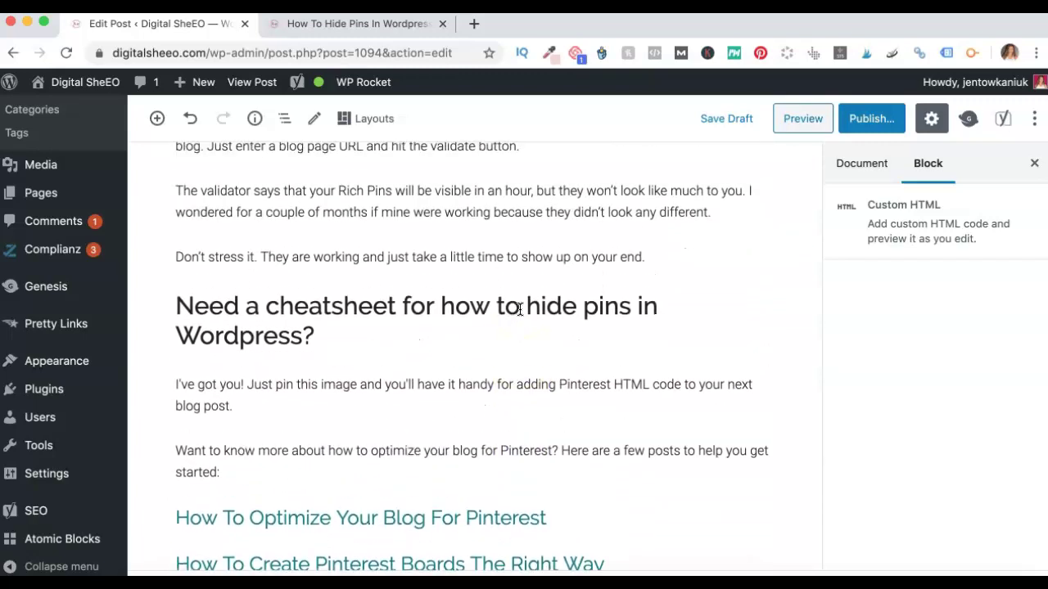
Insert an Image block and upload Pinterest HTML Code Cheat Sheet.png (750×1550) into it
left_click(456, 427)
left_click(361, 288)
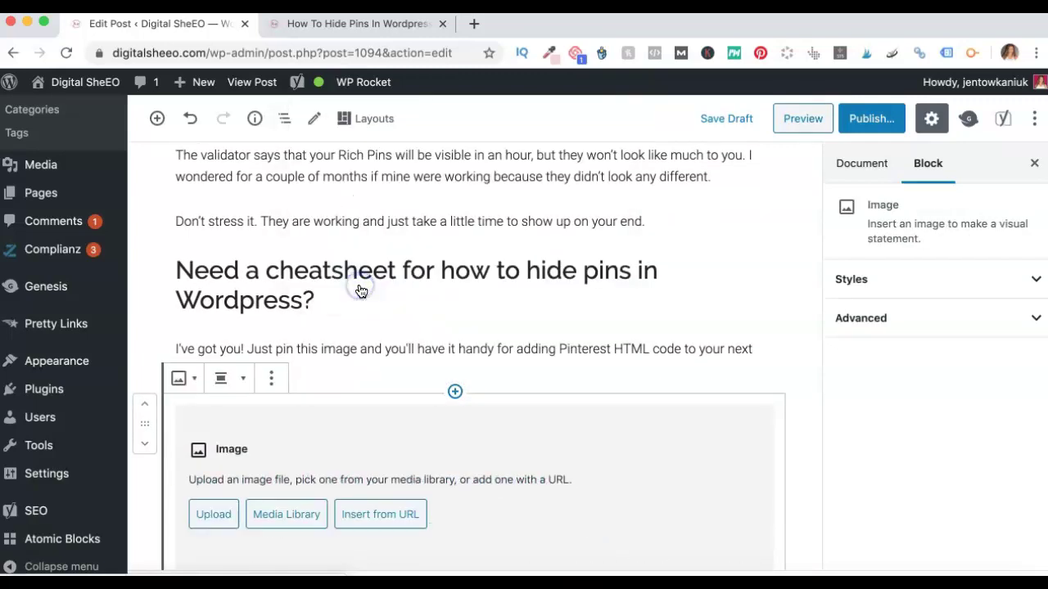
scroll(344, 311, "down", 2)
left_click(213, 393)
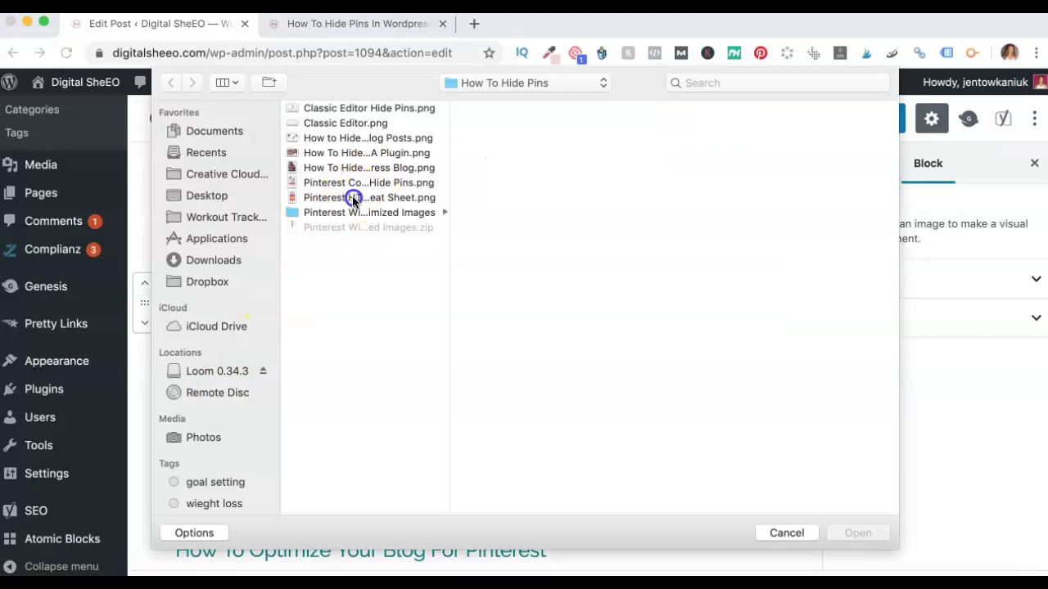
left_click(354, 198)
left_click(857, 534)
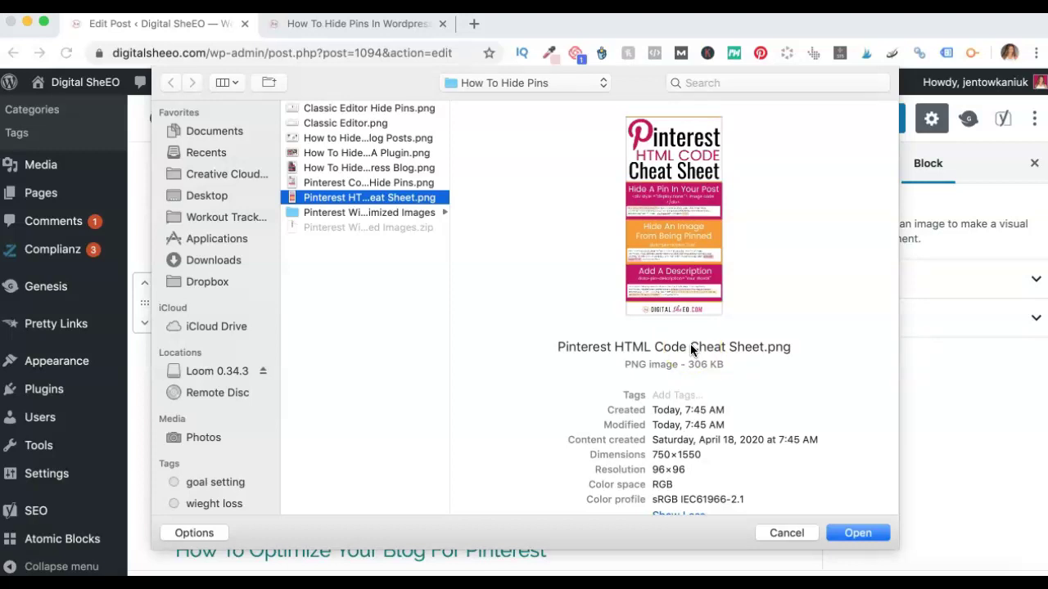
left_click(851, 533)
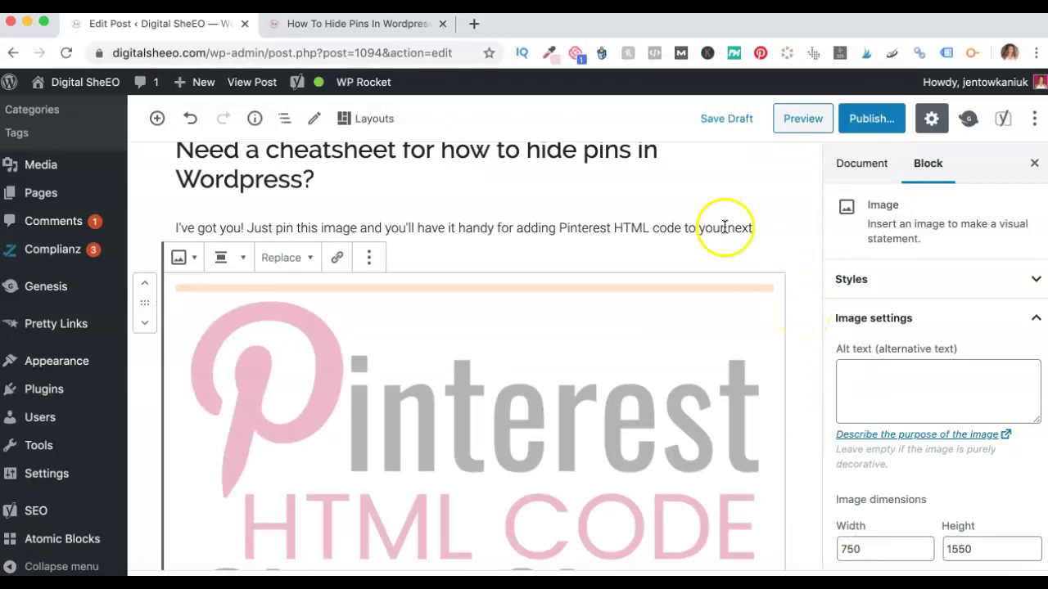
Centre-align the cheat sheet image in the post
left_click(243, 258)
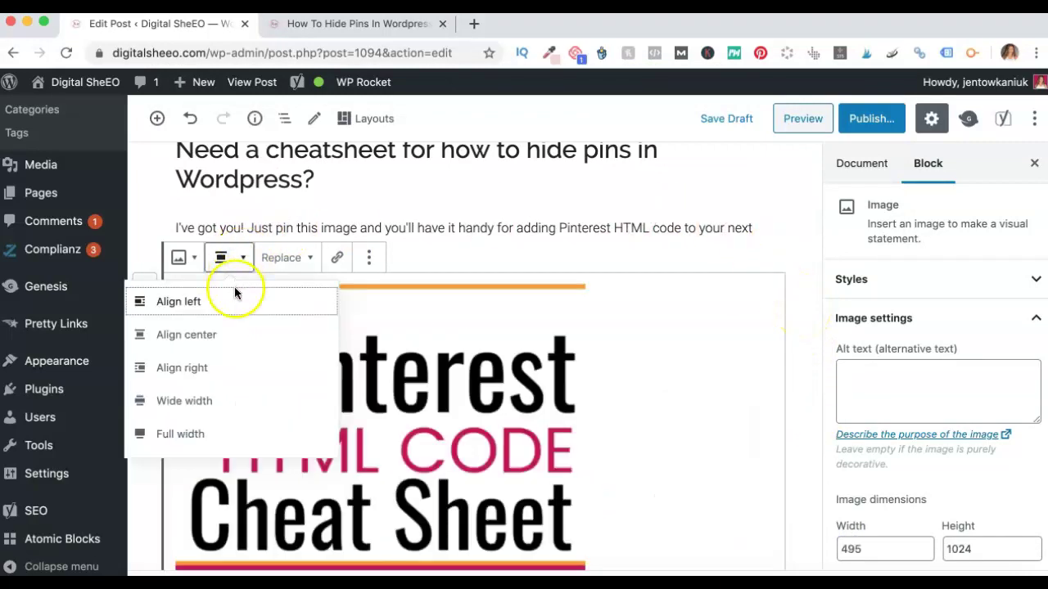
left_click(237, 340)
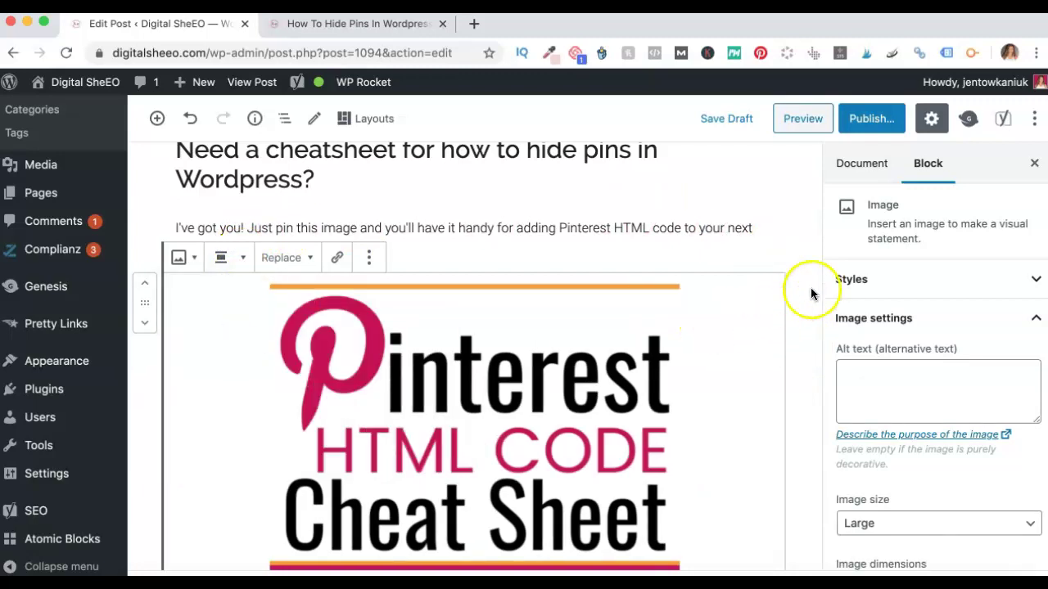
scroll(810, 291, "down", 2)
scroll(854, 342, "down", 2)
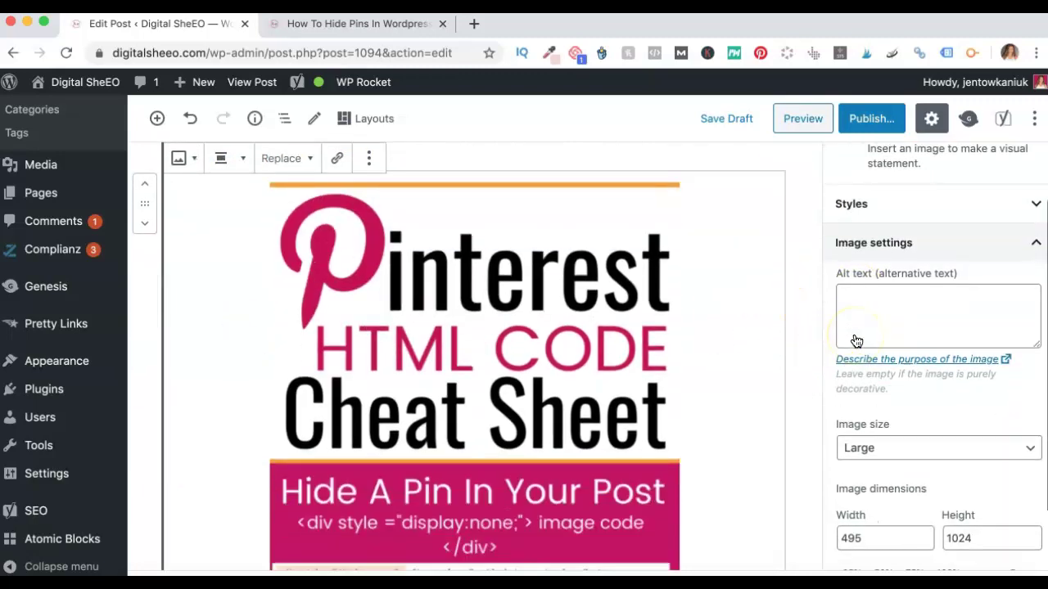
Set alt text 'Pinterest HTML Code Cheat Sheet To Hide Pins In Wordpress' and resize the image to 50% (248×512)
left_click(881, 295)
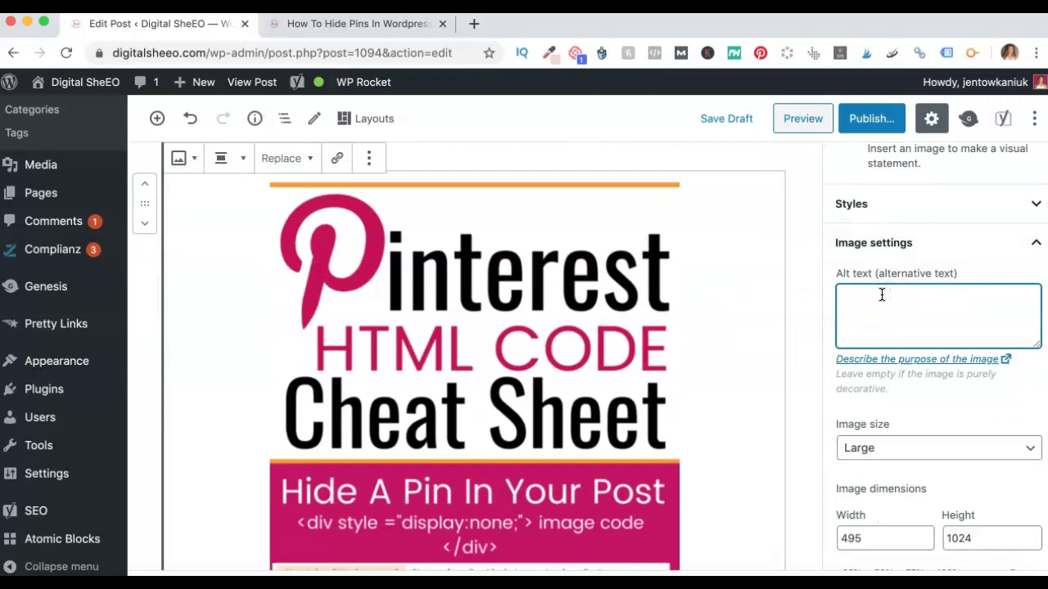
type("Pinterest HTML Code Cheat Sheet To Hide Pins In Wordpress")
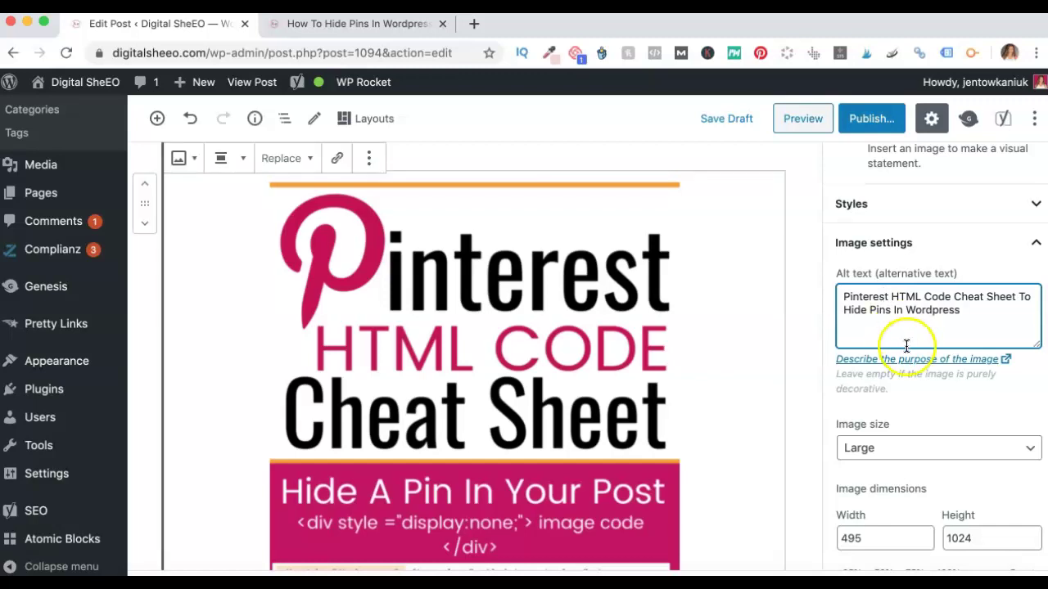
scroll(905, 347, "down", 2)
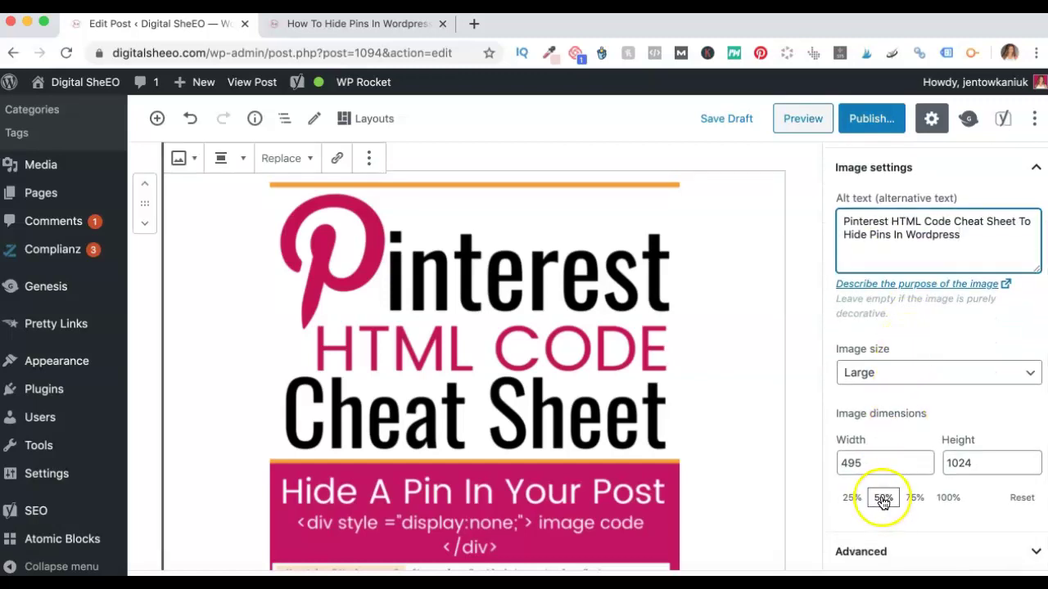
left_click(882, 499)
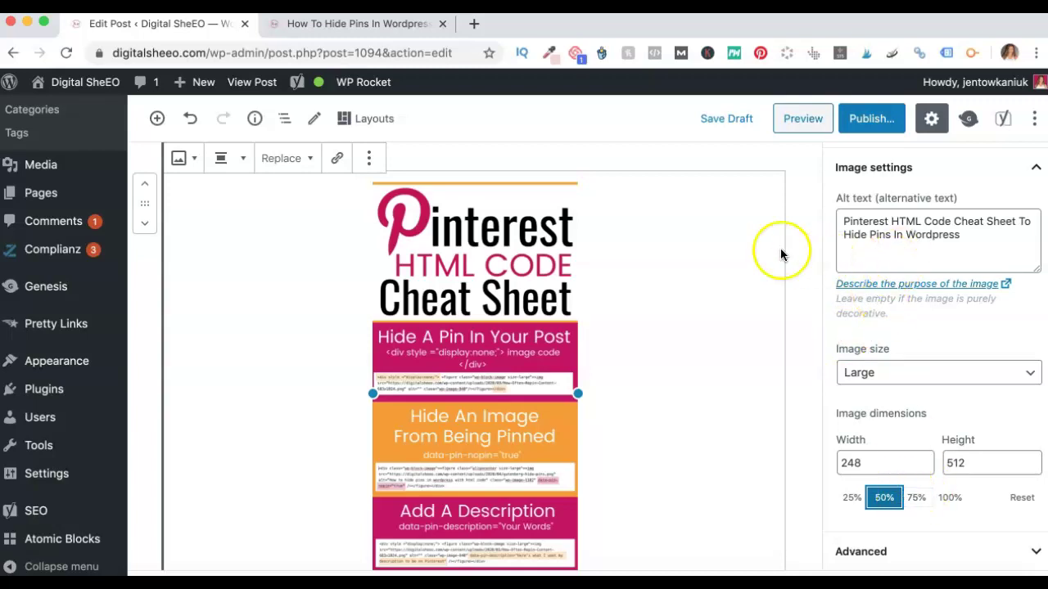
scroll(780, 248, "up", 2)
Edit the image block as HTML and add an empty data-pin-description="" after height="512"
left_click(369, 221)
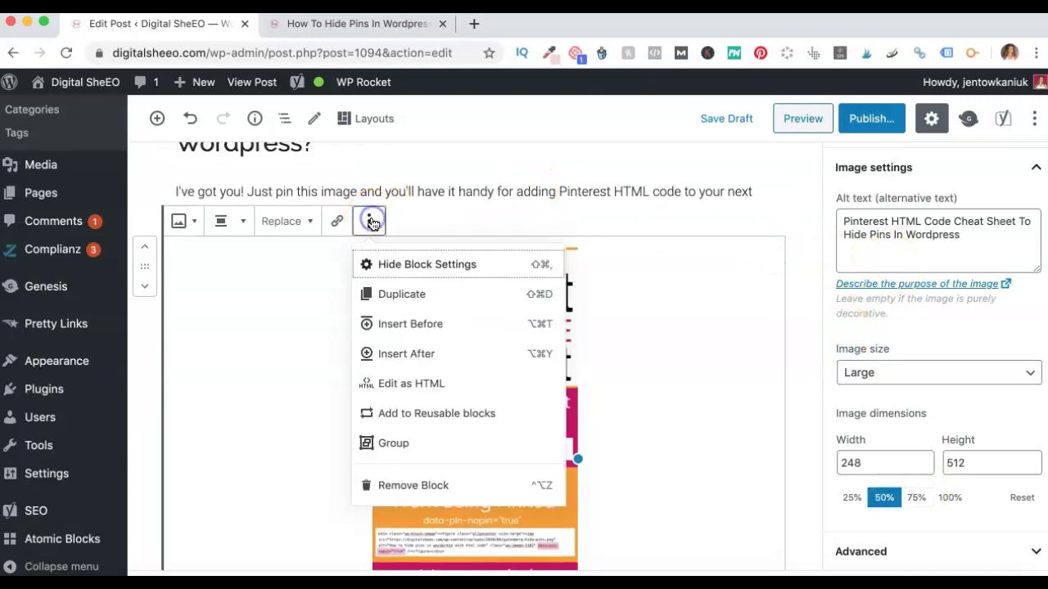
left_click(425, 388)
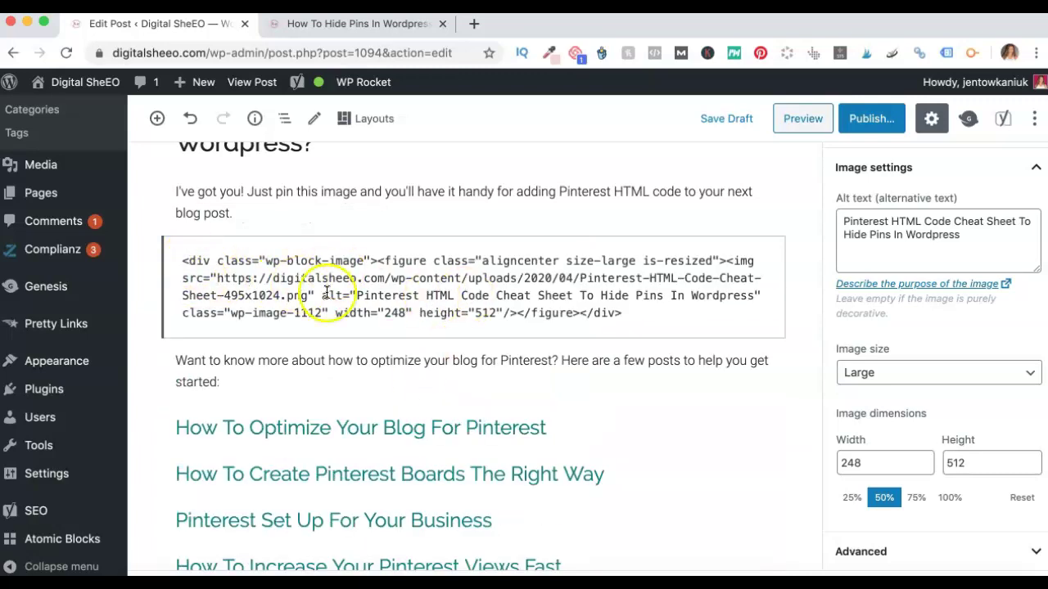
left_click(506, 312)
type("/")
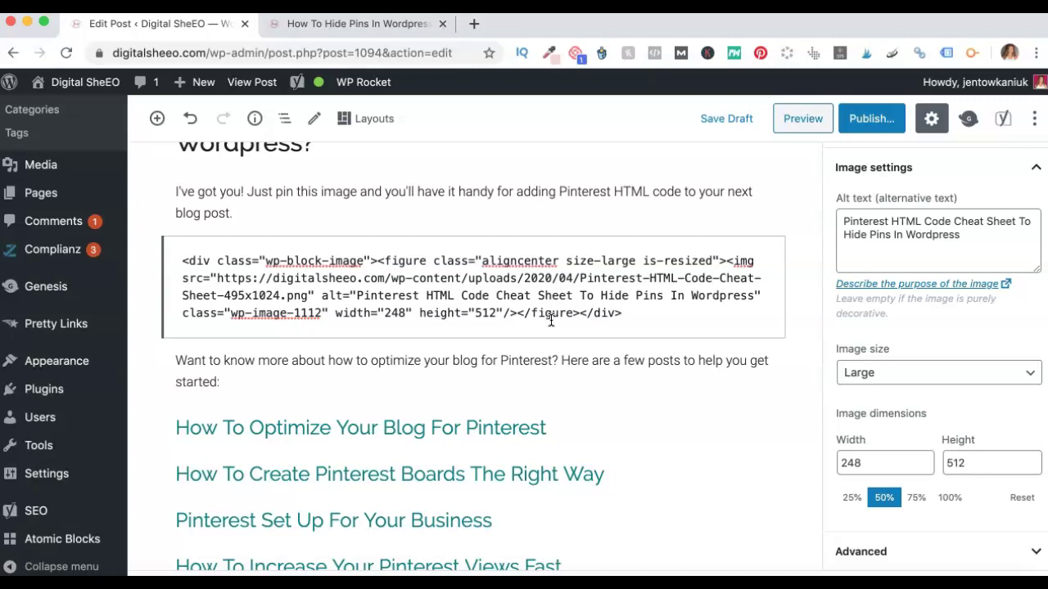
type("data-pin")
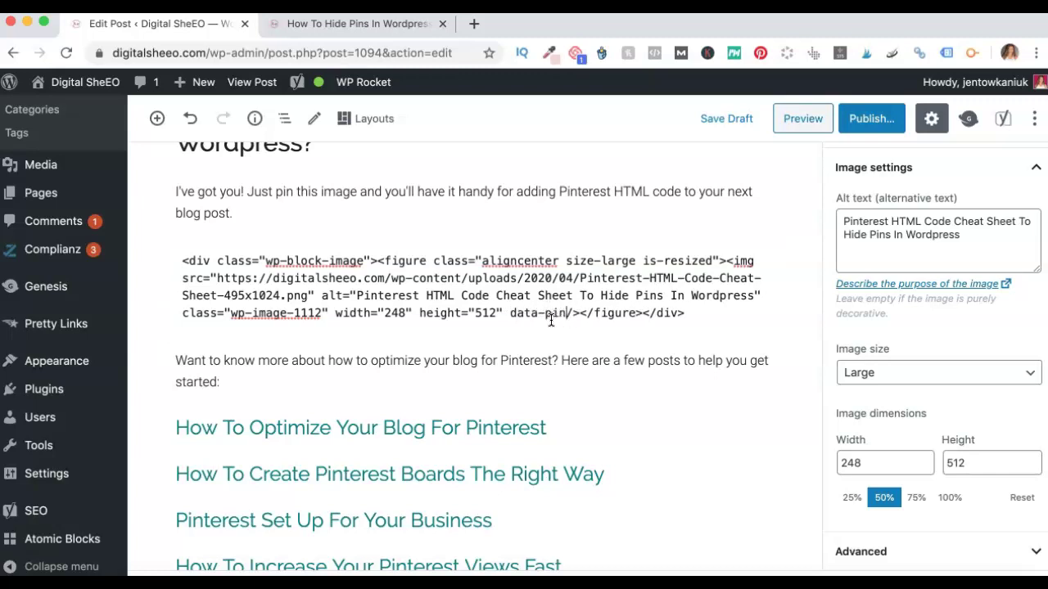
type("-desr")
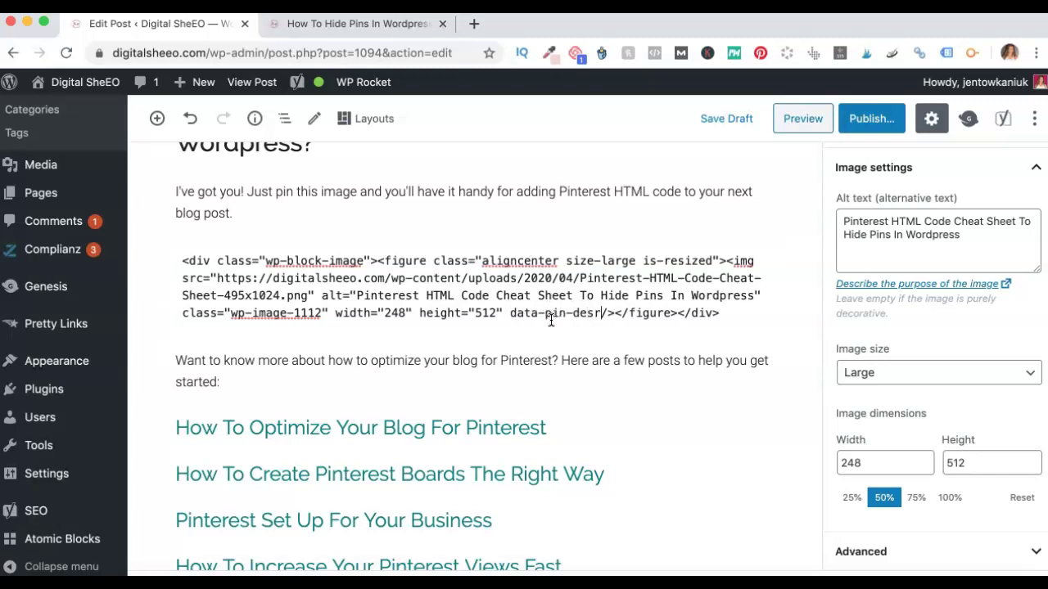
key("BackSpace")
type("cription")
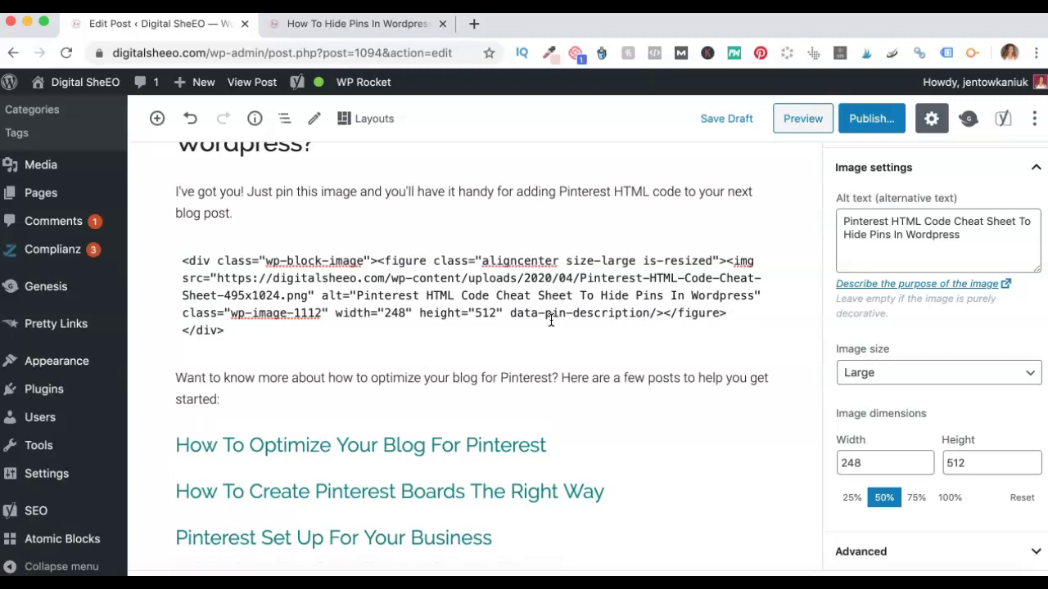
type("=\"")
In Apple Notes' Pin Descriptions note, select the 'How To Hide Pins On Your Blog' description paragraph
left_click(311, 571)
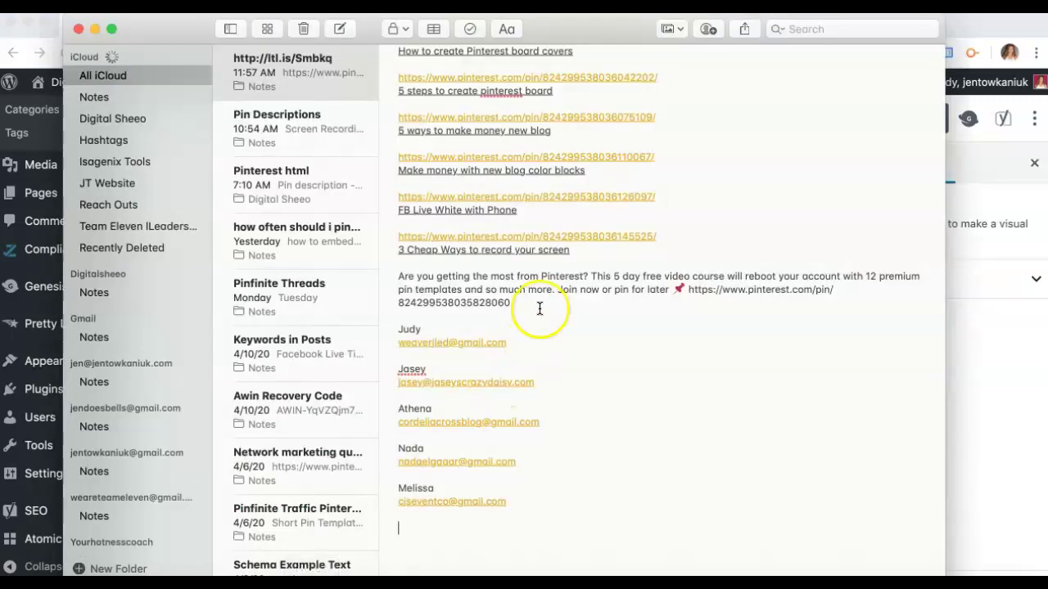
left_click(304, 135)
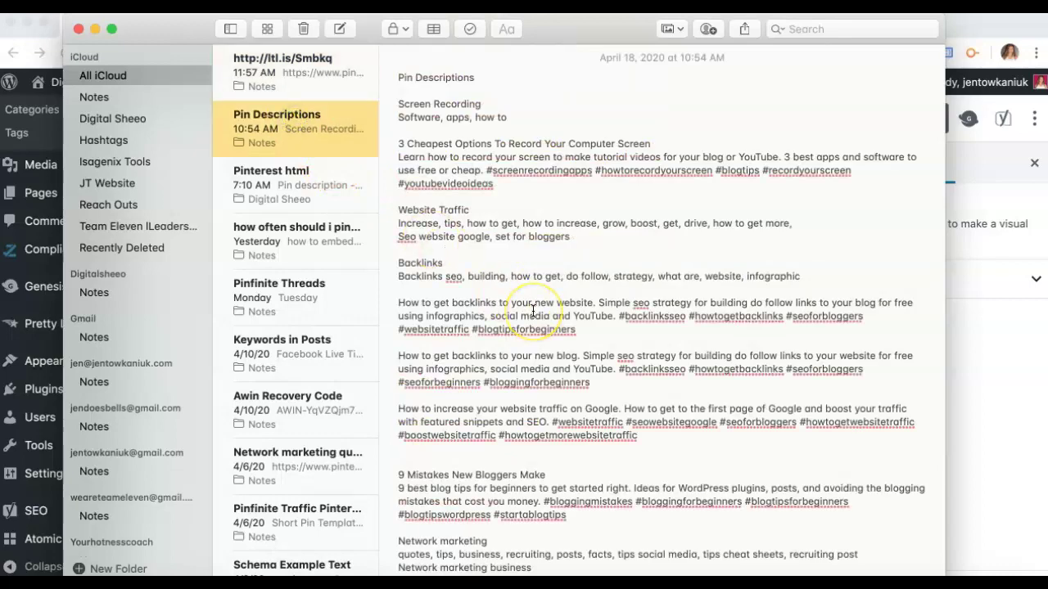
scroll(533, 311, "down", 20)
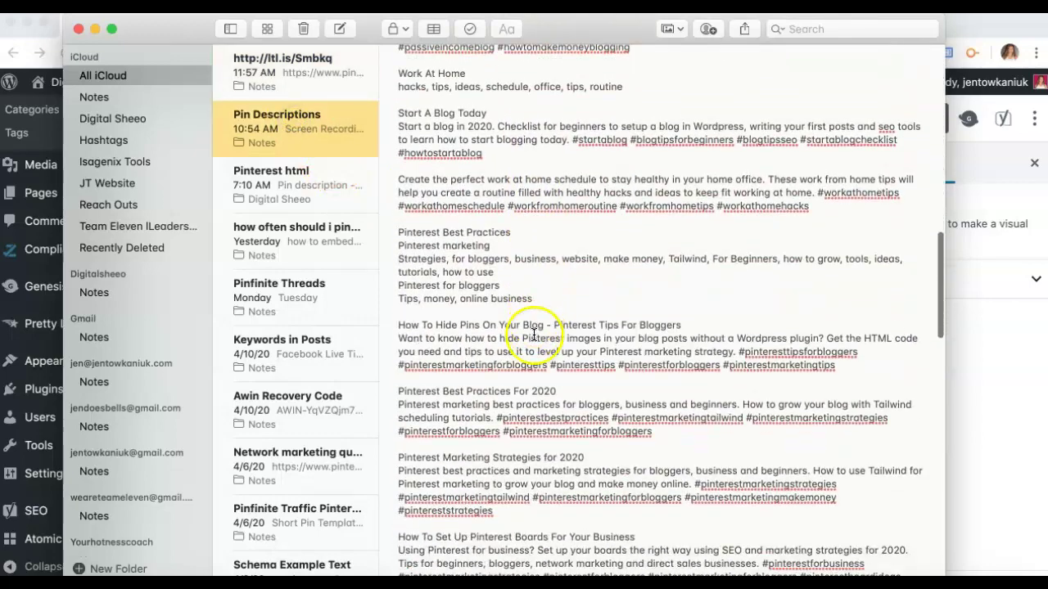
scroll(533, 336, "down", 10)
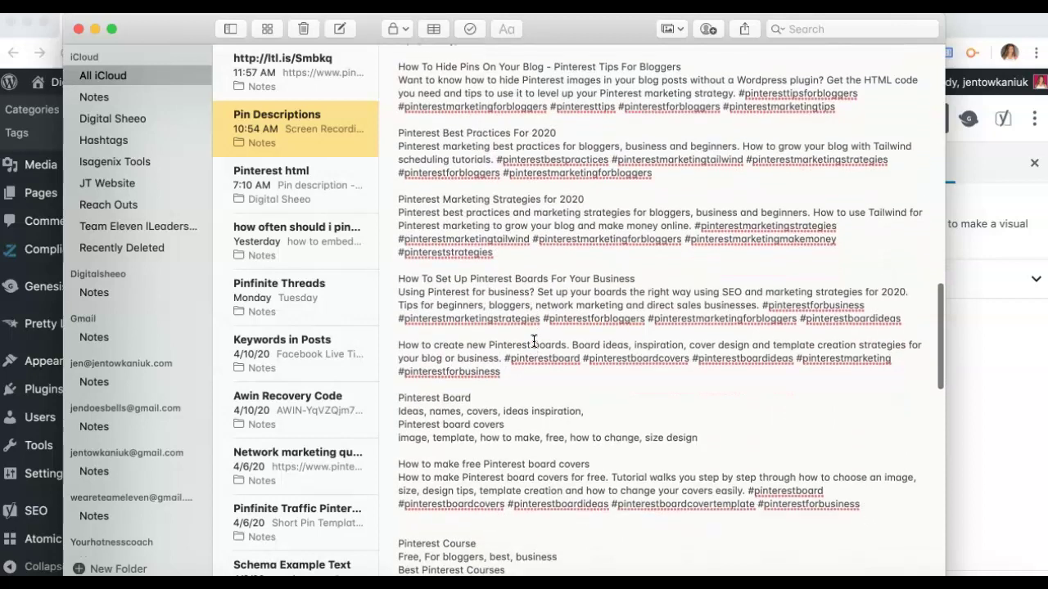
scroll(533, 341, "down", 3)
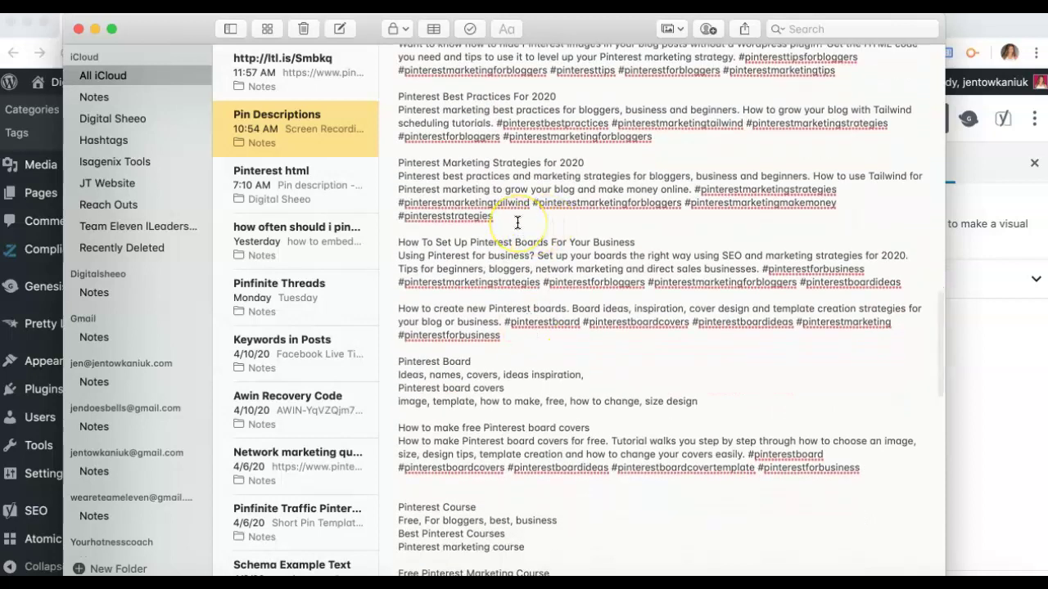
scroll(516, 260, "down", 3)
scroll(517, 260, "up", 7)
scroll(545, 245, "up", 2)
left_click_drag(835, 247, 394, 223)
key("super+c")
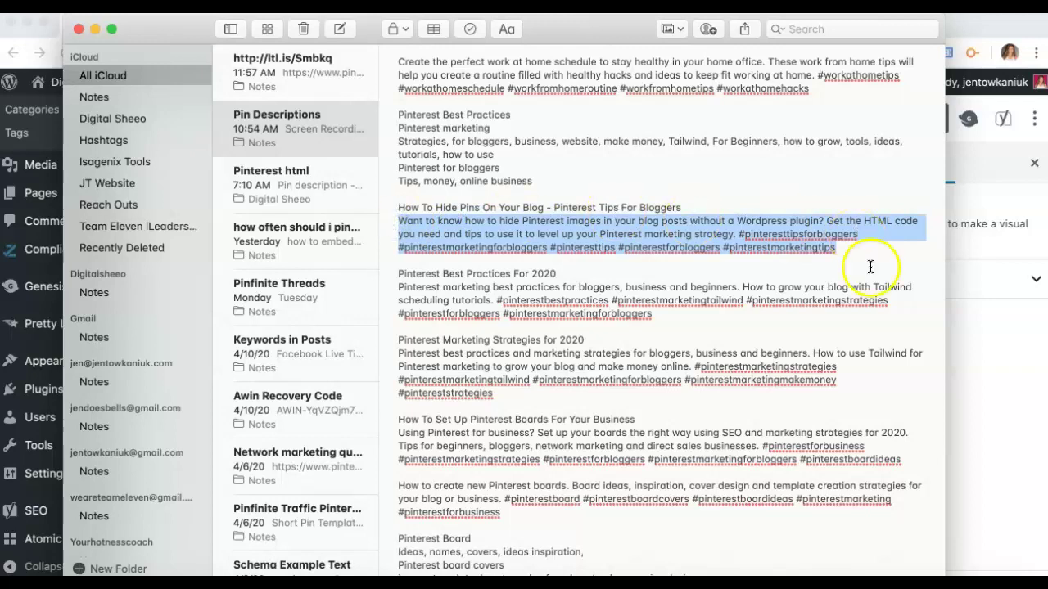
Convert the block to Custom HTML and paste the How To Hide Pins description with hashtags into data-pin-description
left_click(1018, 346)
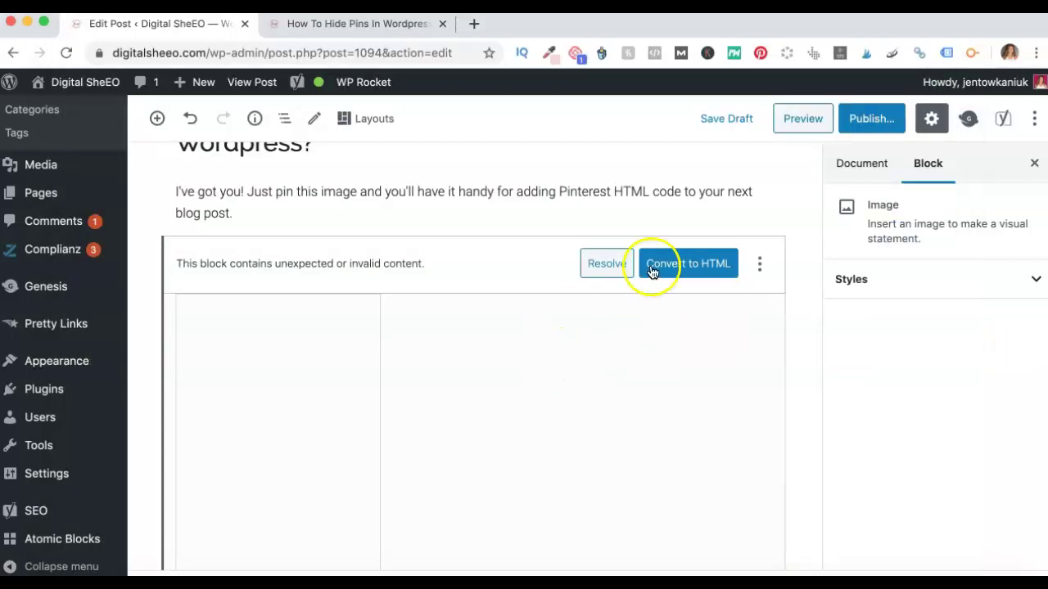
left_click(678, 263)
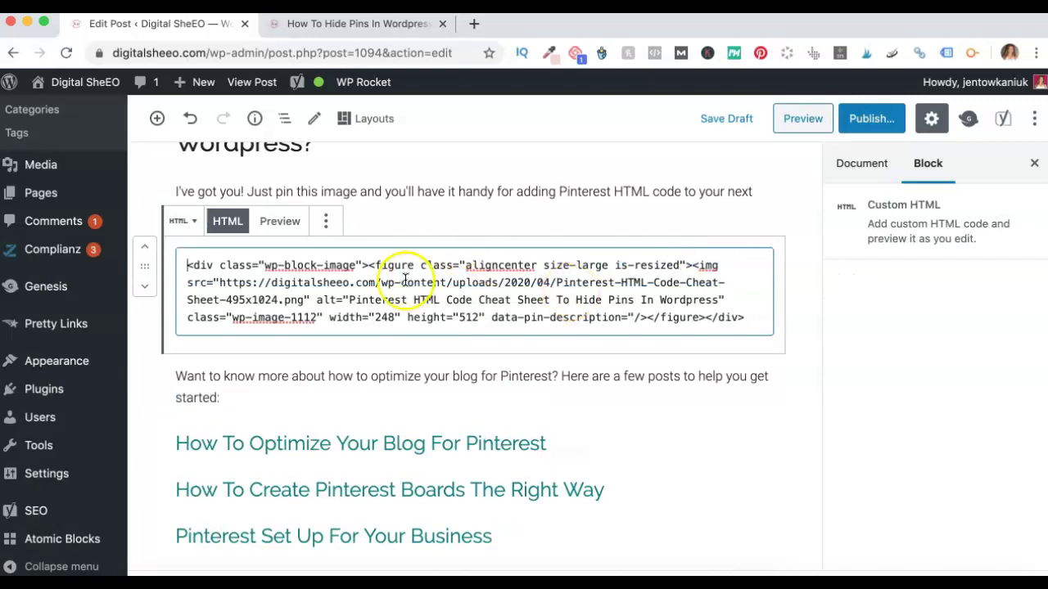
left_click(636, 317)
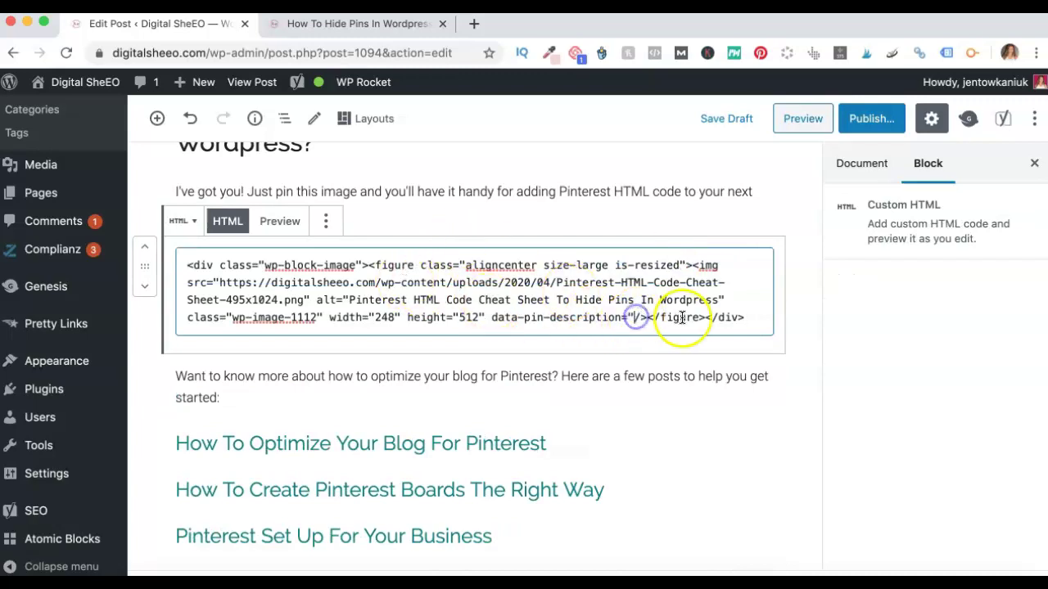
left_click(638, 316)
key("super+v")
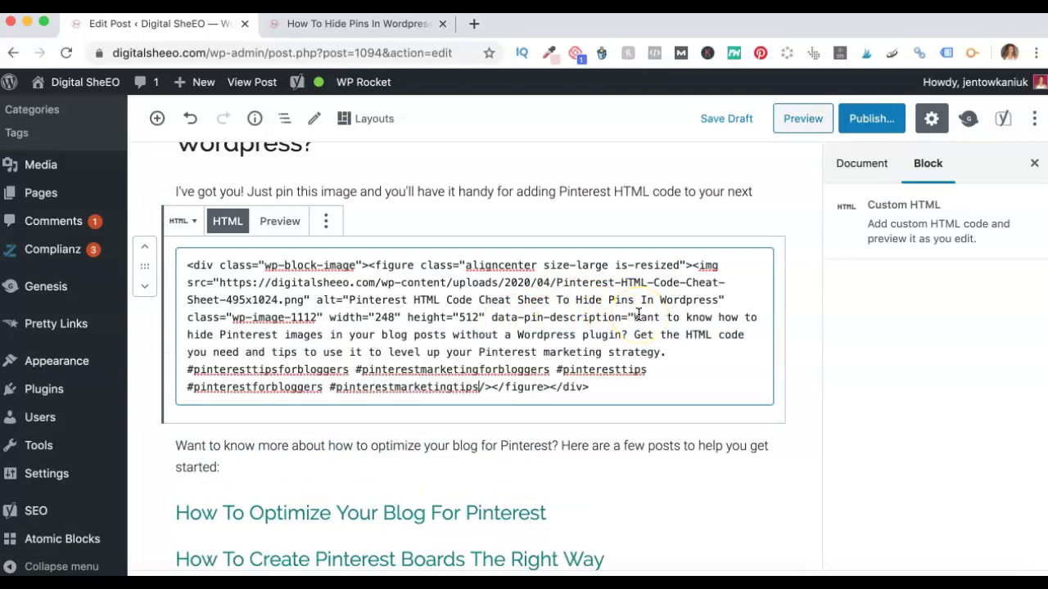
type("\"")
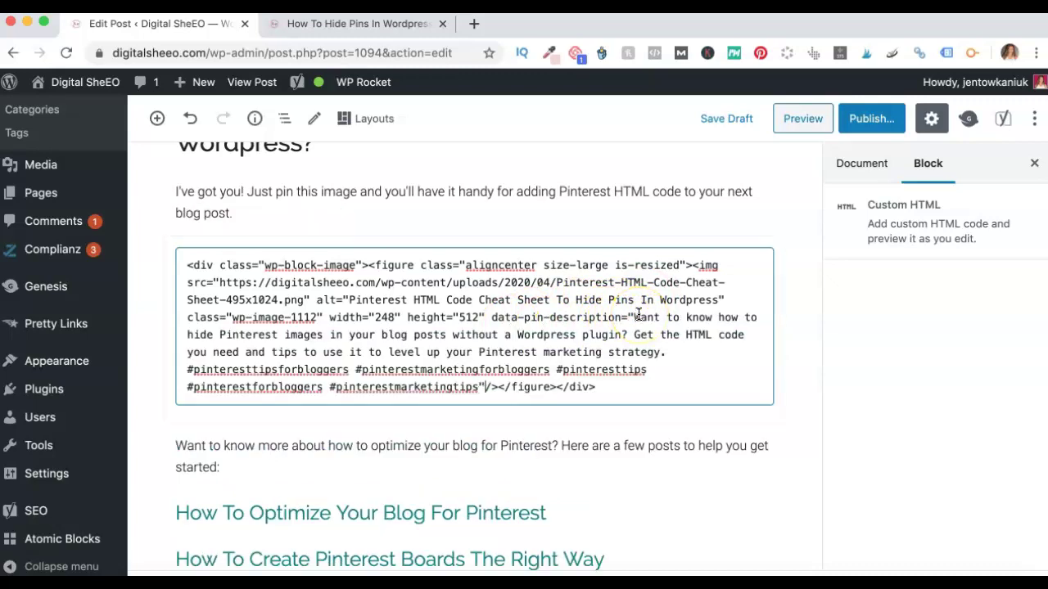
left_click(683, 344)
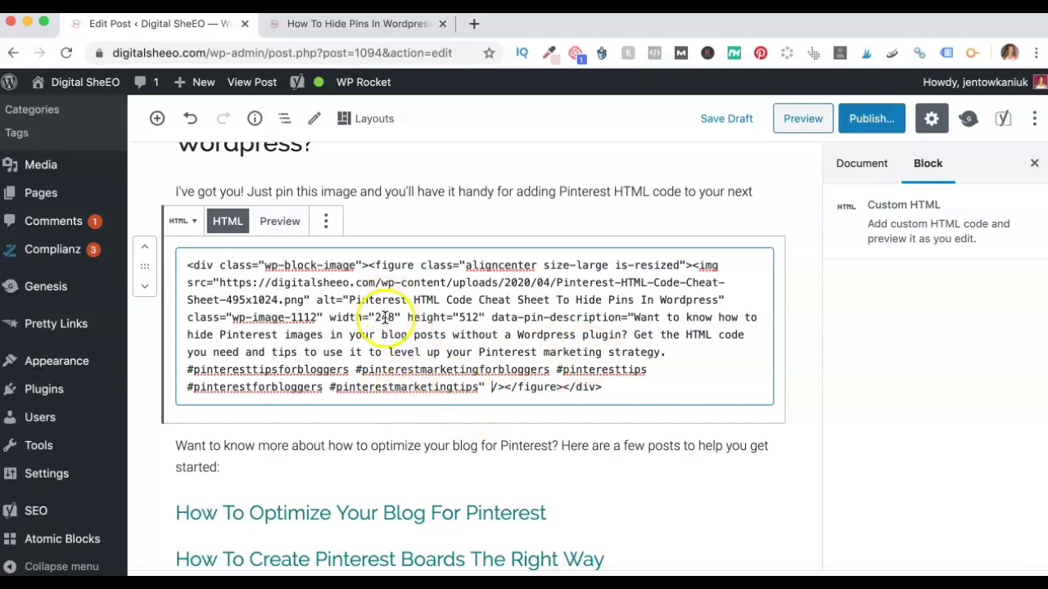
Show the cheat-sheet block's rendered image, then open the post preview in a new tab
left_click(473, 191)
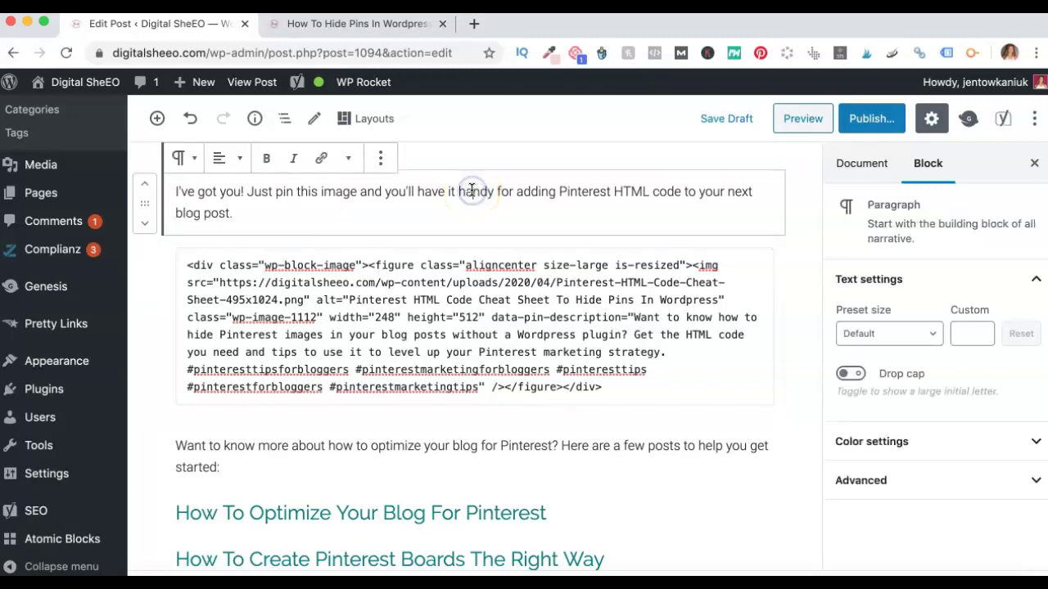
left_click(428, 319)
left_click(294, 226)
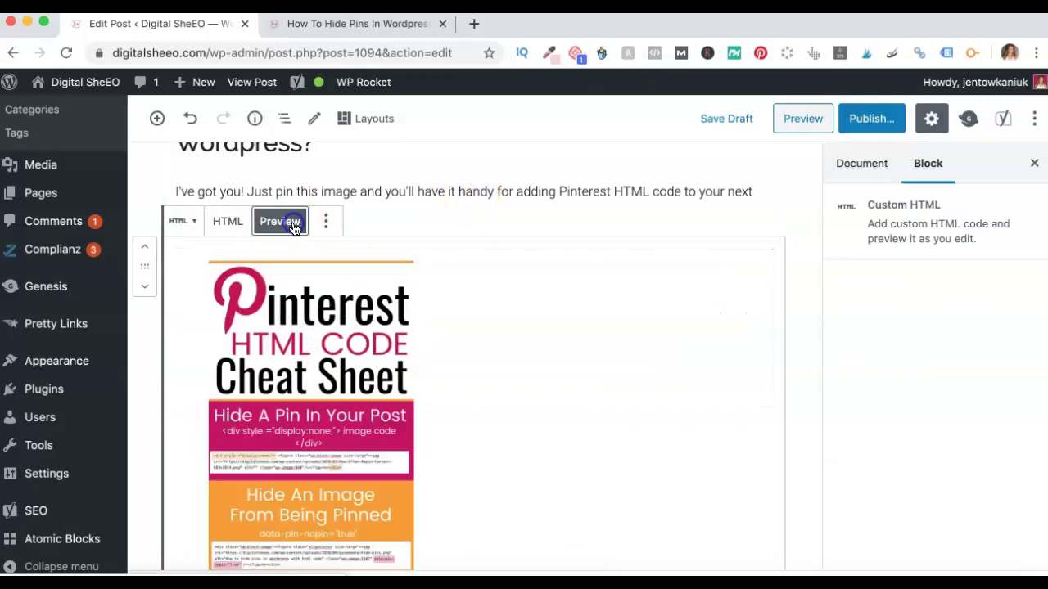
scroll(344, 376, "down", 2)
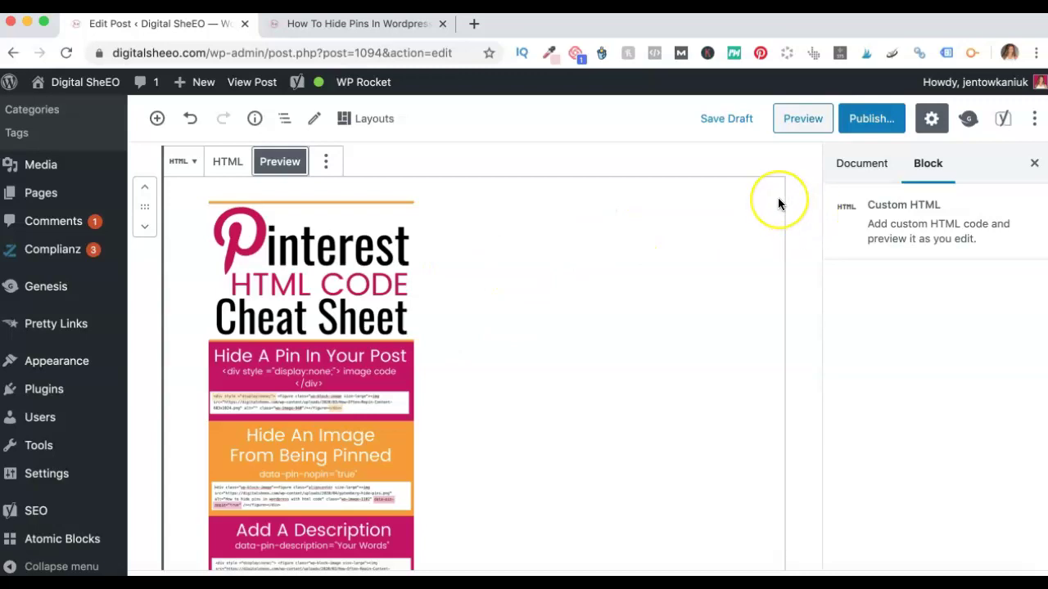
scroll(777, 204, "down", 5)
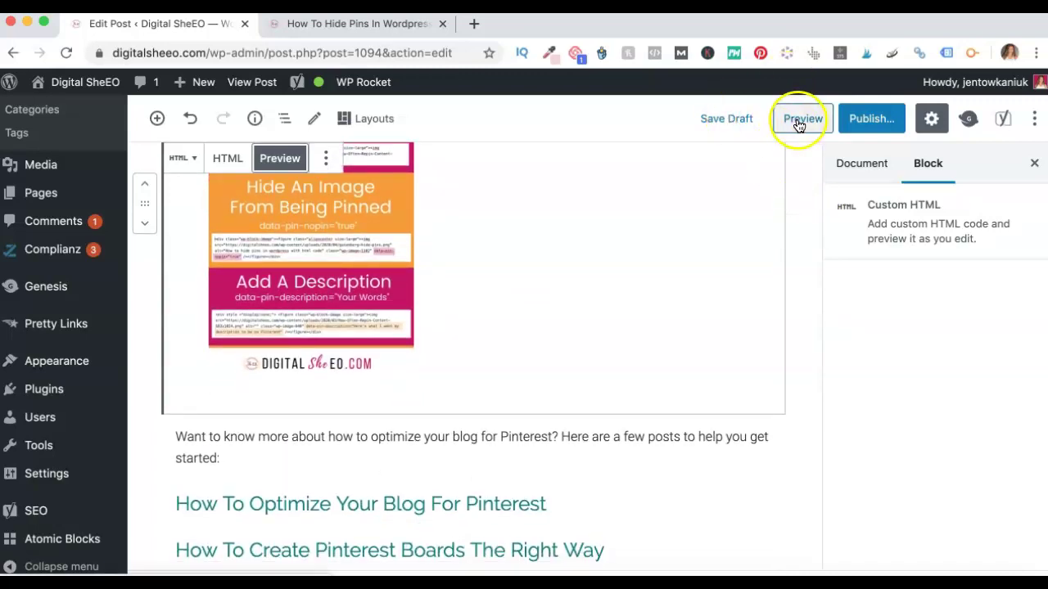
left_click(745, 118)
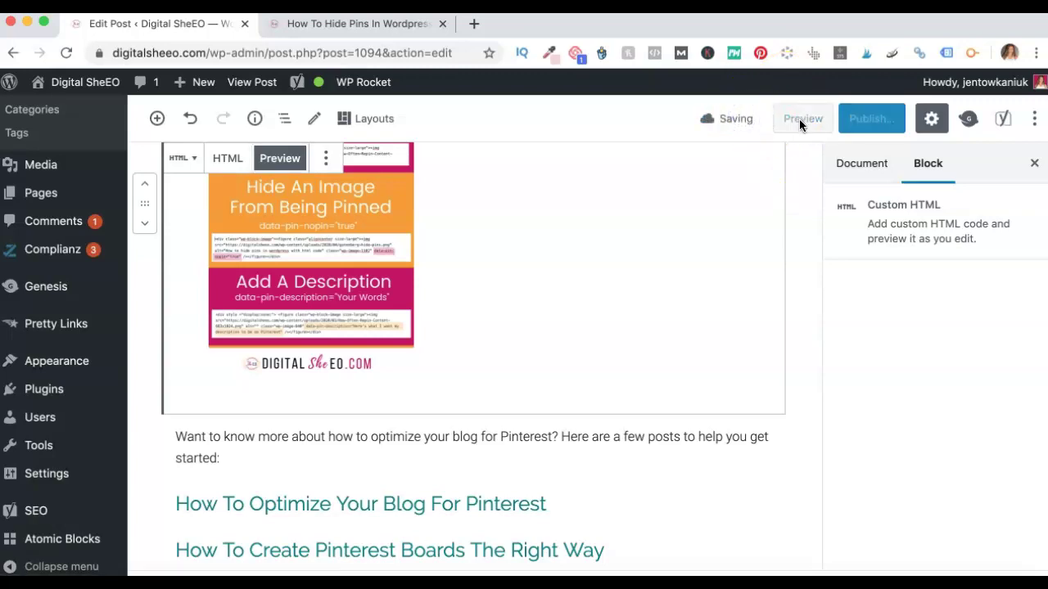
left_click(802, 121)
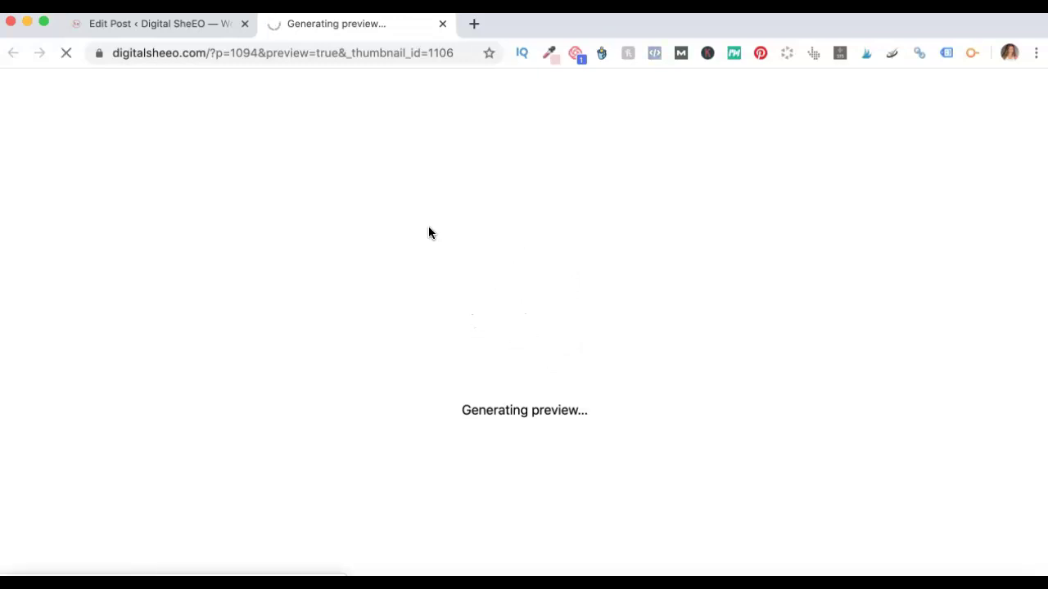
Scroll the post preview to the Pinterest HTML Code Cheat Sheet image below the cheatsheet intro
left_click(415, 237)
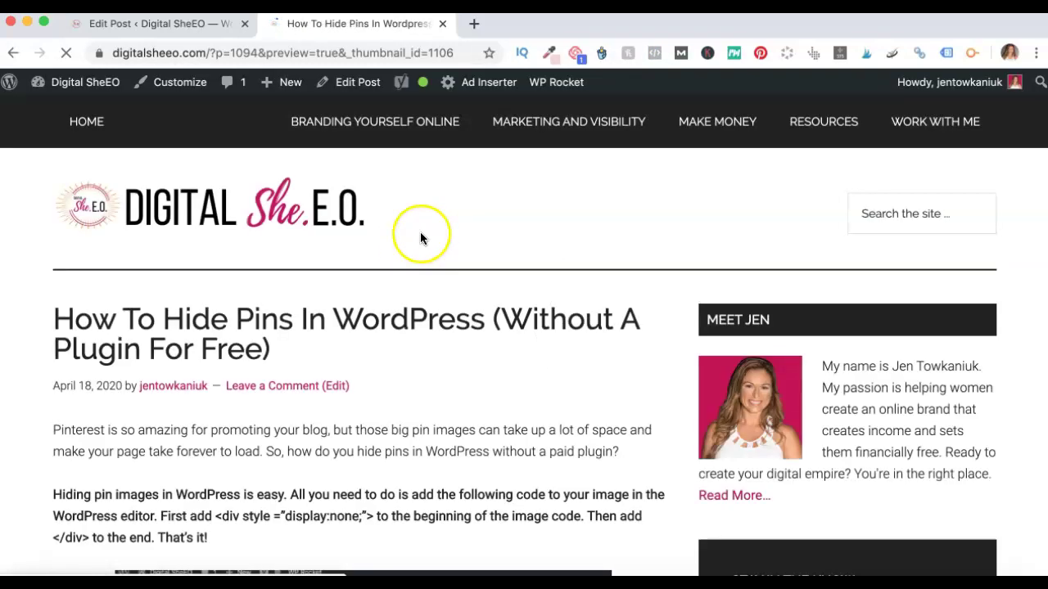
scroll(370, 293, "down", 10)
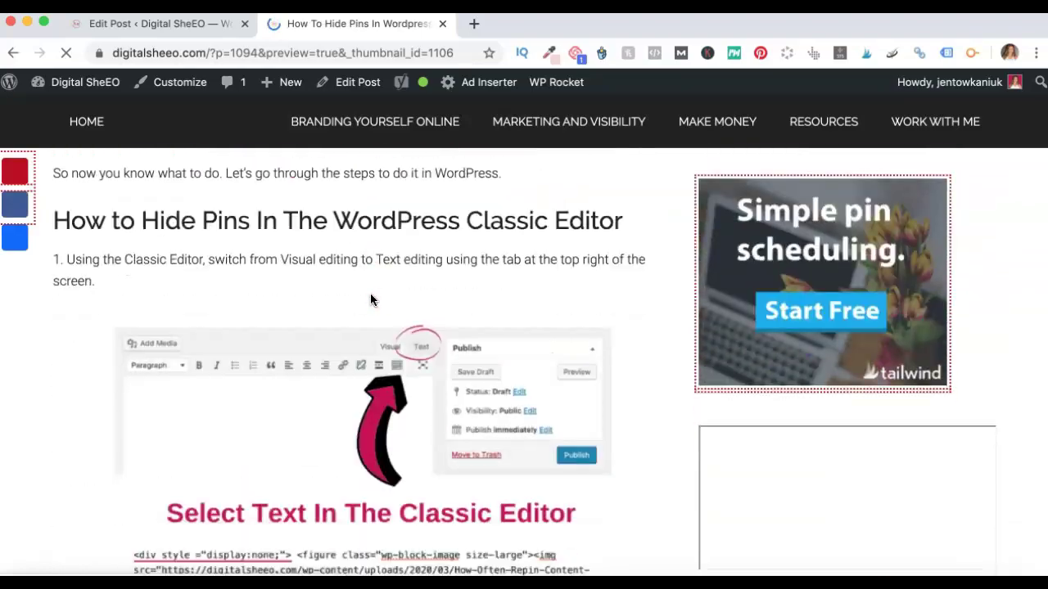
scroll(370, 300, "down", 20)
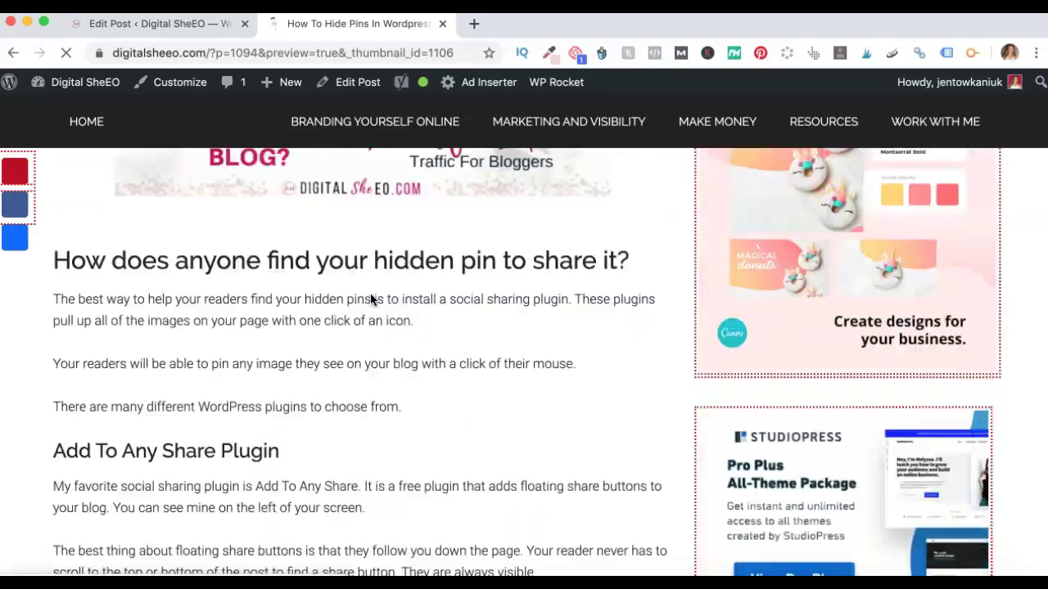
scroll(370, 299, "down", 20)
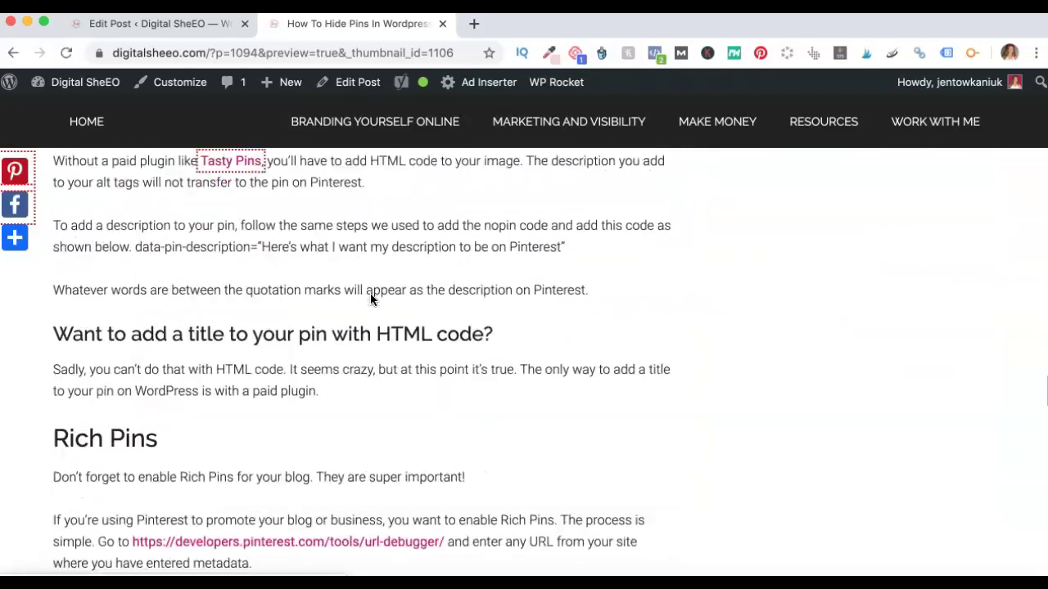
scroll(370, 300, "down", 20)
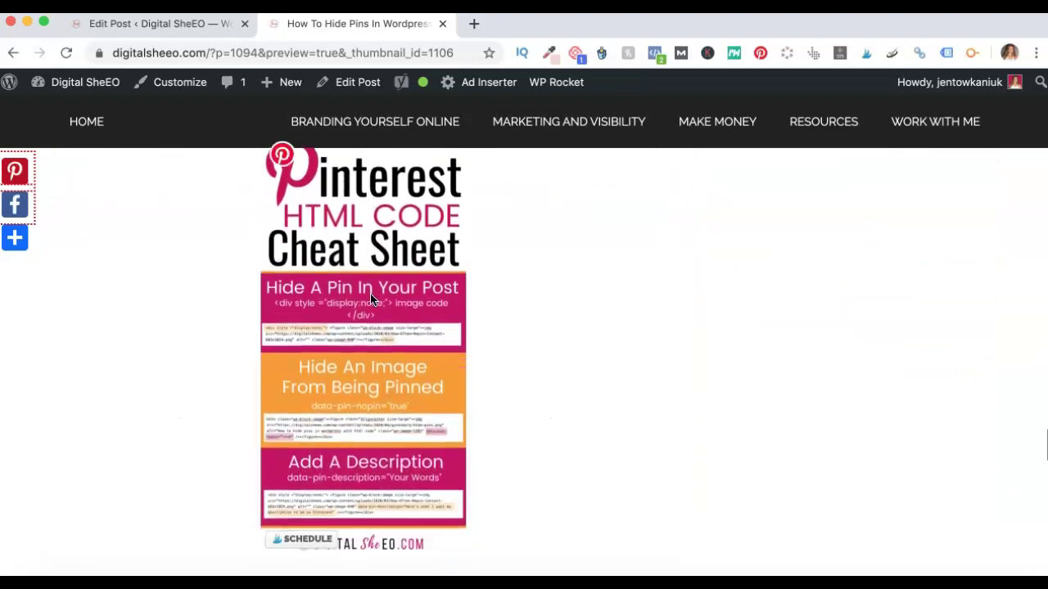
scroll(370, 299, "down", 2)
scroll(538, 293, "up", 5)
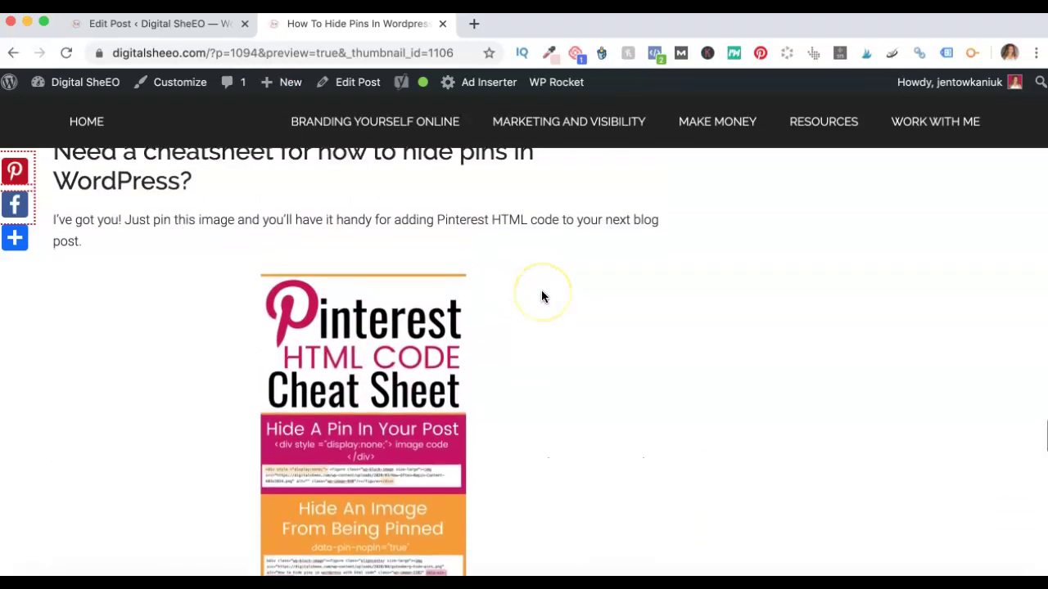
mouse_move(350, 292)
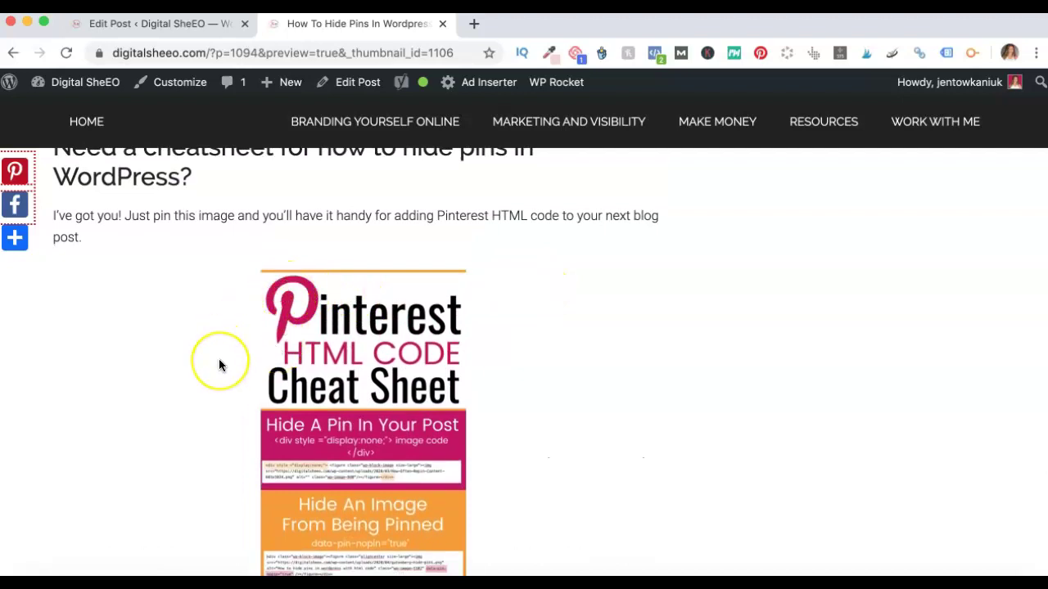
scroll(248, 339, "down", 10)
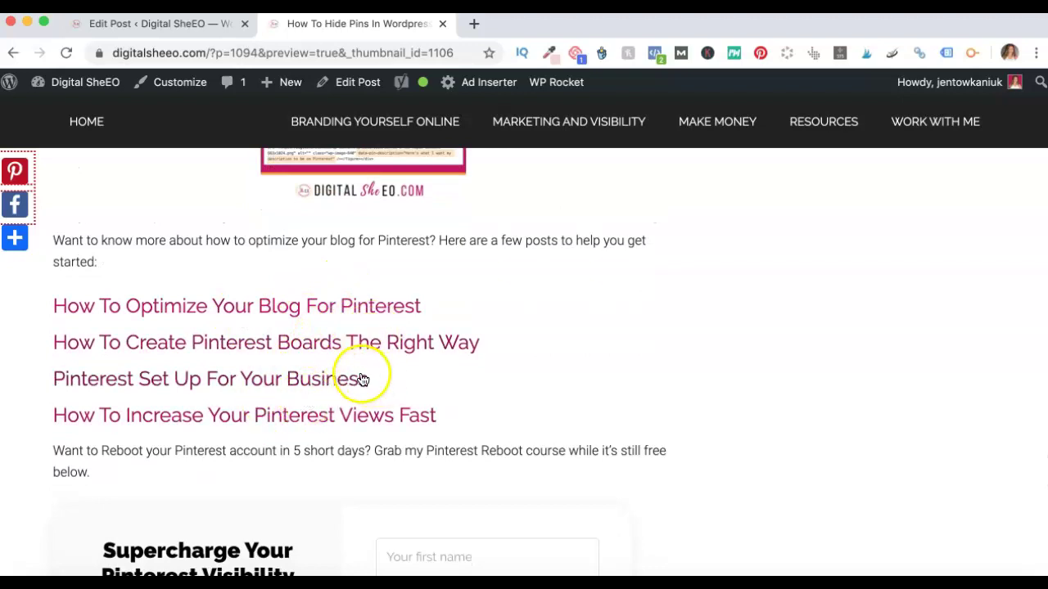
scroll(480, 358, "up", 6)
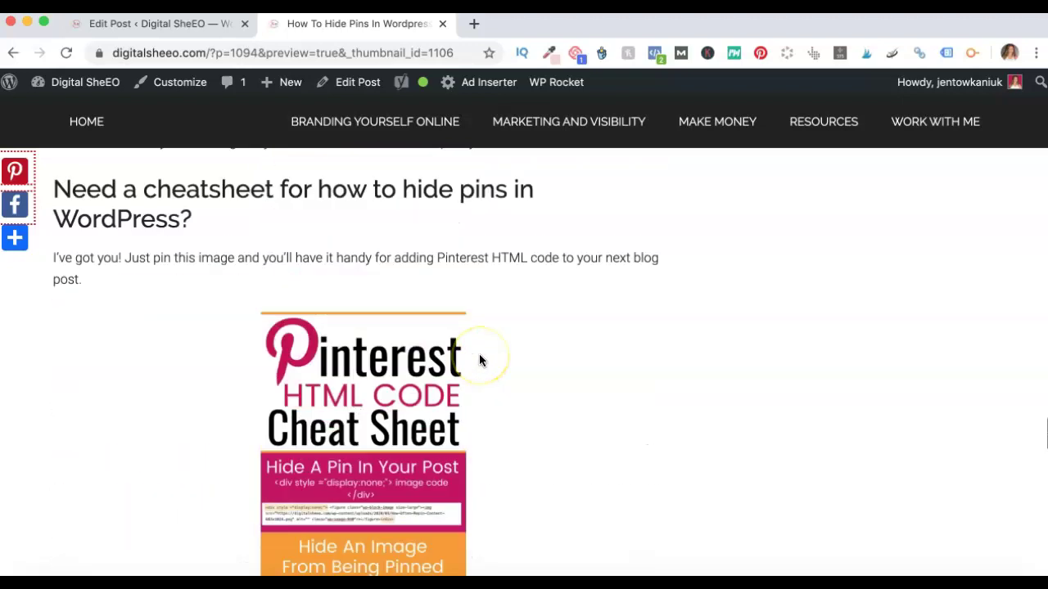
scroll(478, 357, "up", 3)
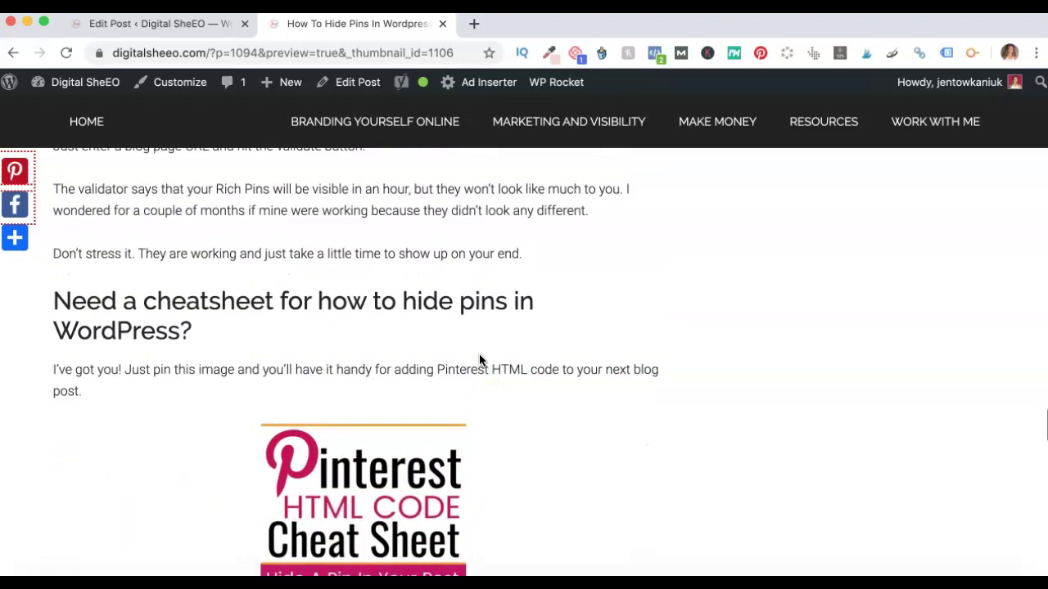
Bring up Pinterest's 'Choose a Pin to save' picker, look over the pin thumbnails, then close it
left_click(10, 176)
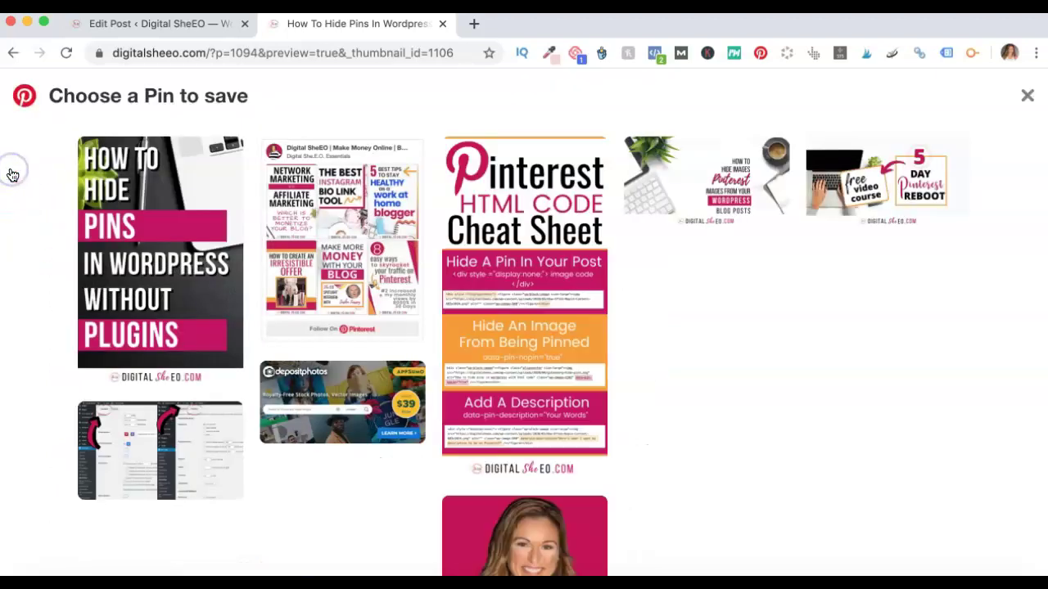
mouse_move(221, 262)
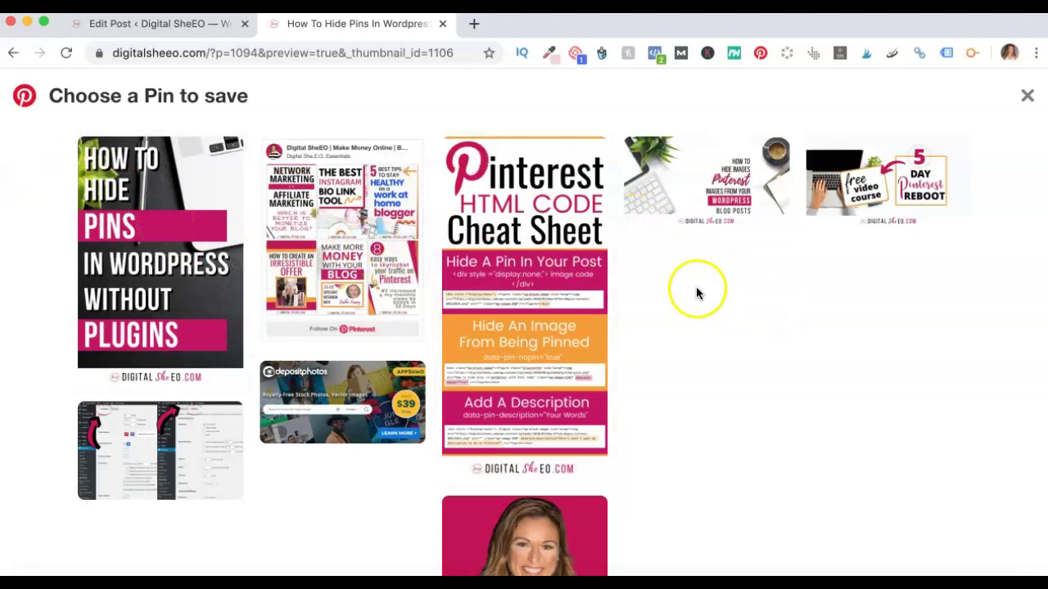
mouse_move(156, 413)
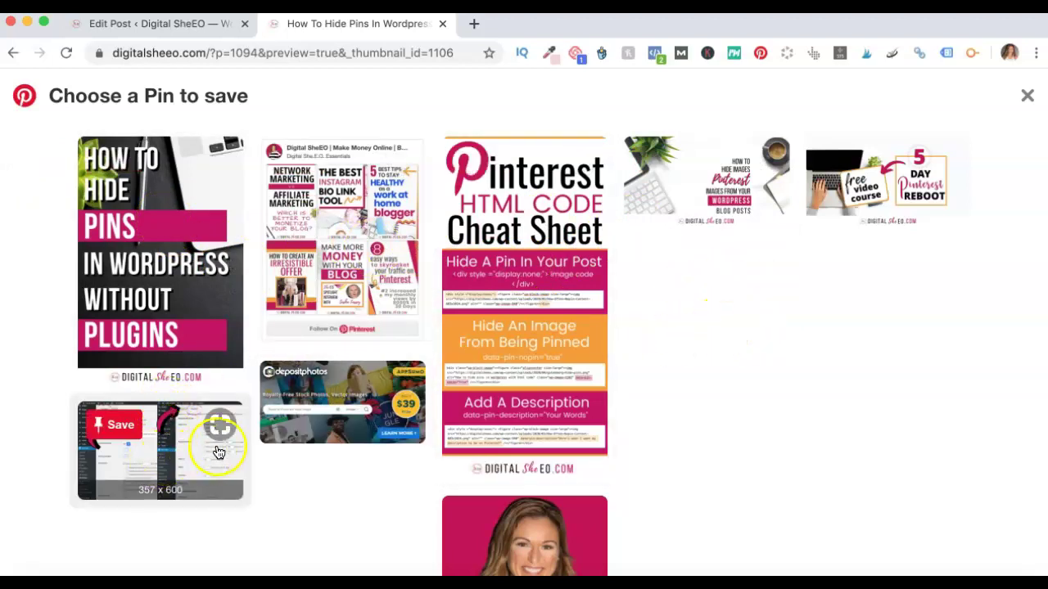
mouse_move(435, 401)
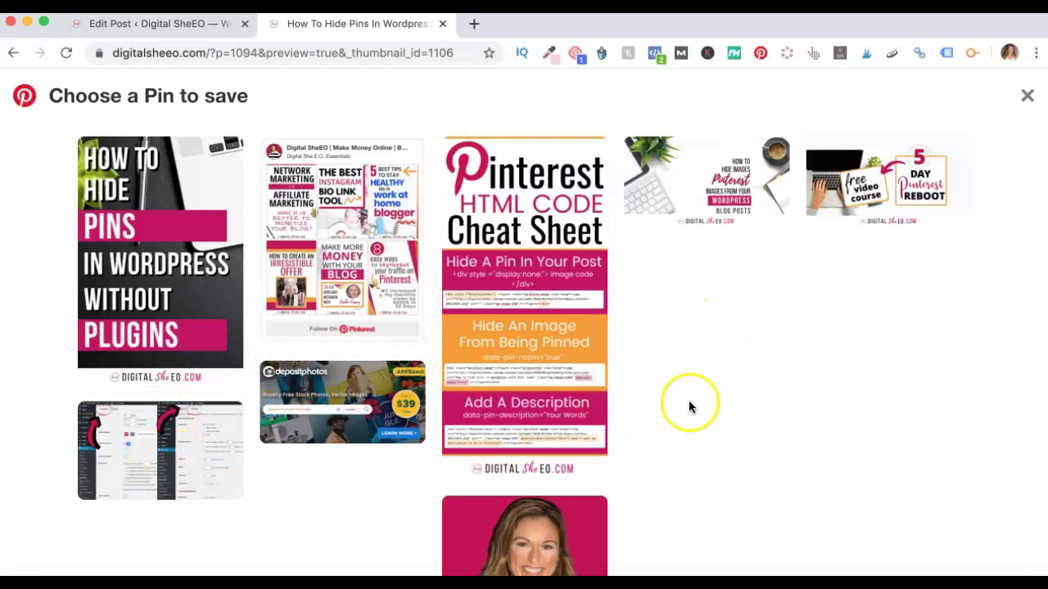
left_click(1025, 97)
scroll(589, 311, "down", 3)
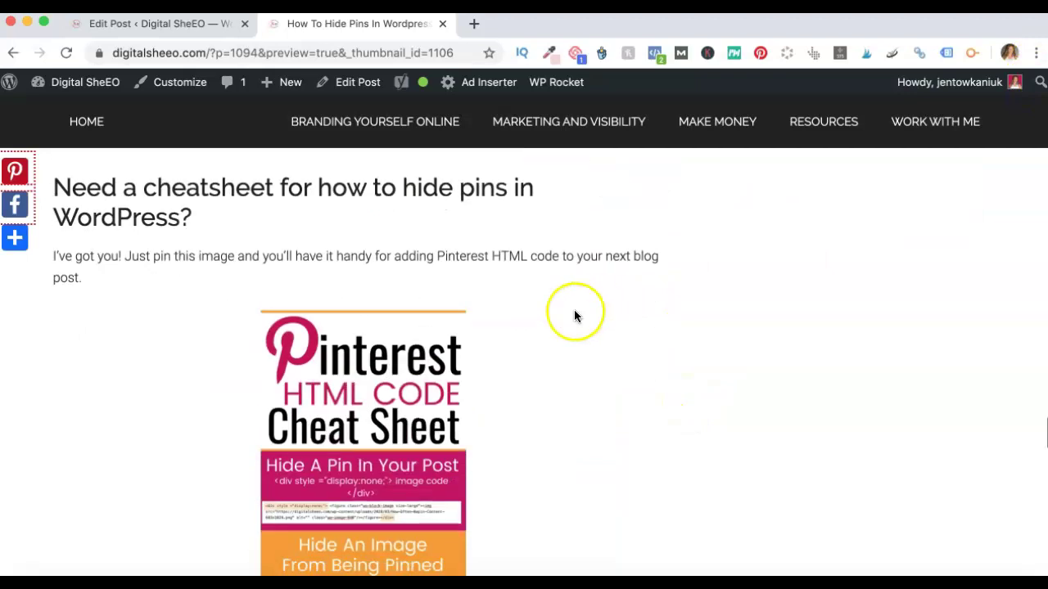
scroll(334, 435, "down", 3)
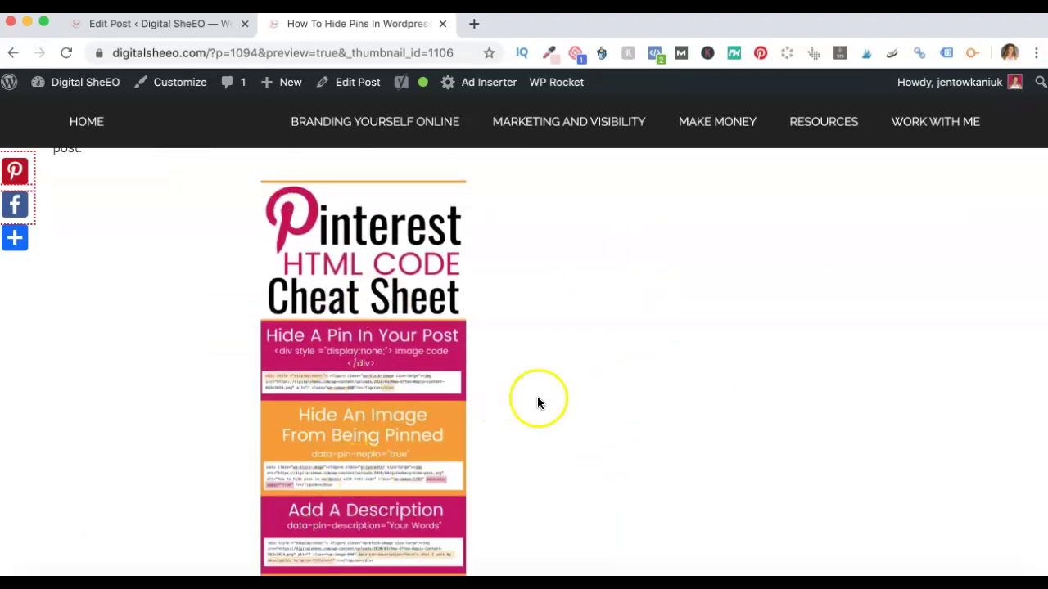
scroll(446, 419, "down", 2)
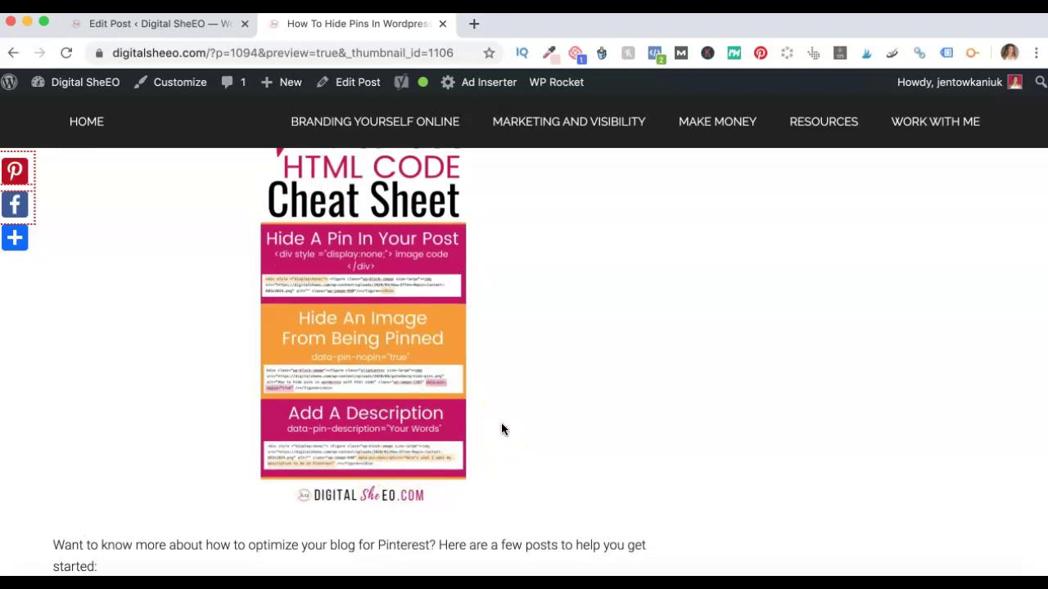
scroll(501, 427, "up", 4)
scroll(501, 429, "up", 15)
scroll(502, 427, "up", 15)
scroll(502, 427, "up", 15)
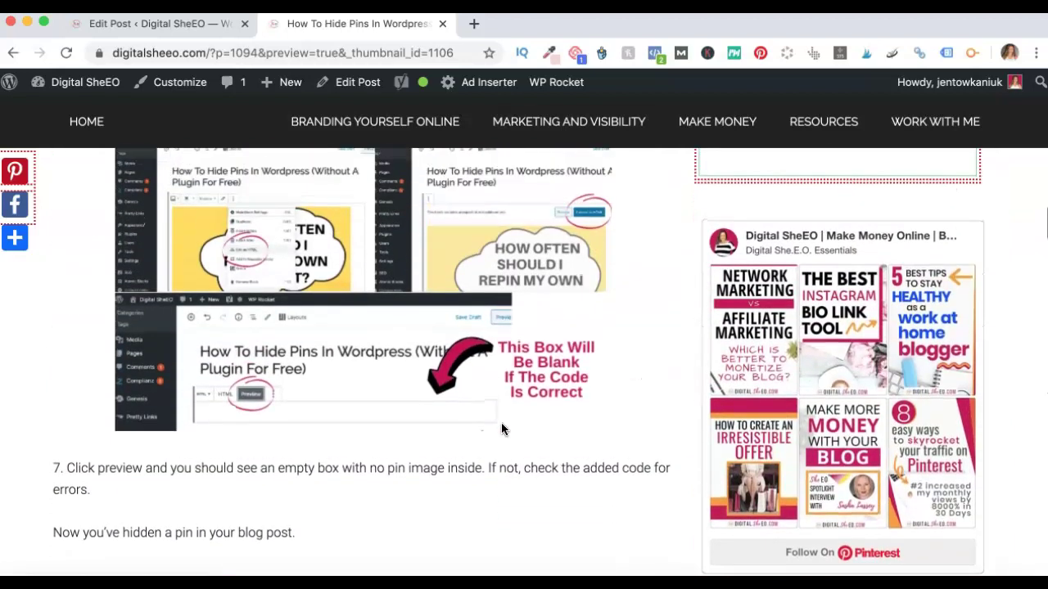
scroll(655, 379, "up", 3)
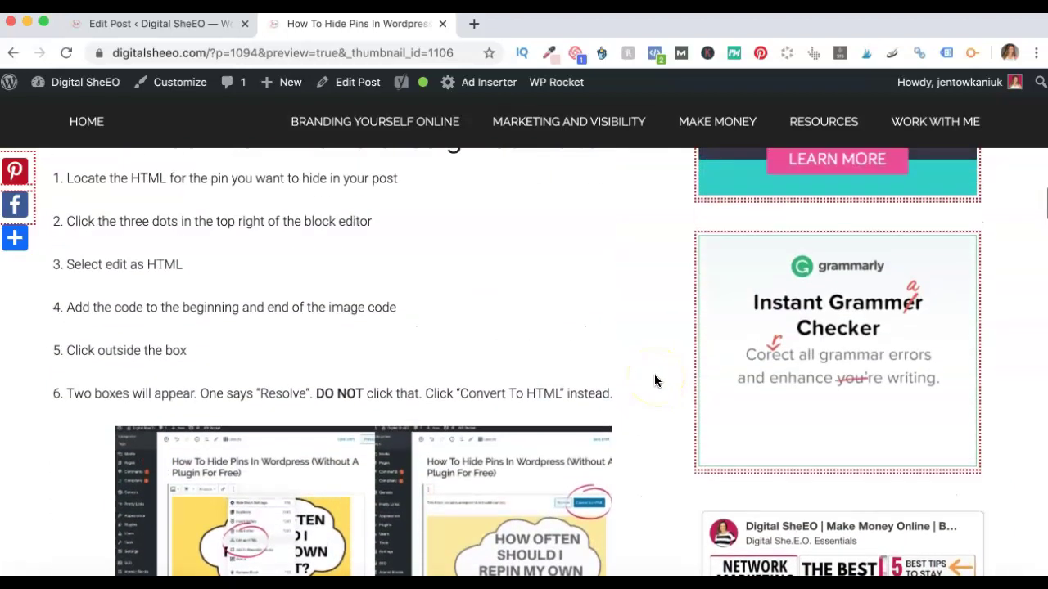
scroll(655, 379, "up", 1)
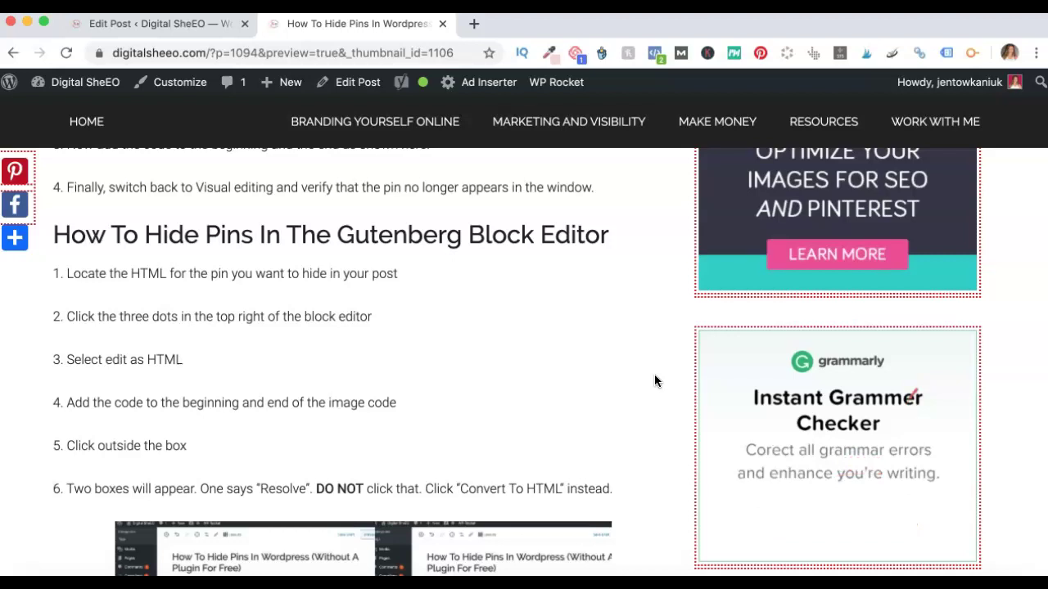
scroll(654, 381, "up", 1)
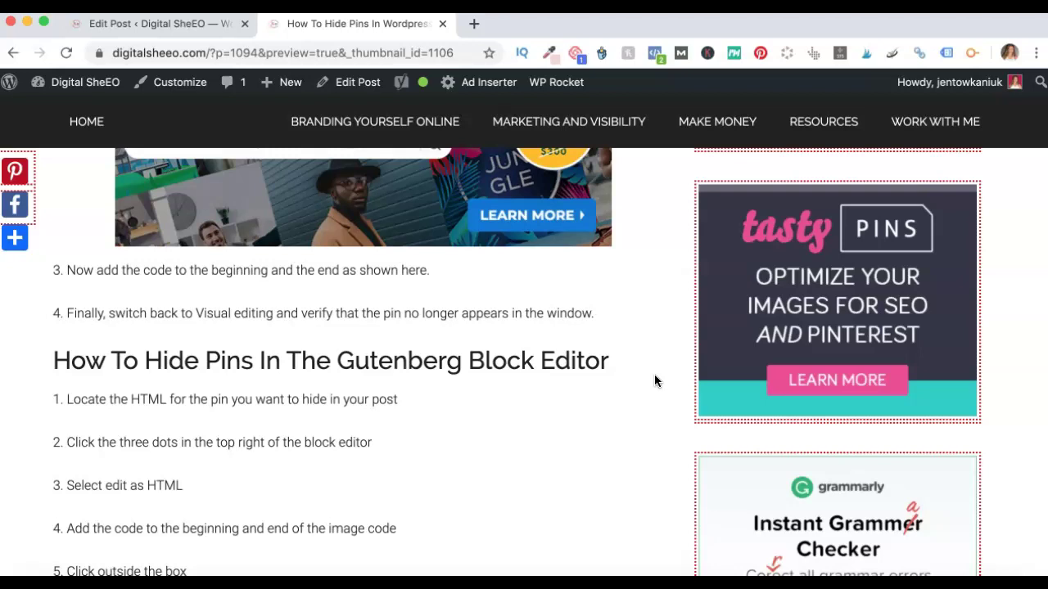
scroll(655, 381, "up", 5)
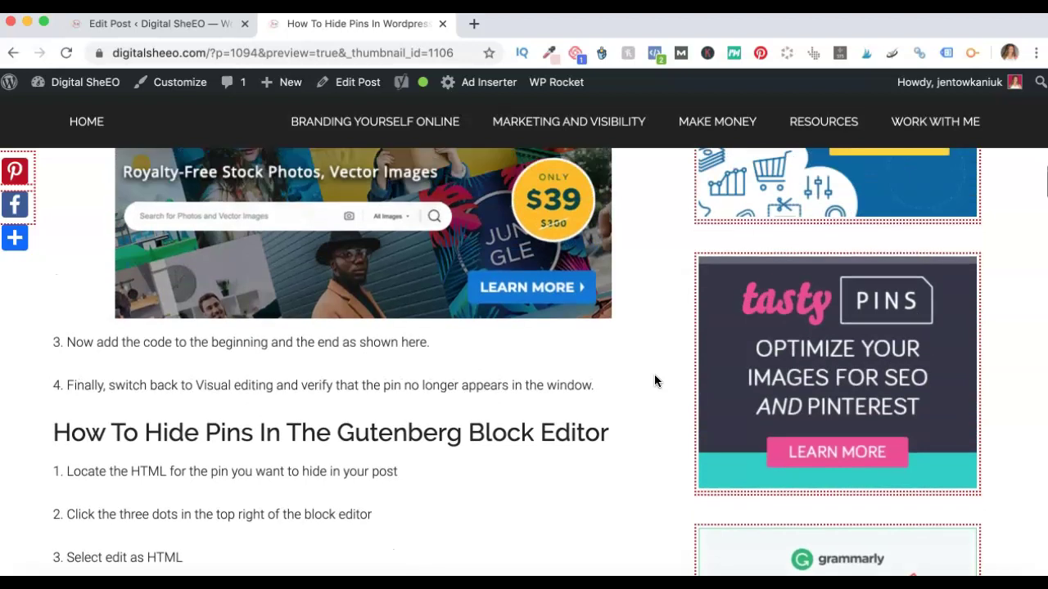
scroll(655, 381, "up", 2)
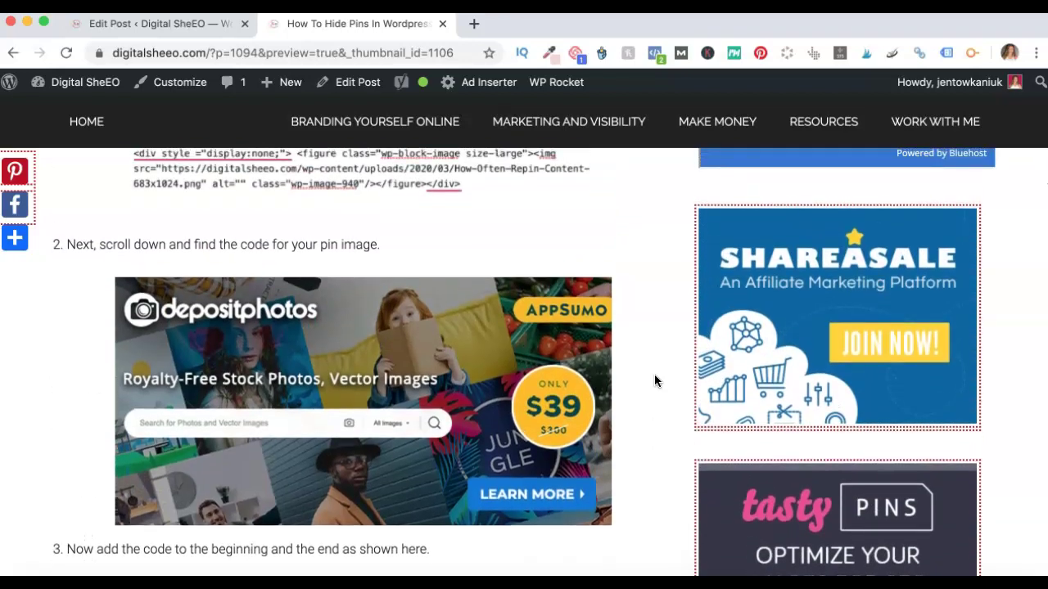
scroll(655, 381, "up", 6)
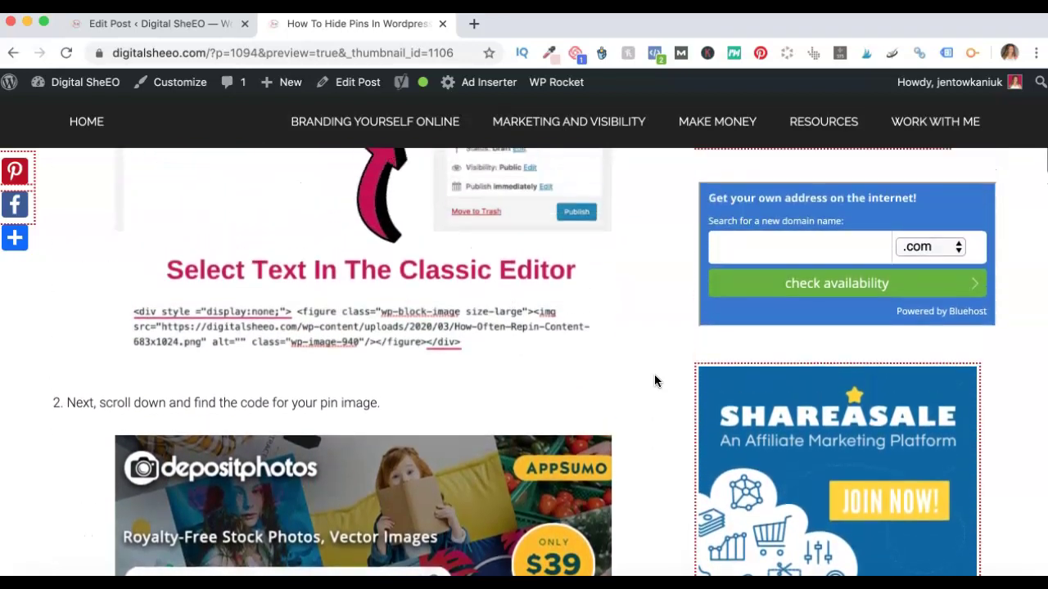
scroll(655, 381, "up", 7)
scroll(655, 381, "up", 10)
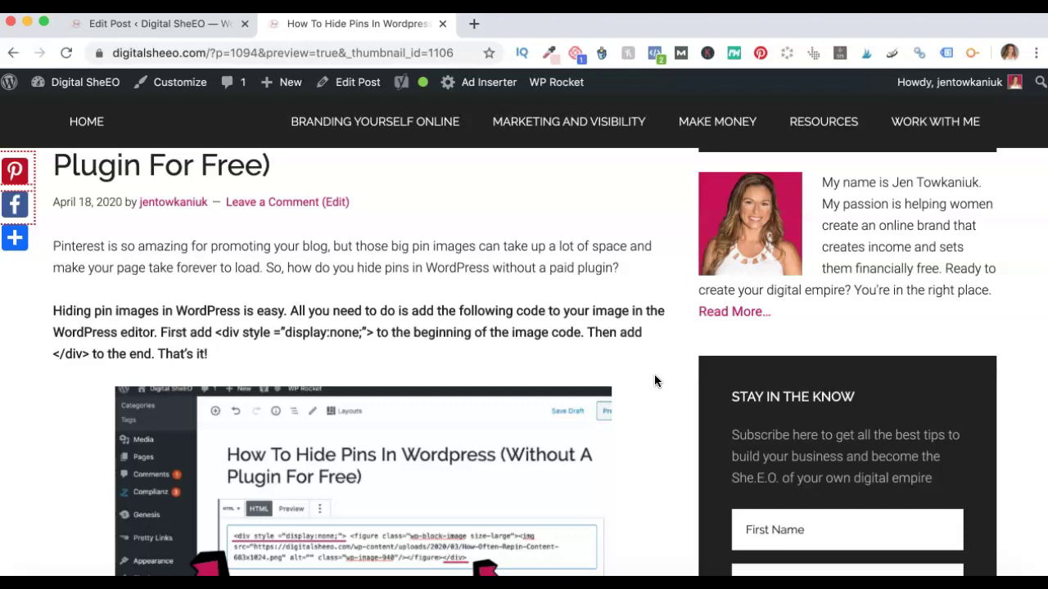
left_click(620, 394)
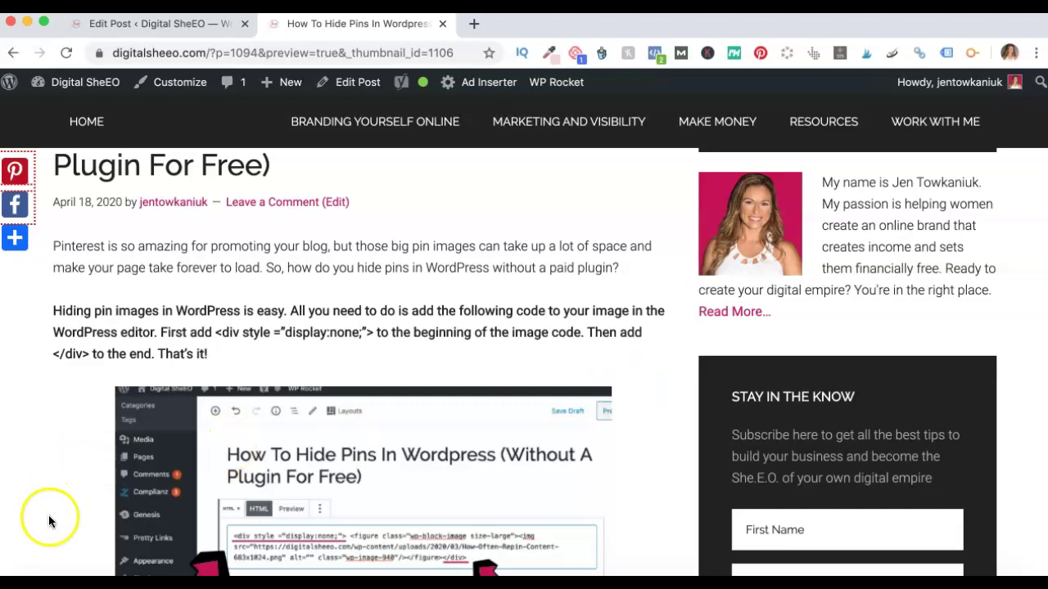